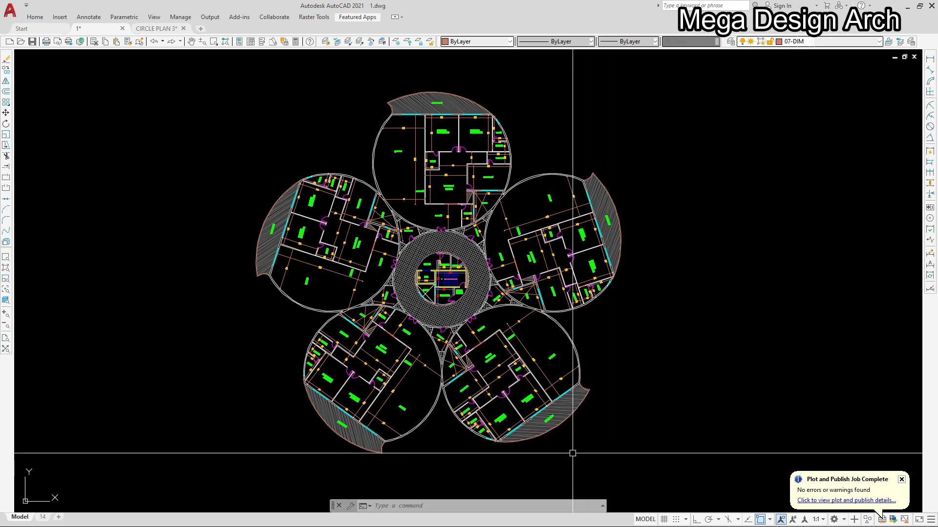
- Zoom and pan around the flat plan to inspect the foyer and bath area
scroll(452, 345, "up", 5)
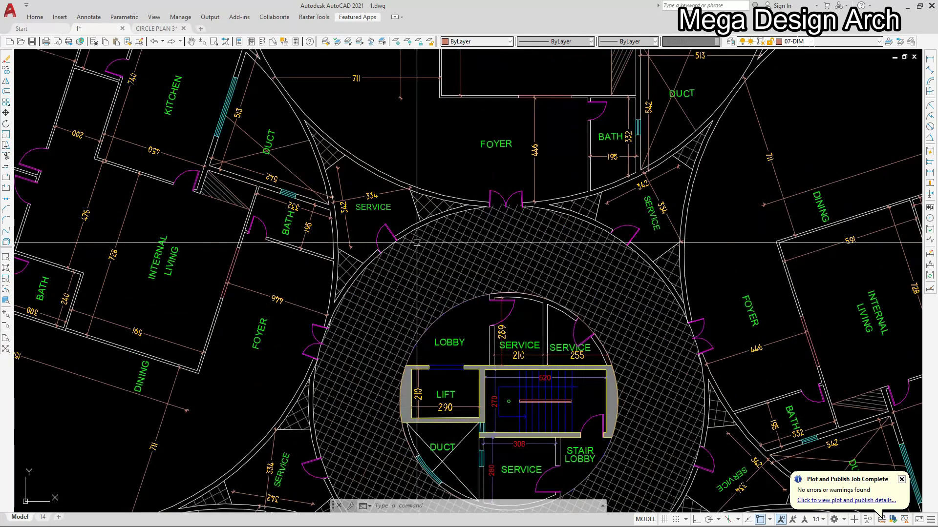
scroll(398, 277, "down", 5)
scroll(539, 329, "up", 6)
scroll(540, 329, "down", 5)
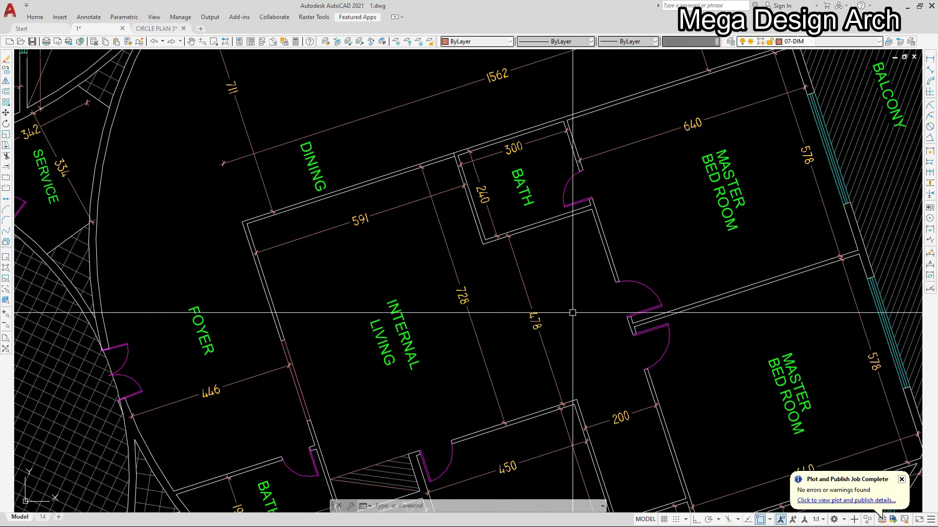
scroll(429, 230, "up", 6)
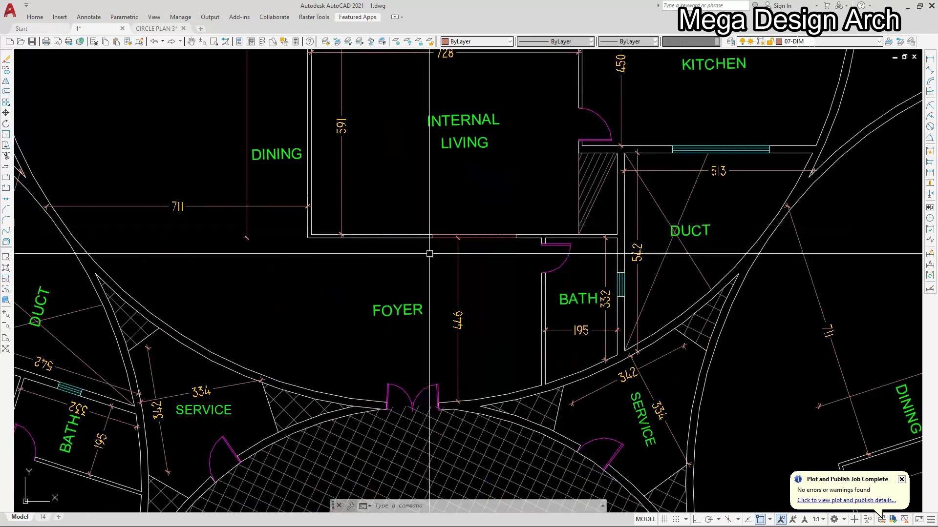
scroll(466, 284, "down", 6)
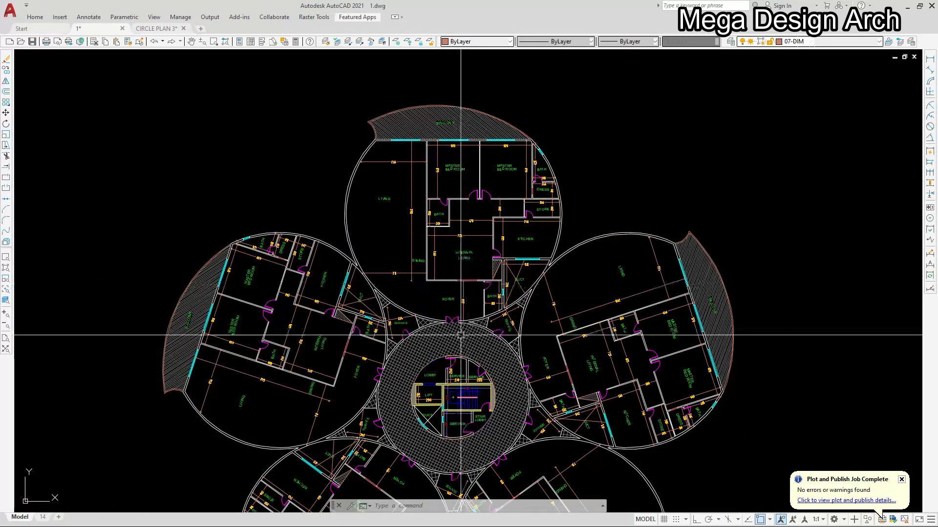
scroll(452, 438, "up", 6)
scroll(452, 438, "down", 5)
scroll(282, 272, "up", 6)
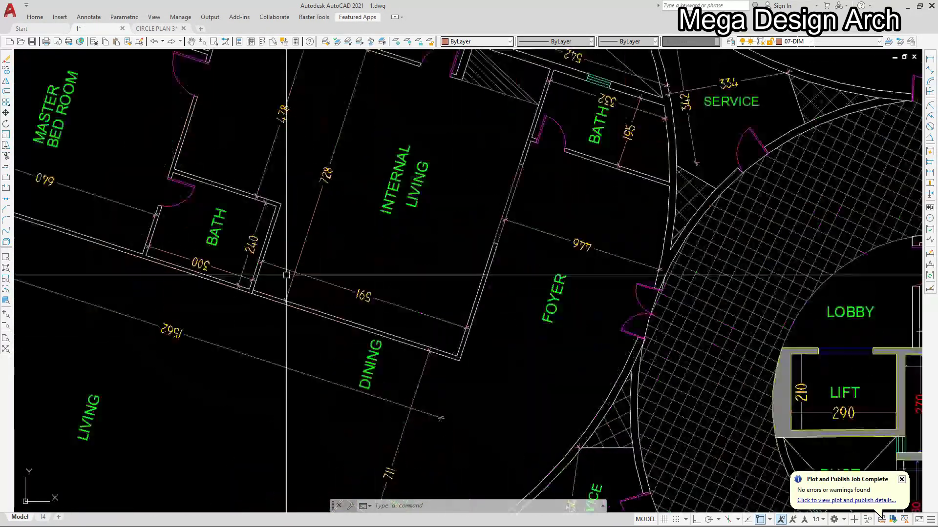
scroll(535, 354, "down", 2)
scroll(446, 341, "down", 5)
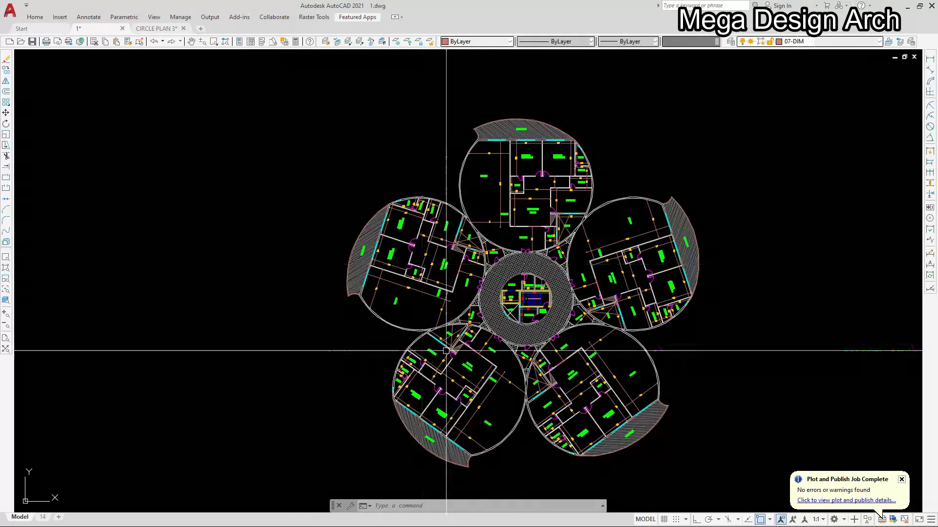
scroll(446, 419, "up", 6)
scroll(445, 430, "down", 3)
scroll(445, 420, "up", 2)
scroll(446, 420, "down", 2)
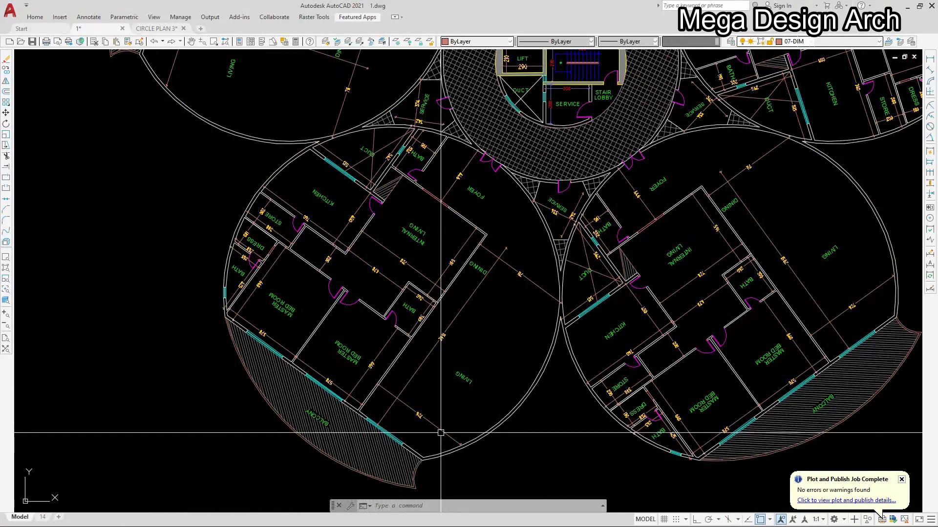
scroll(439, 420, "down", 4)
scroll(632, 434, "up", 5)
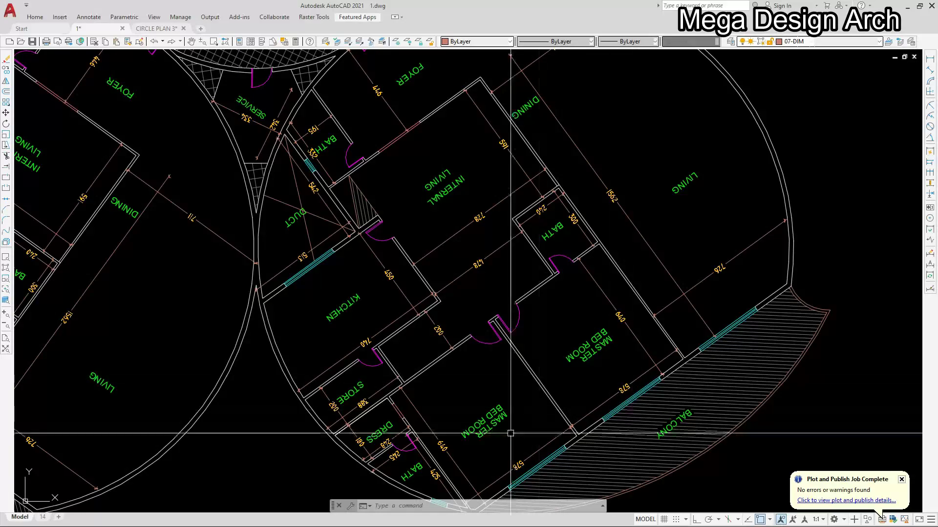
scroll(565, 370, "up", 2)
scroll(565, 370, "down", 5)
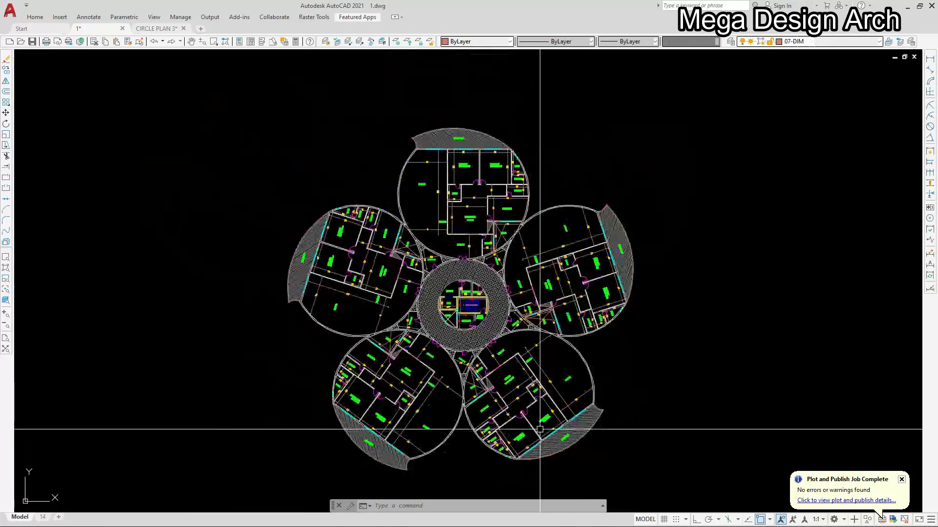
scroll(443, 370, "up", 5)
scroll(454, 371, "down", 5)
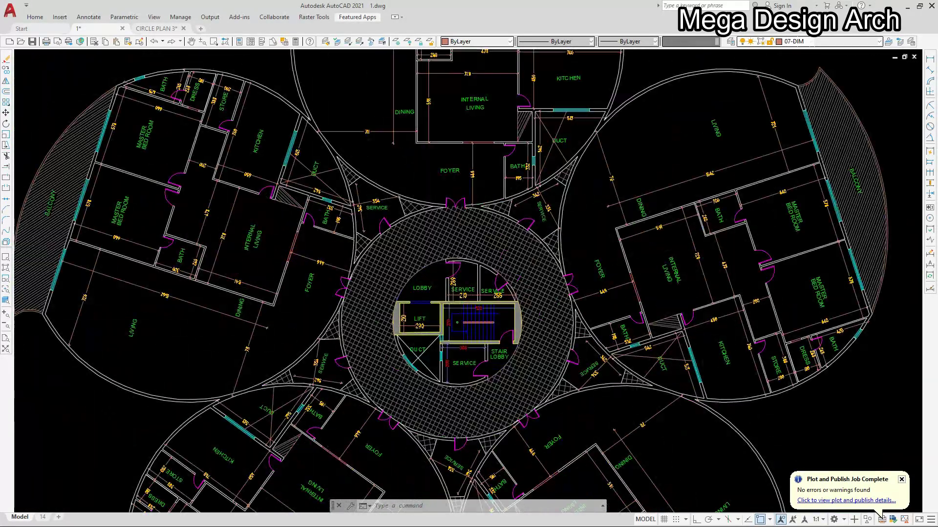
scroll(490, 373, "up", 6)
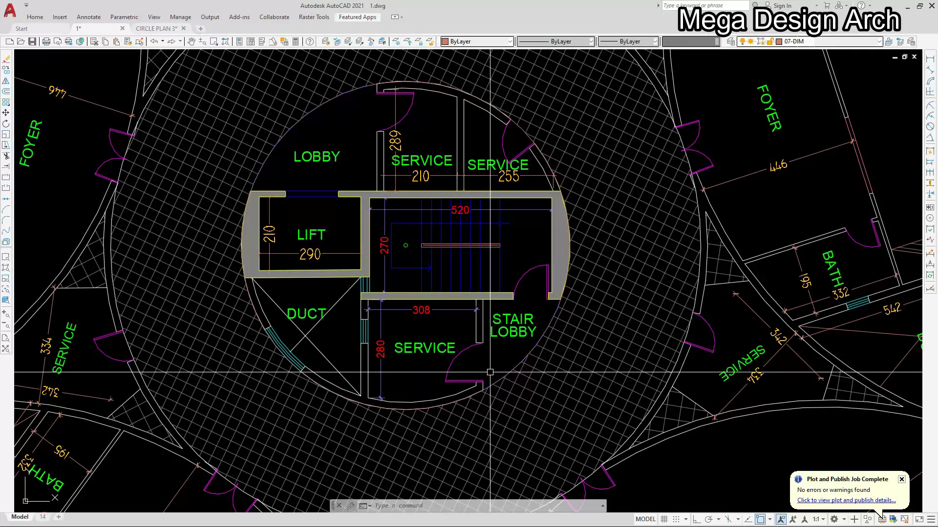
scroll(490, 372, "down", 5)
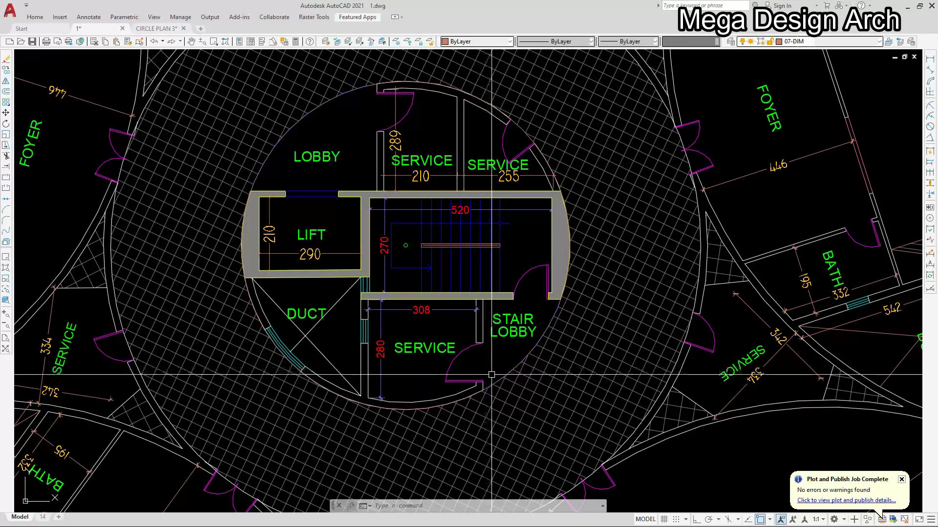
scroll(455, 289, "up", 2)
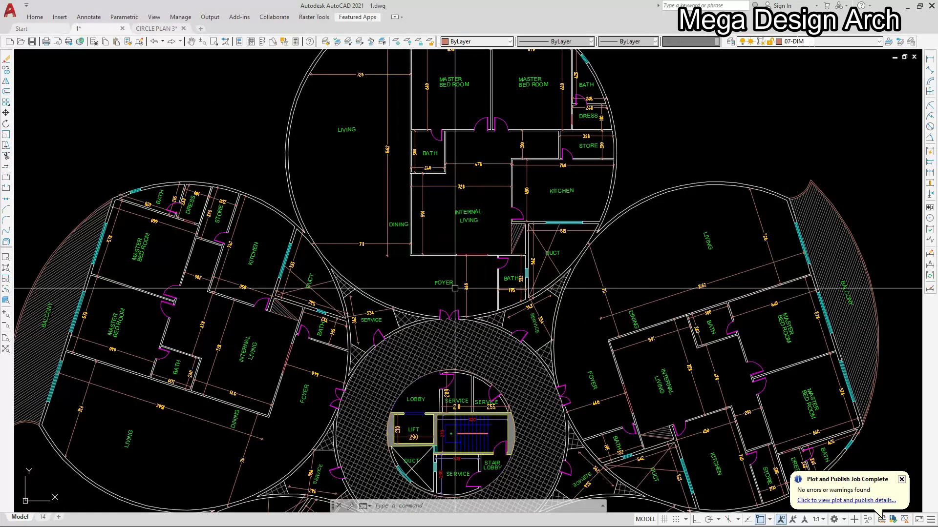
scroll(455, 288, "up", 4)
scroll(440, 272, "down", 2)
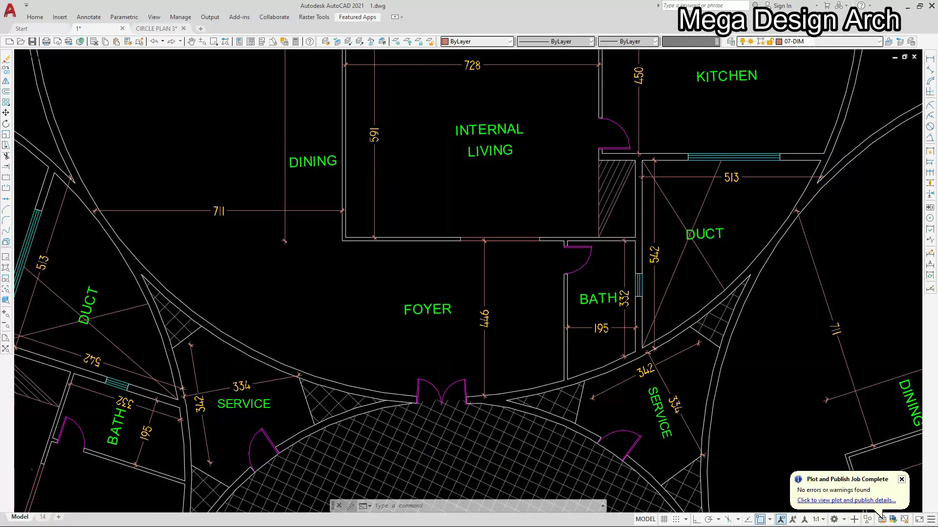
scroll(445, 407, "up", 2)
middle_click_drag(476, 350, 455, 379)
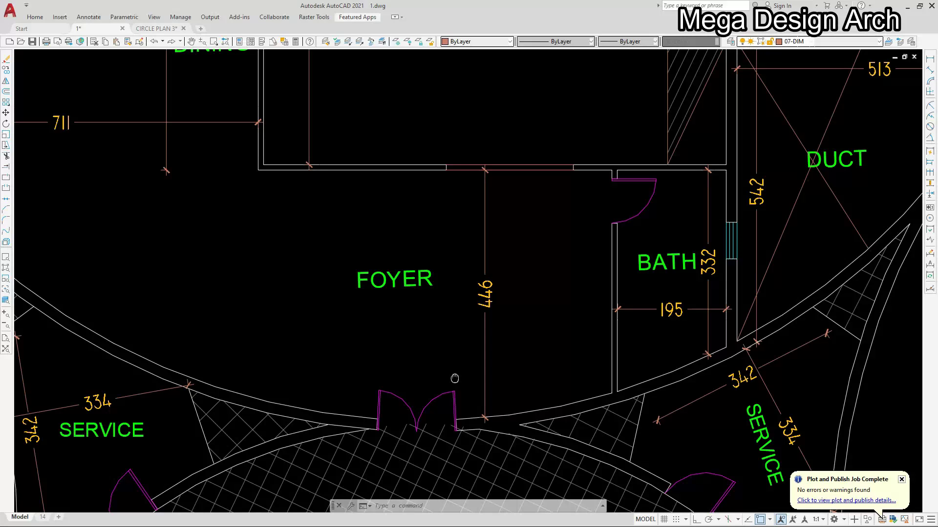
scroll(467, 352, "up", 2)
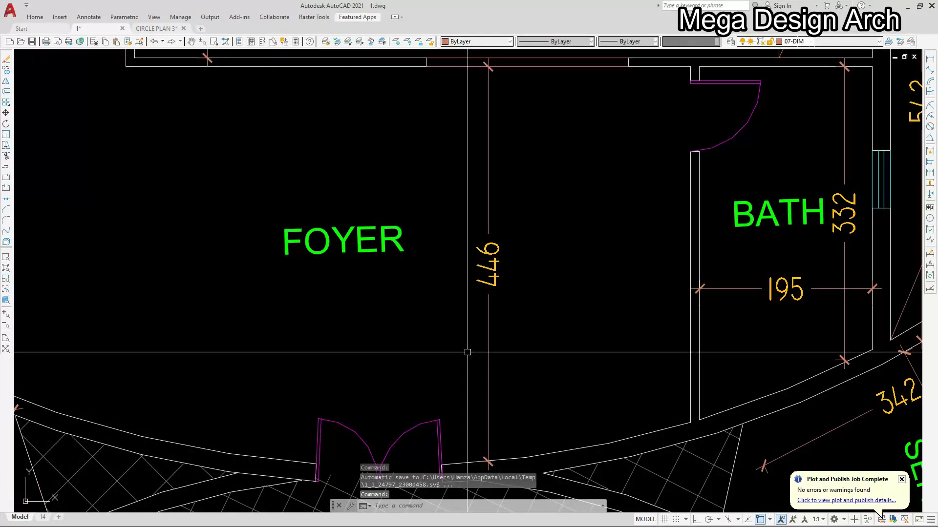
scroll(381, 336, "down", 1)
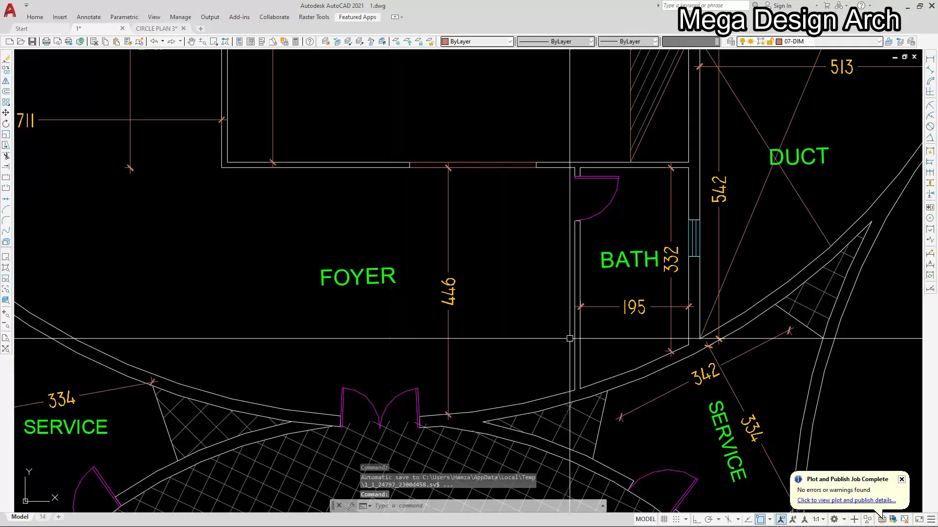
- Pan and zoom to review the Dining and Internal Living corner of the flat
middle_click_drag(570, 339, 473, 371)
scroll(543, 344, "up", 2)
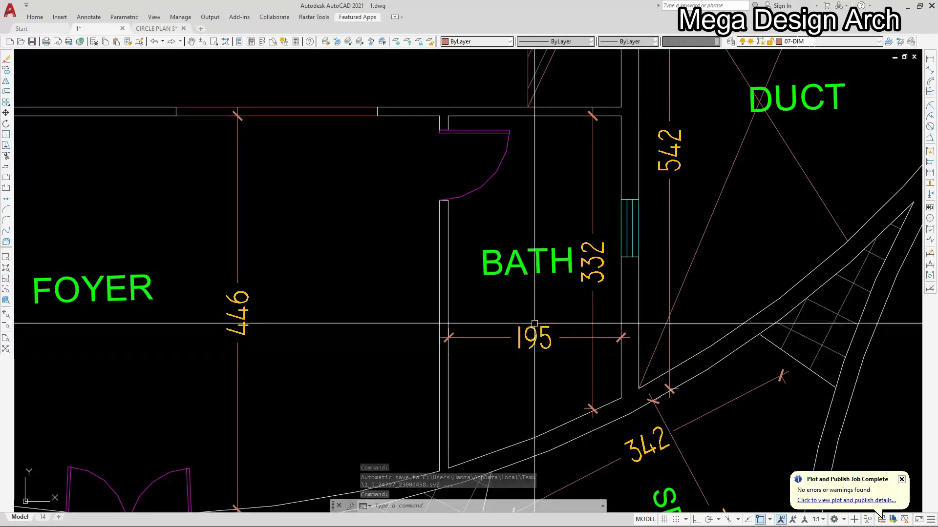
scroll(603, 335, "down", 2)
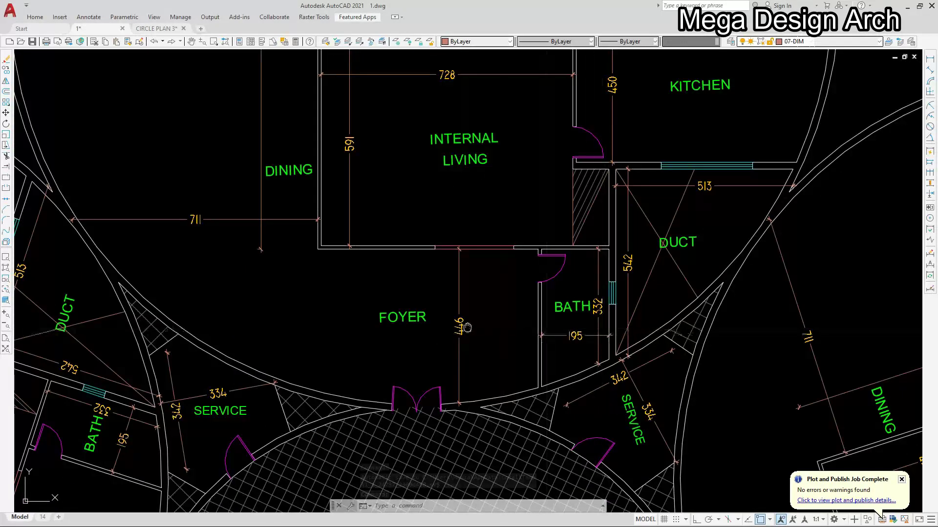
middle_click_drag(467, 328, 557, 369)
scroll(567, 451, "up", 4)
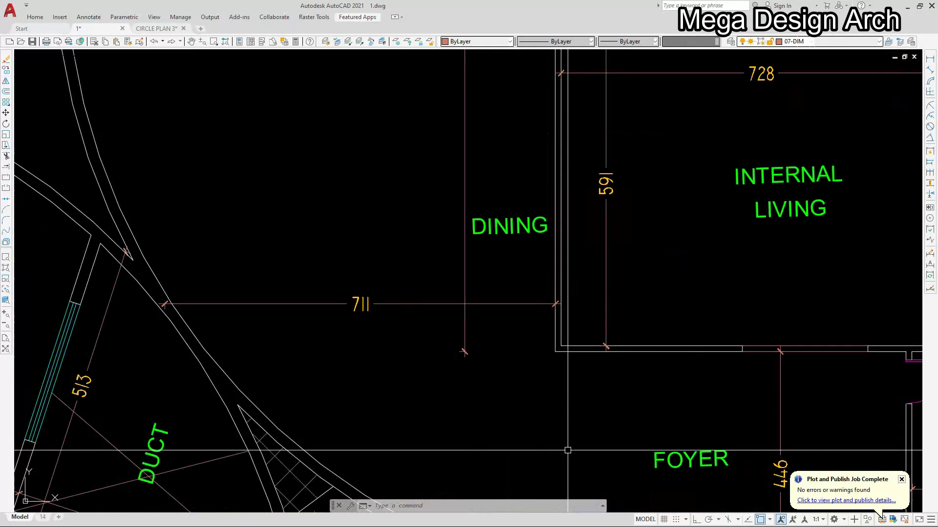
scroll(568, 451, "down", 4)
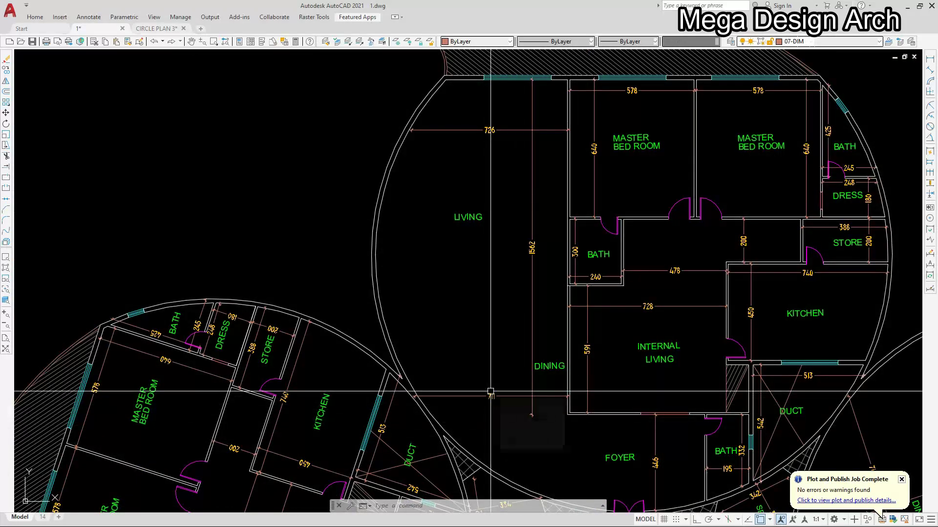
scroll(548, 388, "up", 5)
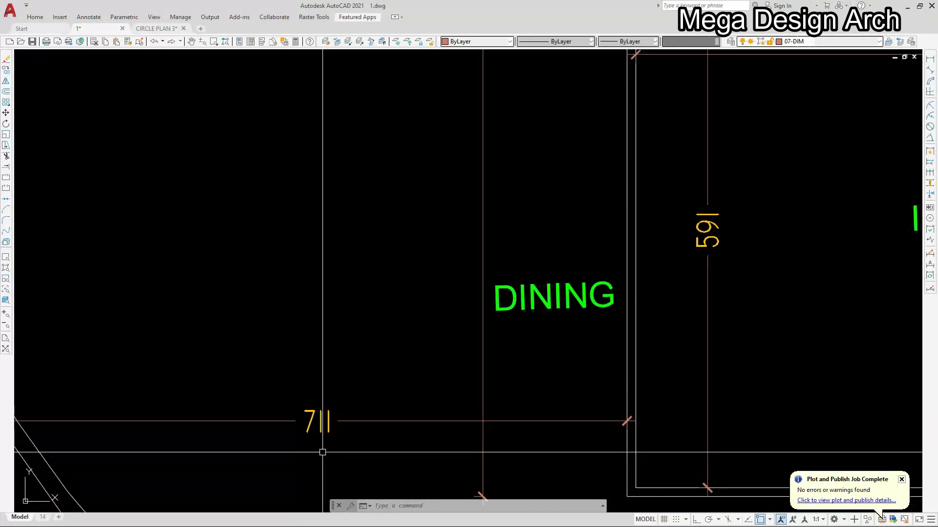
scroll(464, 440, "down", 8)
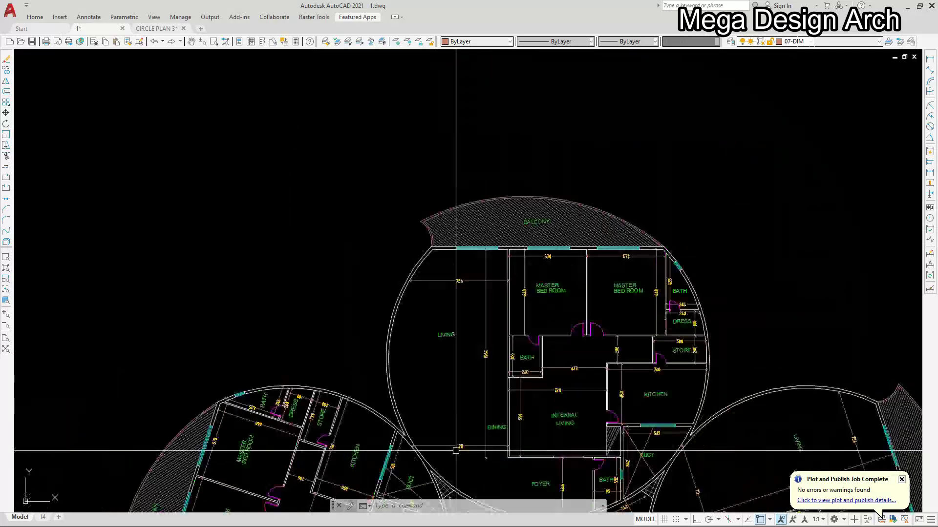
scroll(456, 450, "up", 4)
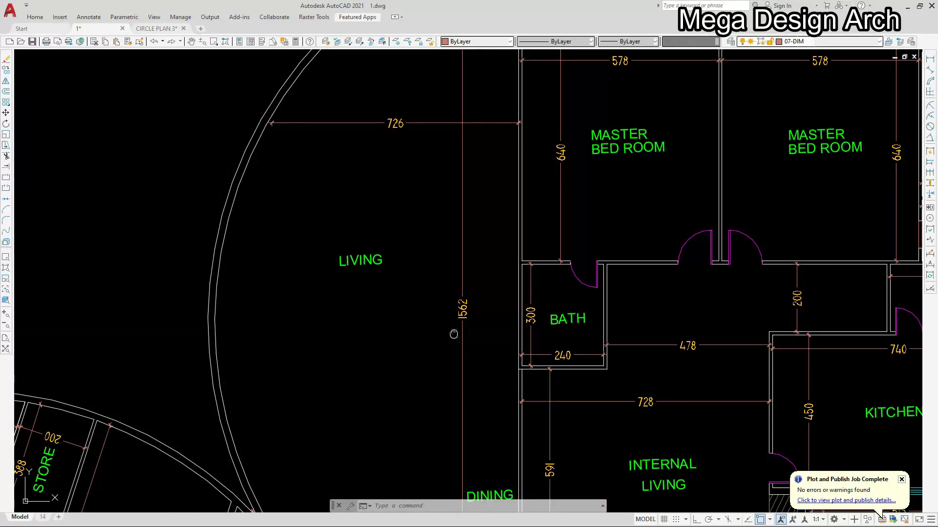
scroll(450, 375, "down", 1)
scroll(416, 378, "down", 3)
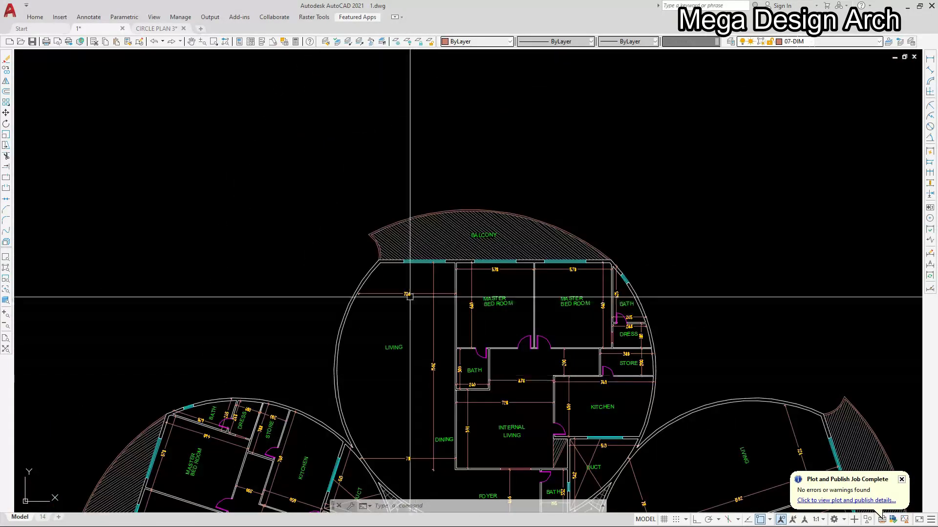
scroll(410, 293, "up", 4)
scroll(419, 262, "down", 4)
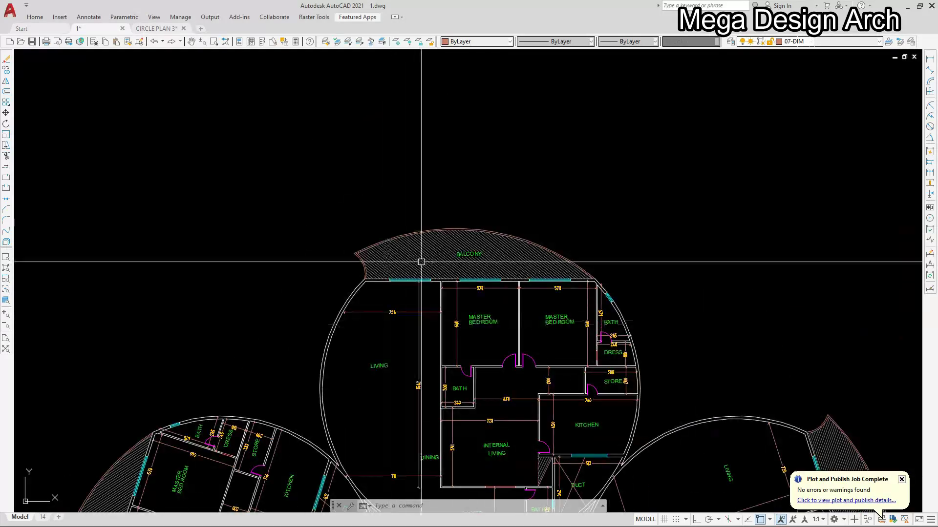
scroll(419, 263, "up", 6)
scroll(381, 274, "down", 2)
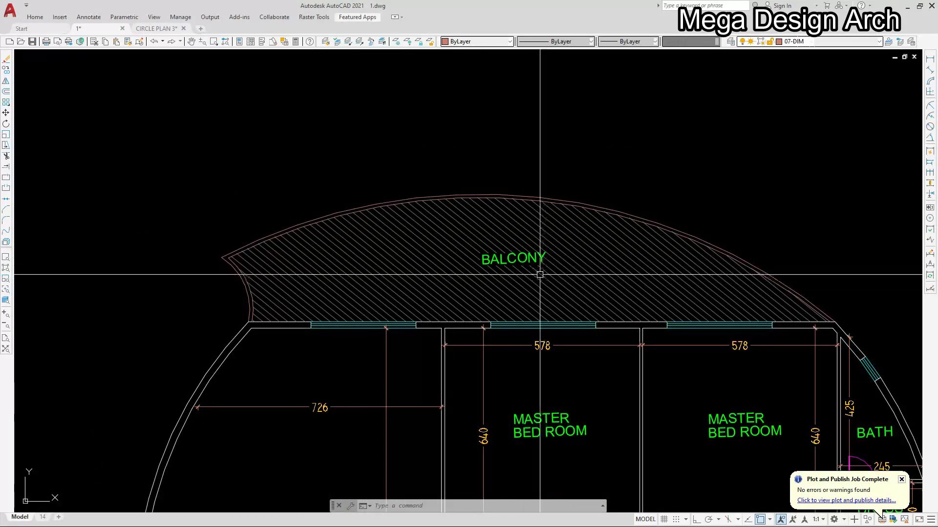
scroll(540, 274, "down", 4)
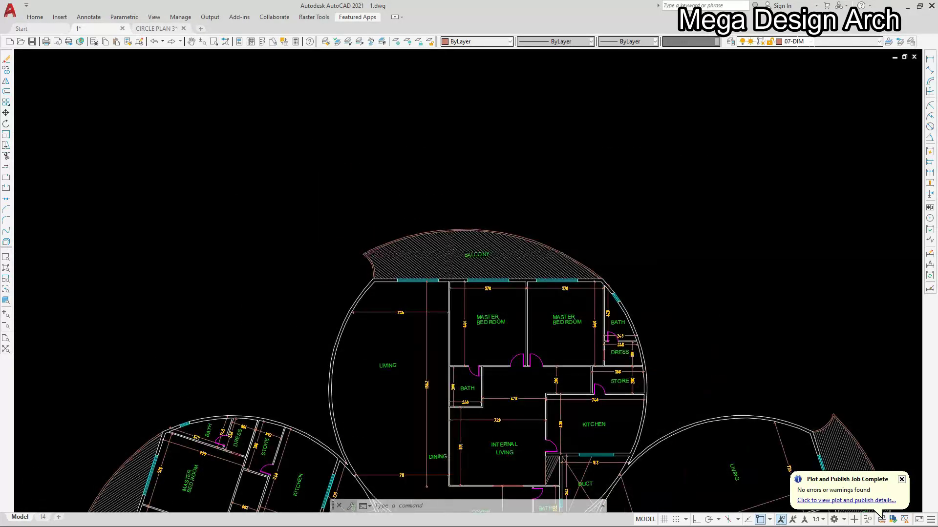
scroll(466, 387, "up", 5)
- Pan and zoom to review the Foyer, Bath, Store and Dress rooms
mouse_move(467, 386)
middle_mouse_down()
mouse_move(427, 333)
mouse_move(456, 431)
middle_mouse_up()
scroll(427, 333, "down", 2)
scroll(456, 410, "up", 4)
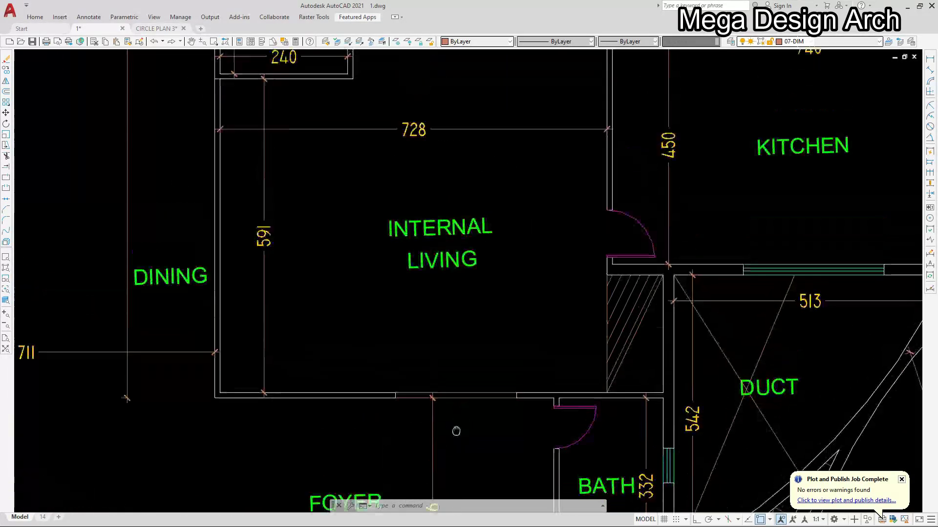
middle_click_drag(452, 352, 458, 429)
scroll(459, 428, "down", 2)
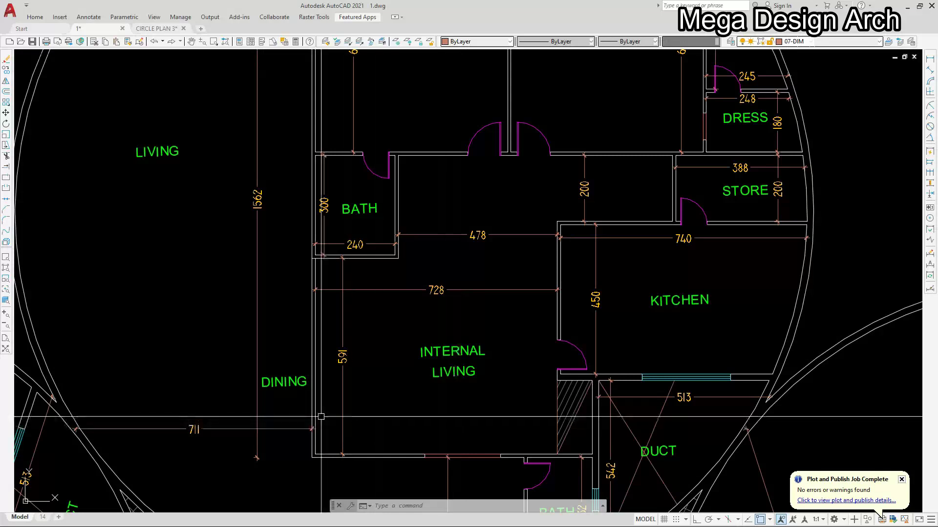
scroll(321, 417, "up", 2)
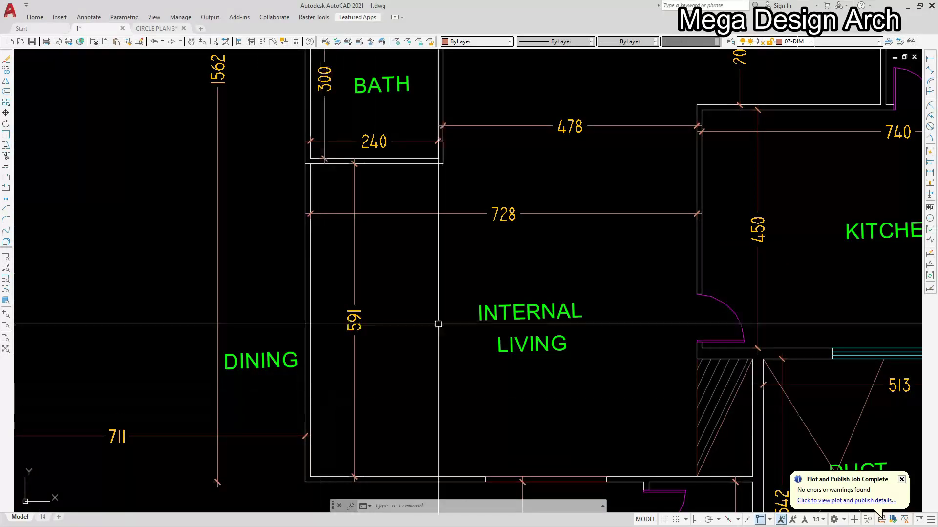
scroll(506, 255, "up", 3)
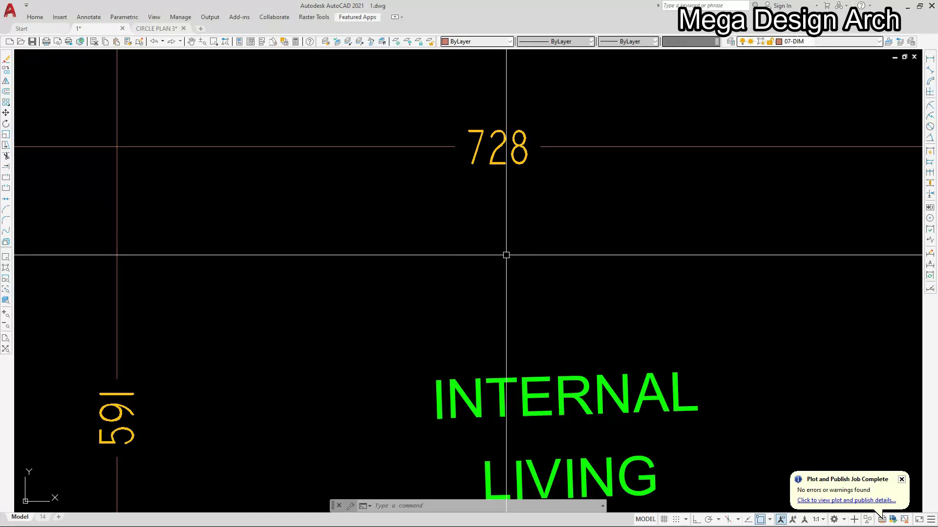
scroll(506, 255, "down", 3)
- Pan and zoom to review the Kitchen, Duct and lower Bath with the 513 dimension
middle_click_drag(369, 317, 325, 294)
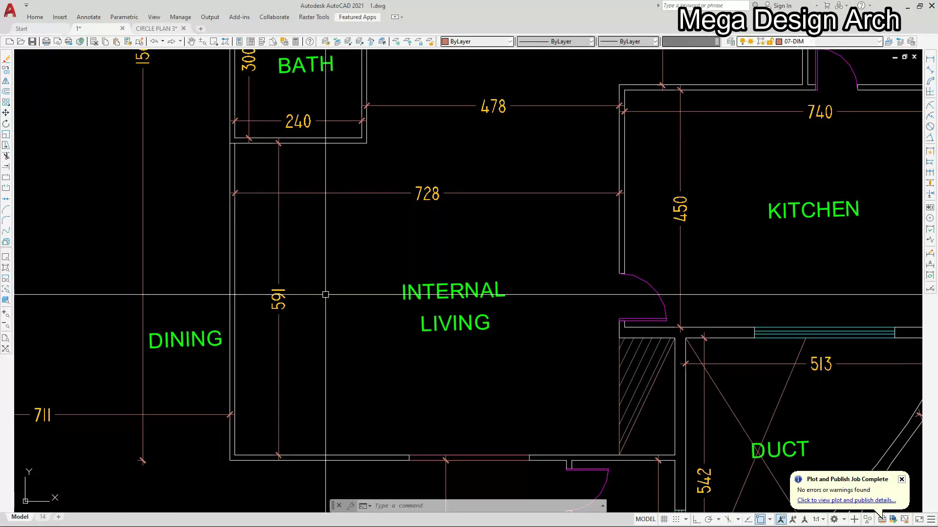
middle_click_drag(683, 389, 556, 382)
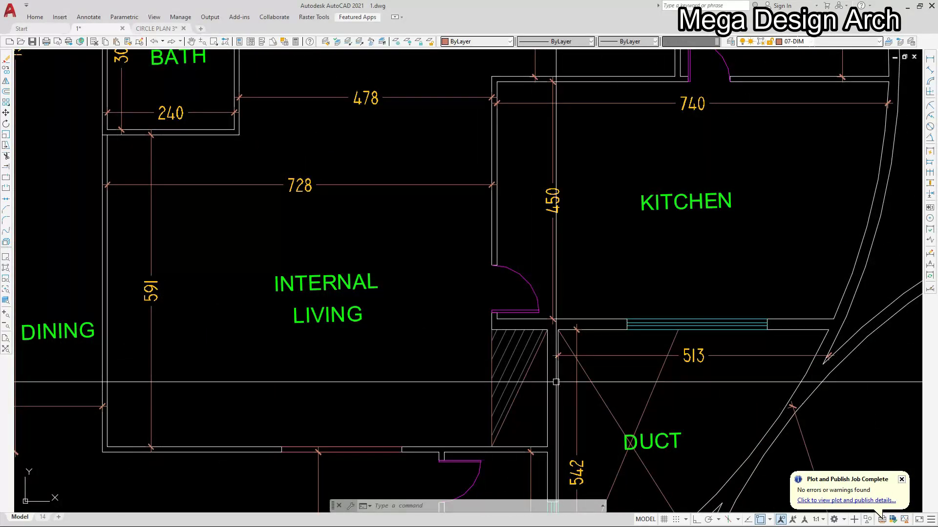
middle_click_drag(566, 477, 426, 366)
scroll(410, 414, "up", 3)
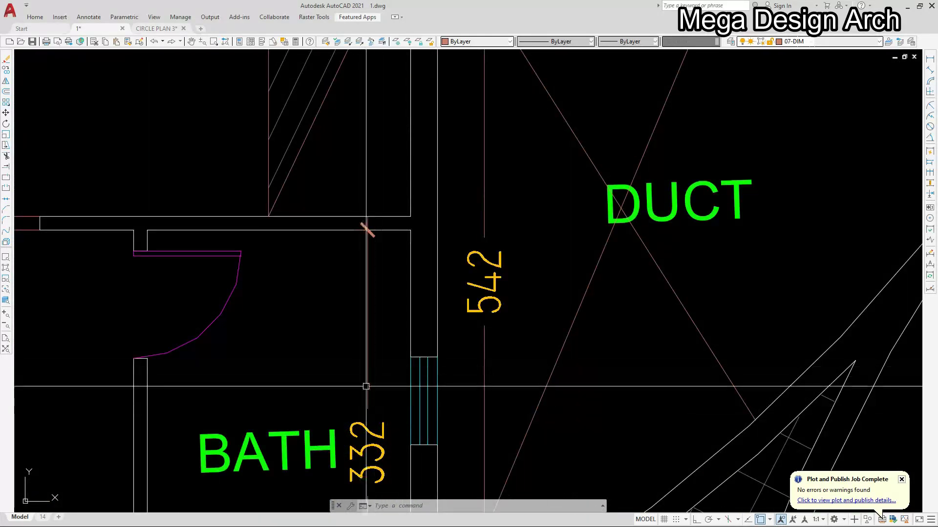
scroll(425, 390, "down", 2)
middle_click_drag(425, 391, 400, 432)
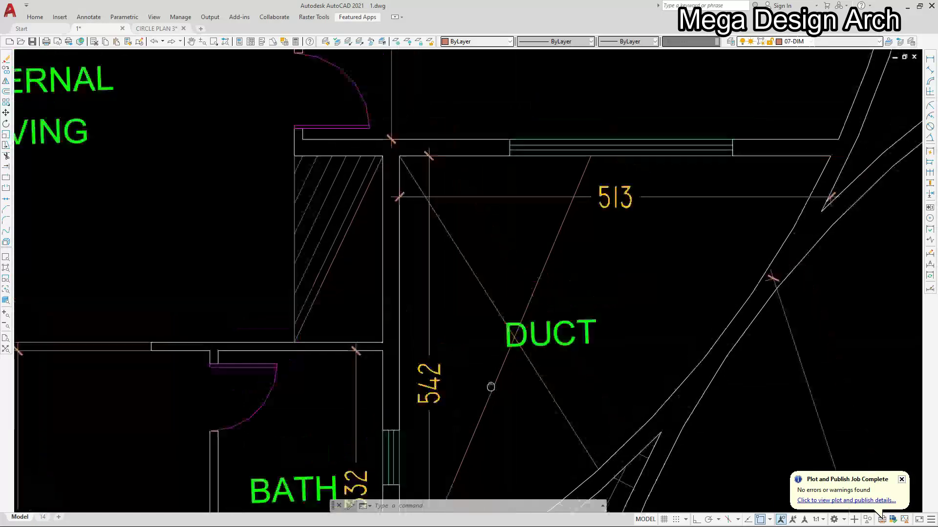
scroll(401, 432, "down", 1)
scroll(456, 318, "down", 2)
scroll(448, 339, "up", 4)
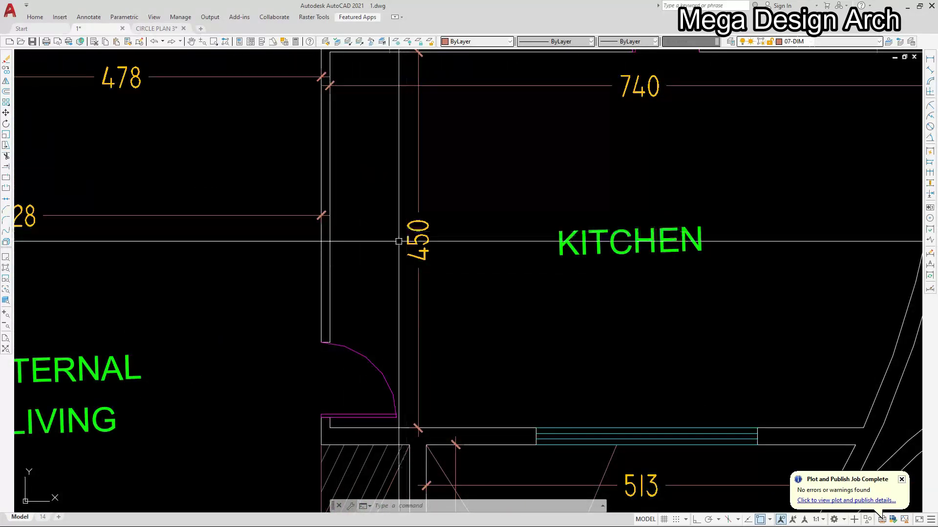
scroll(360, 289, "down", 1)
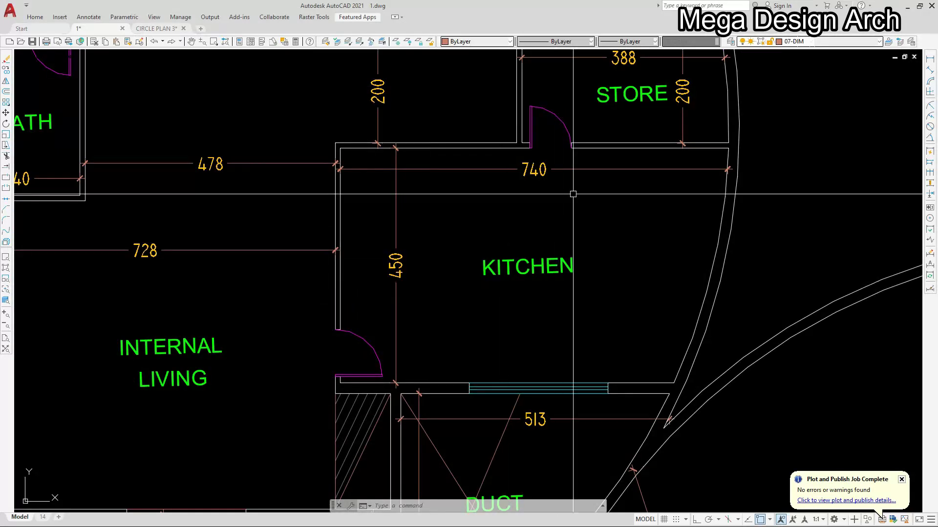
scroll(517, 408, "up", 4)
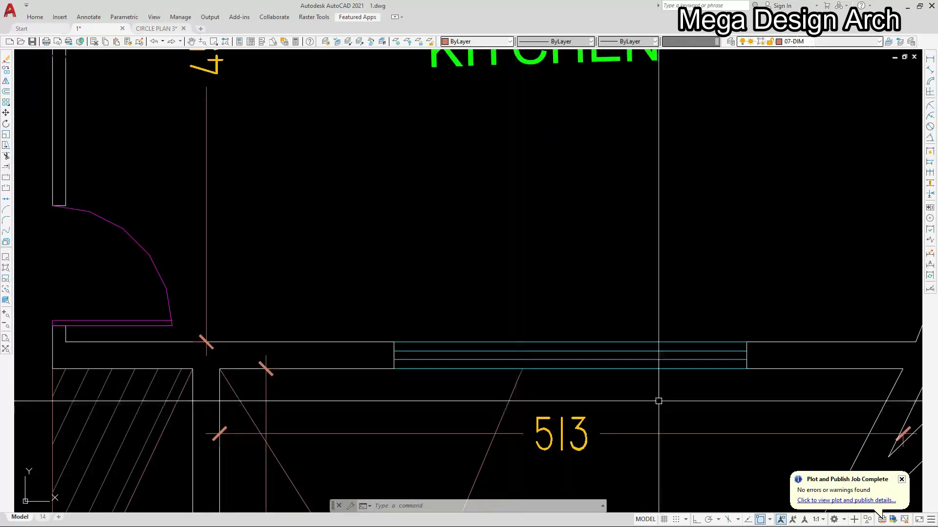
scroll(627, 401, "down", 5)
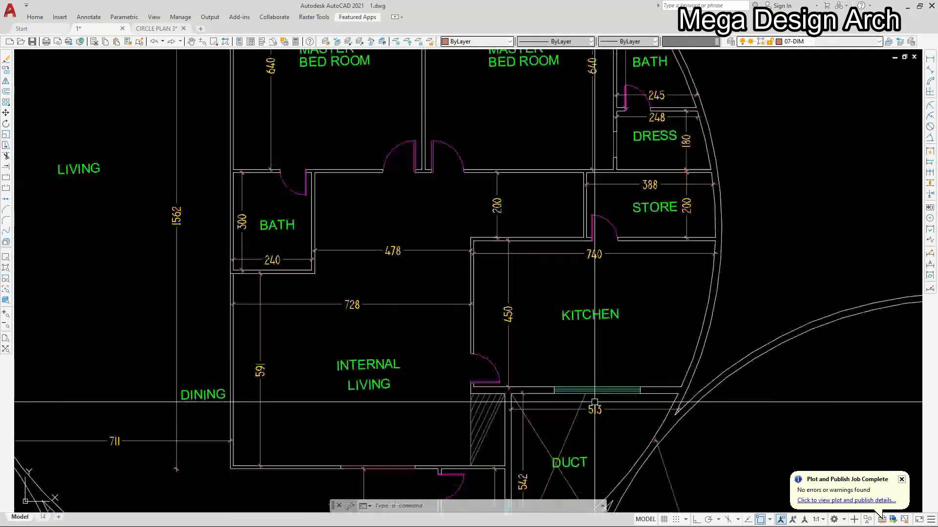
- Zoom in and out over the bedrooms above the kitchen and the full flat plan
middle_click_drag(425, 280, 452, 364)
scroll(452, 365, "up", 4)
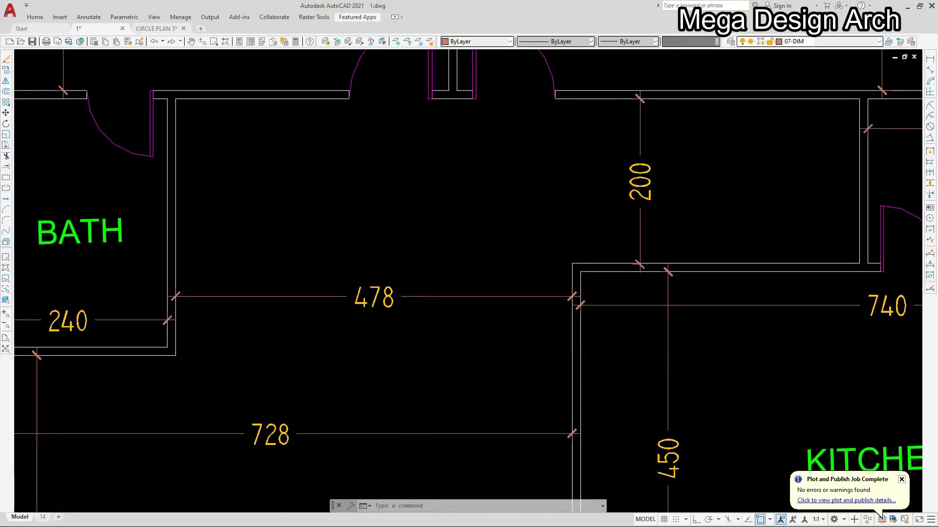
scroll(302, 415, "down", 7)
scroll(513, 282, "up", 4)
scroll(308, 290, "down", 4)
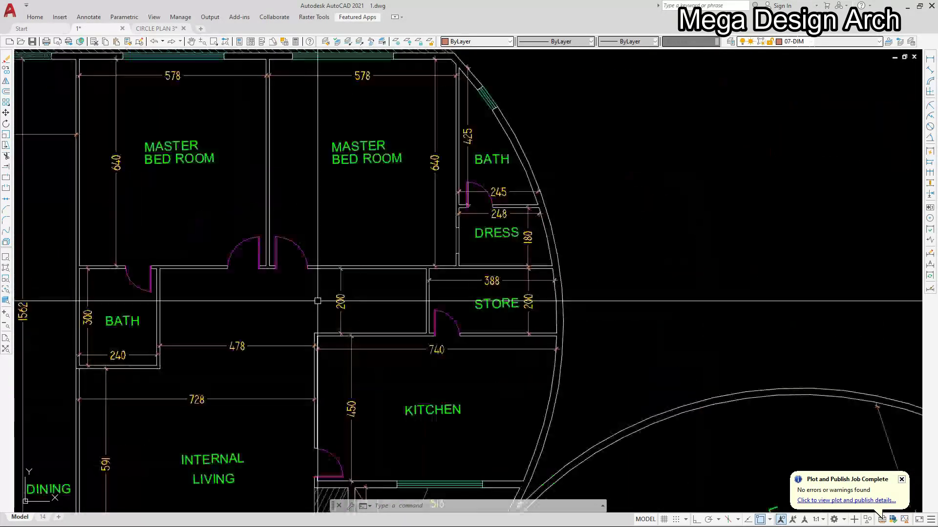
scroll(454, 318, "up", 4)
scroll(429, 318, "down", 3)
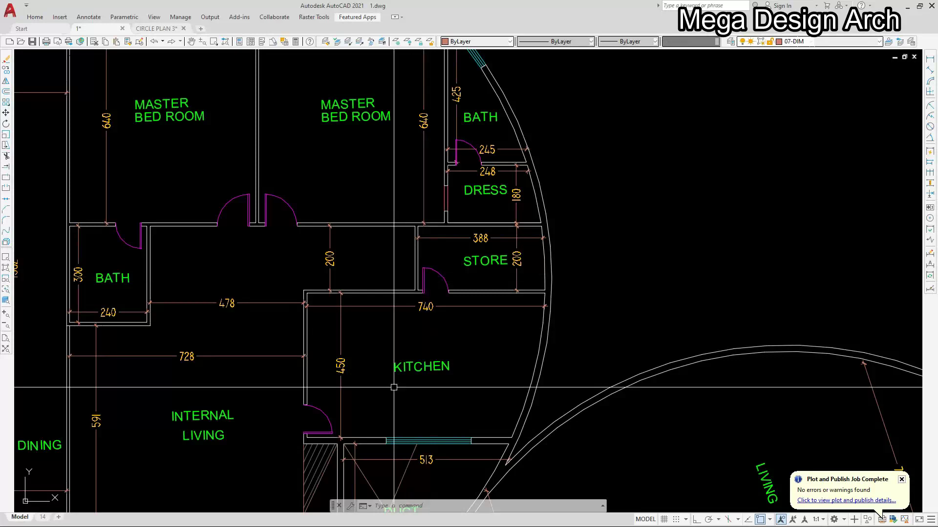
scroll(476, 258, "up", 4)
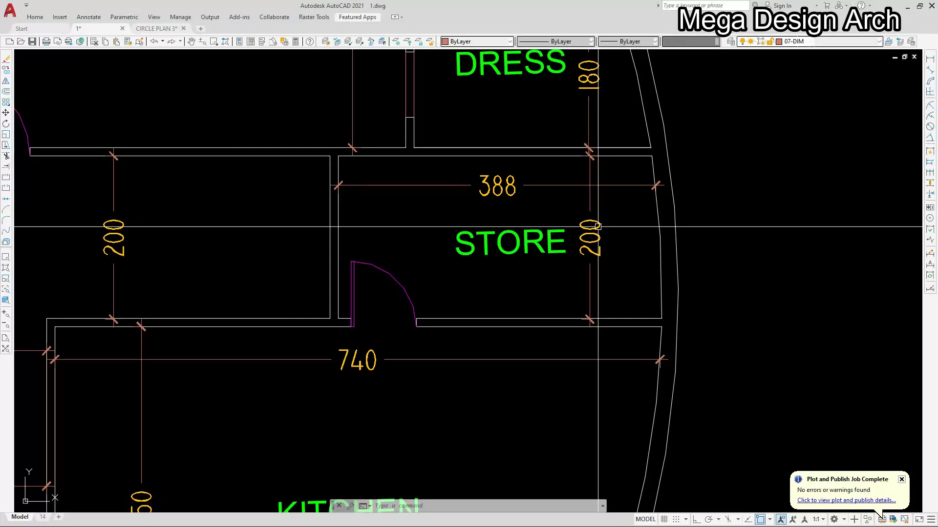
scroll(601, 287, "down", 4)
scroll(434, 302, "up", 6)
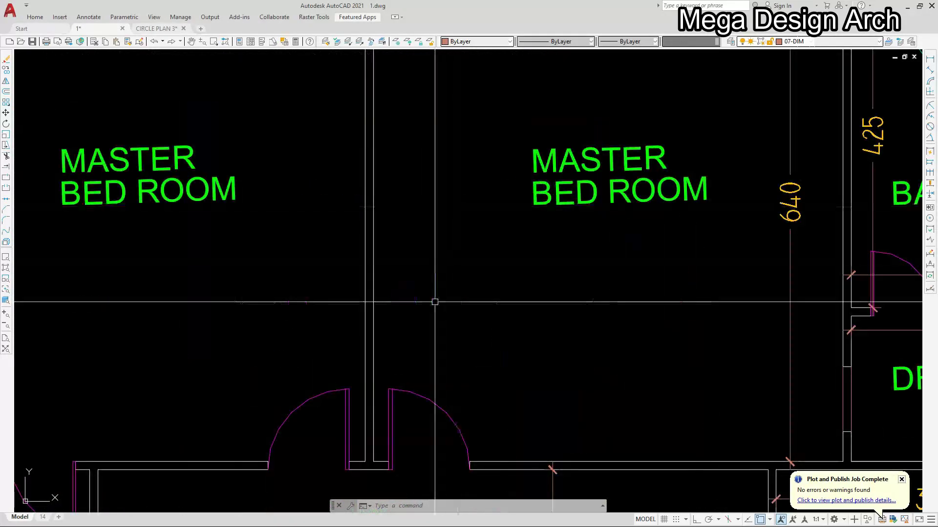
scroll(382, 396, "down", 4)
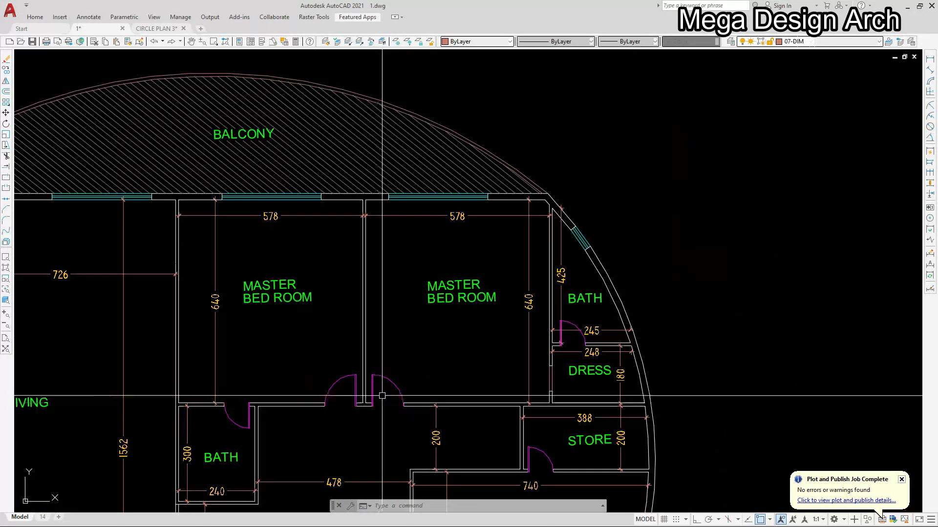
scroll(497, 316, "up", 2)
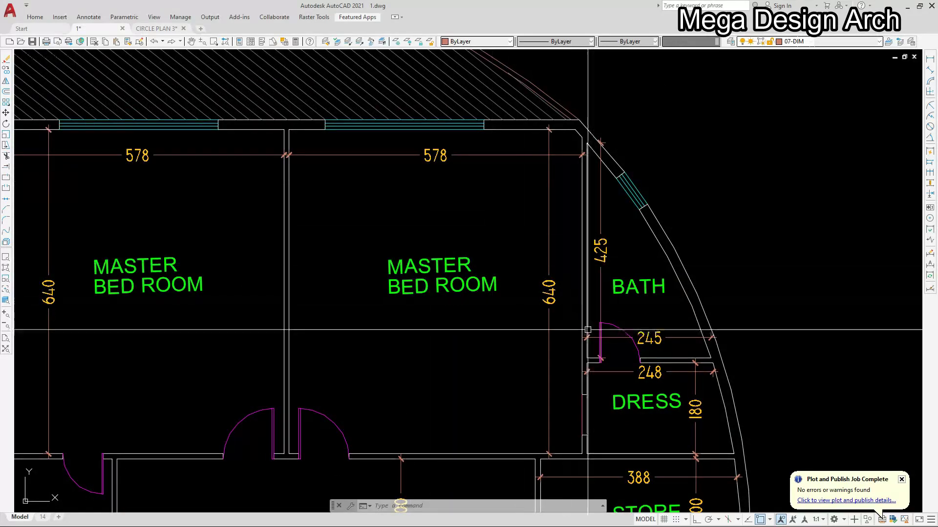
scroll(559, 370, "up", 3)
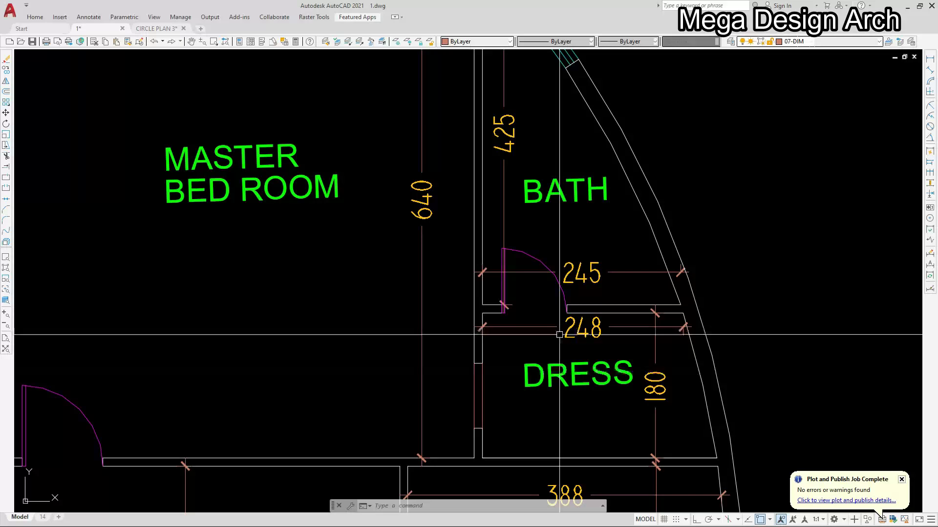
scroll(556, 342, "down", 2)
scroll(532, 224, "up", 5)
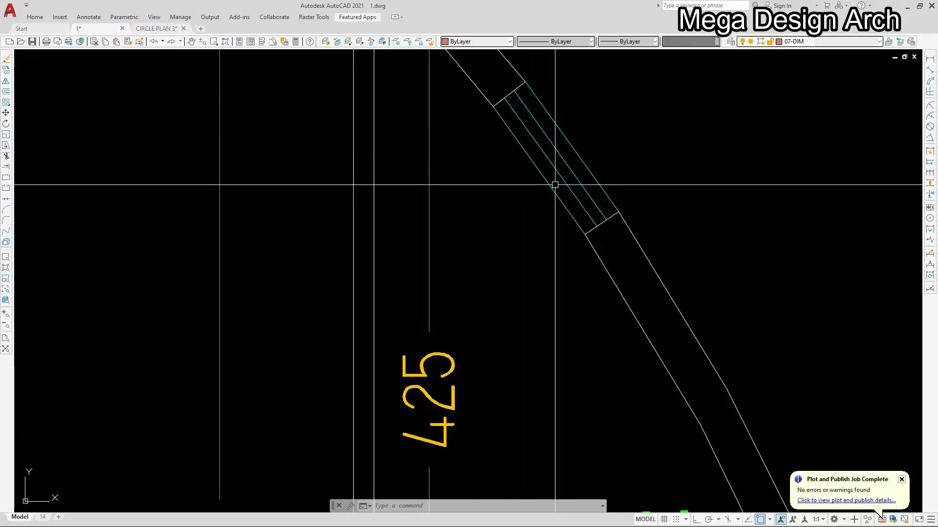
scroll(554, 185, "down", 4)
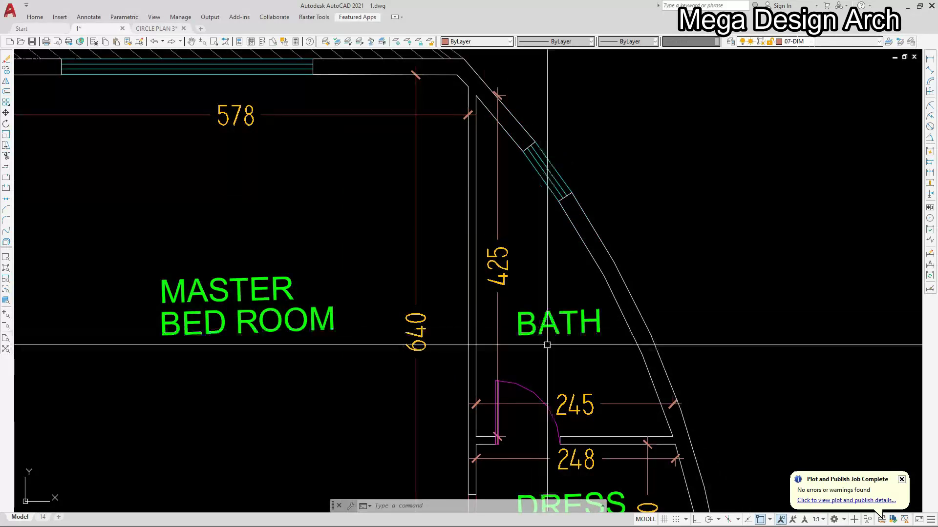
scroll(578, 407, "down", 5)
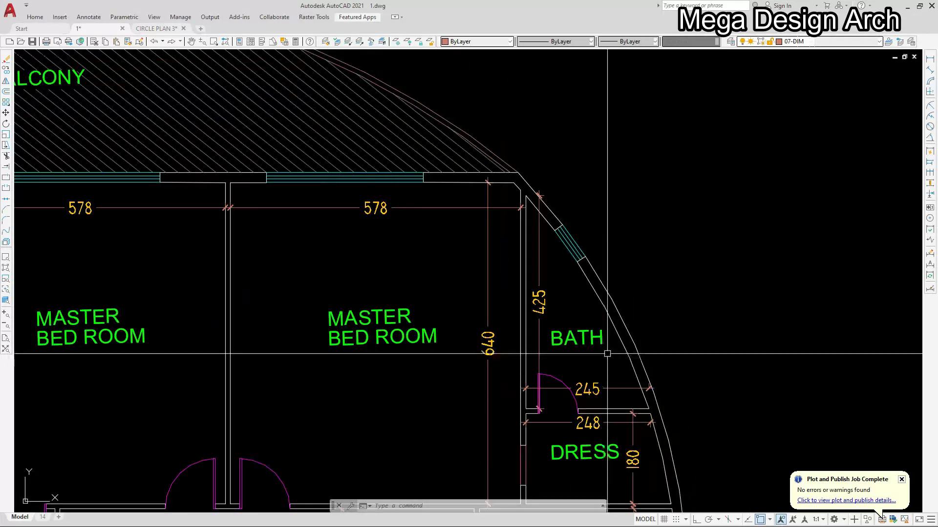
scroll(465, 247, "up", 2)
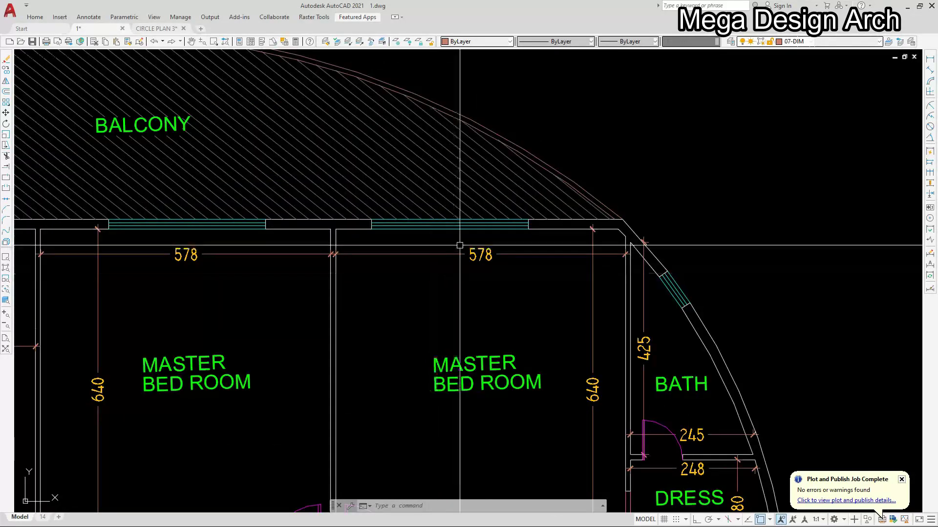
scroll(354, 188, "up", 4)
scroll(643, 193, "down", 2)
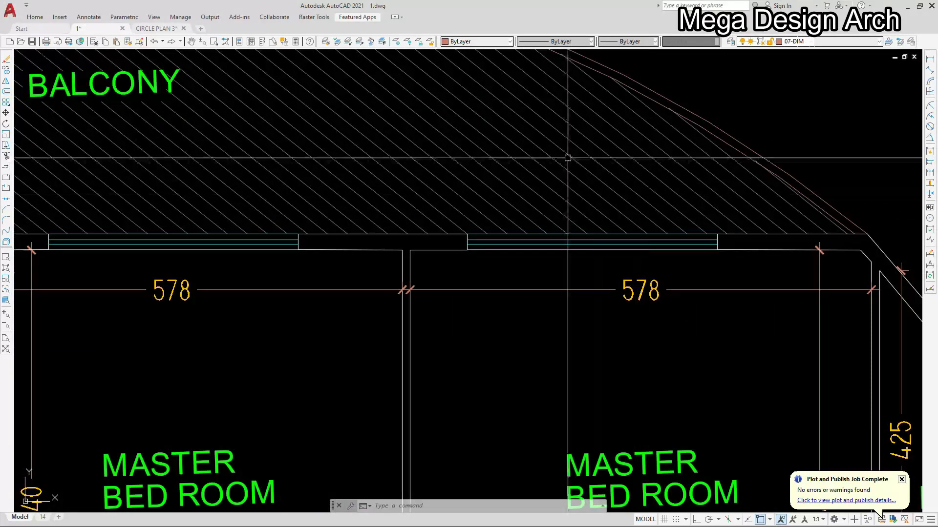
scroll(613, 192, "down", 4)
scroll(446, 231, "up", 3)
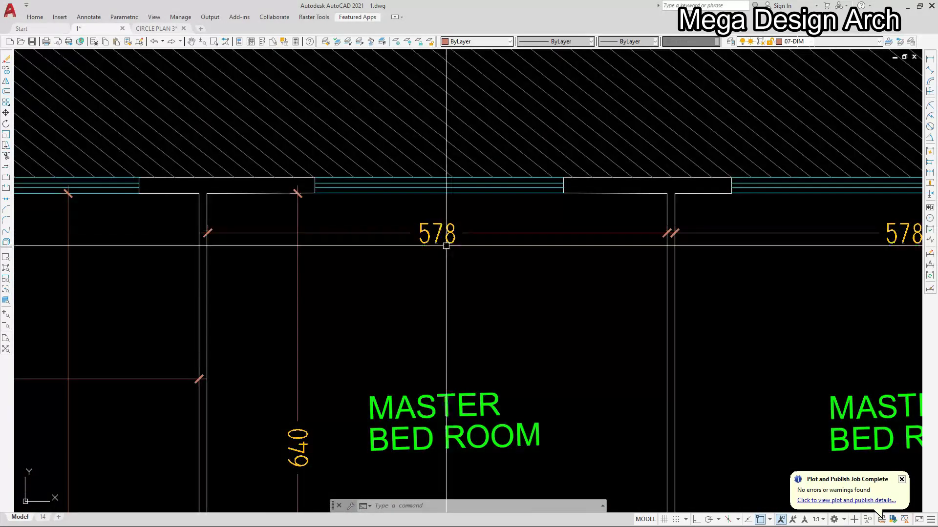
scroll(435, 306, "down", 5)
scroll(437, 301, "up", 5)
scroll(437, 301, "down", 4)
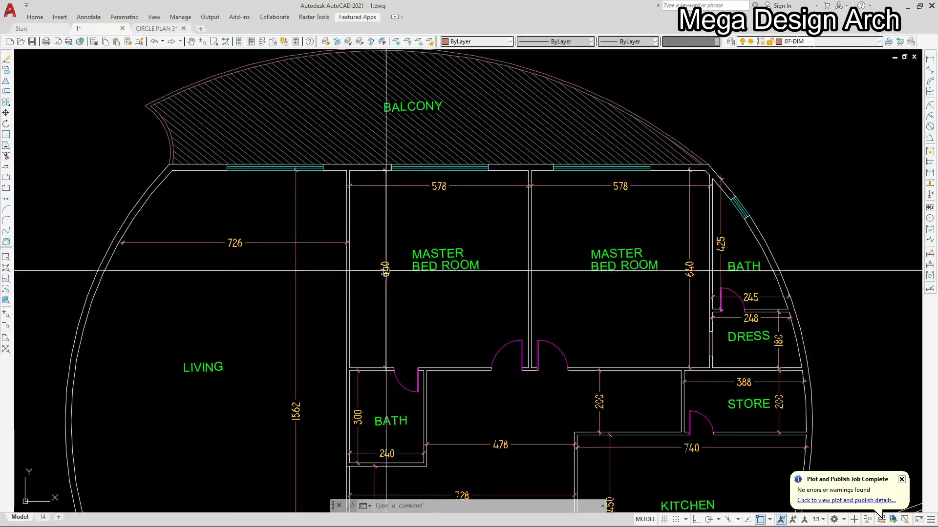
scroll(386, 269, "up", 5)
scroll(386, 268, "down", 4)
scroll(486, 134, "up", 3)
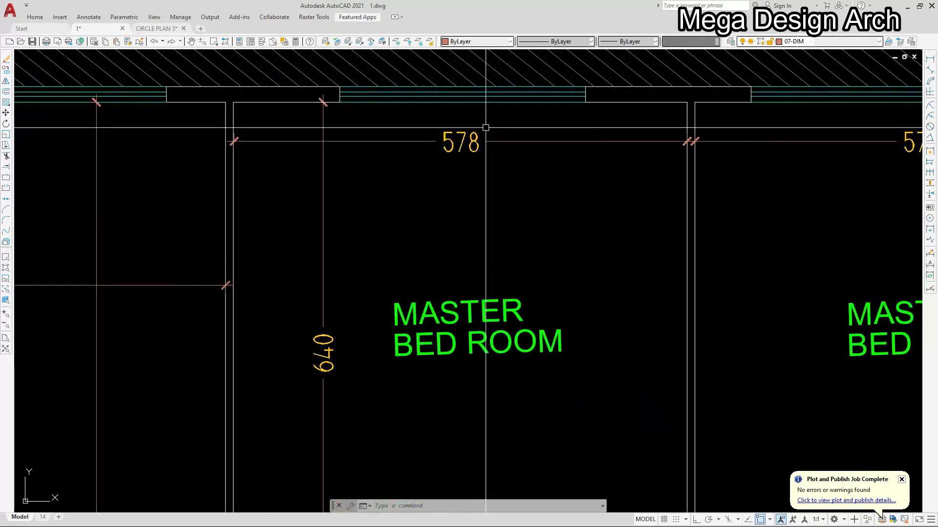
scroll(674, 221, "down", 4)
scroll(674, 218, "up", 3)
scroll(611, 161, "down", 3)
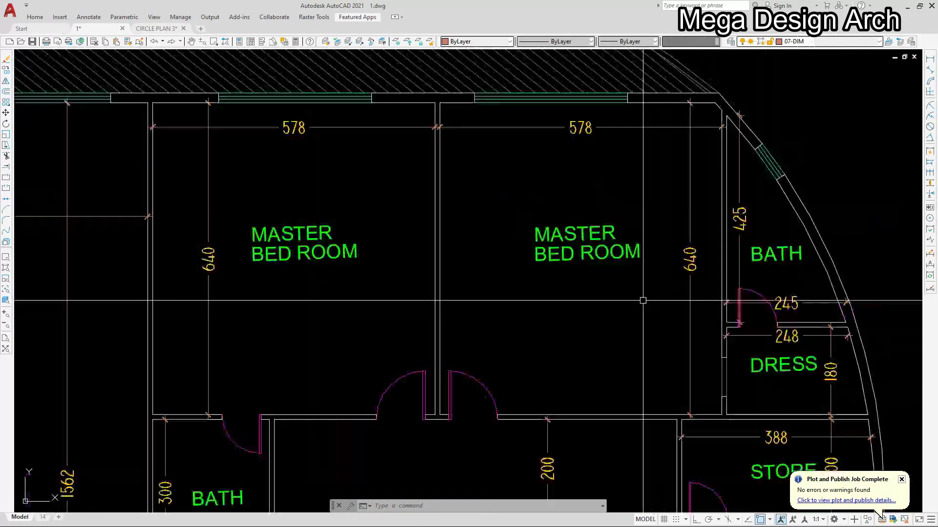
scroll(575, 125, "up", 3)
scroll(575, 122, "down", 3)
scroll(574, 122, "down", 2)
scroll(446, 342, "up", 5)
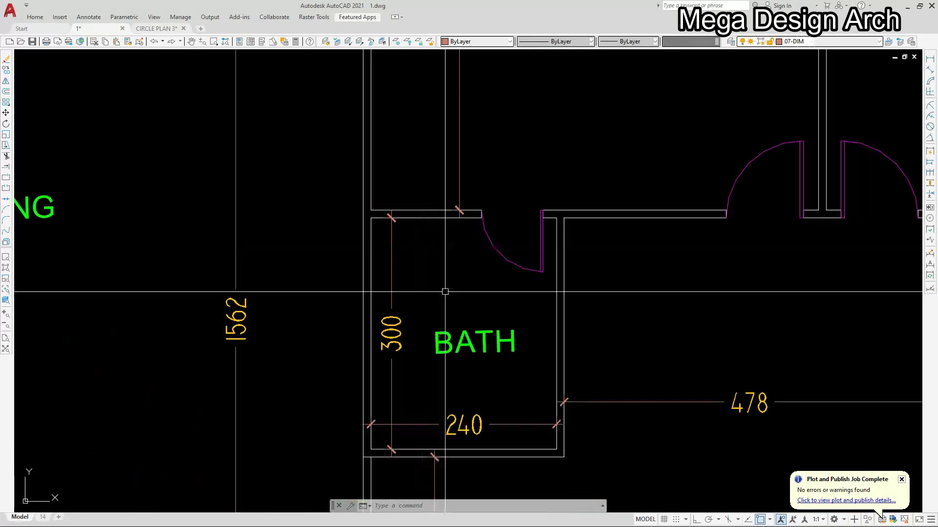
scroll(515, 286, "down", 2)
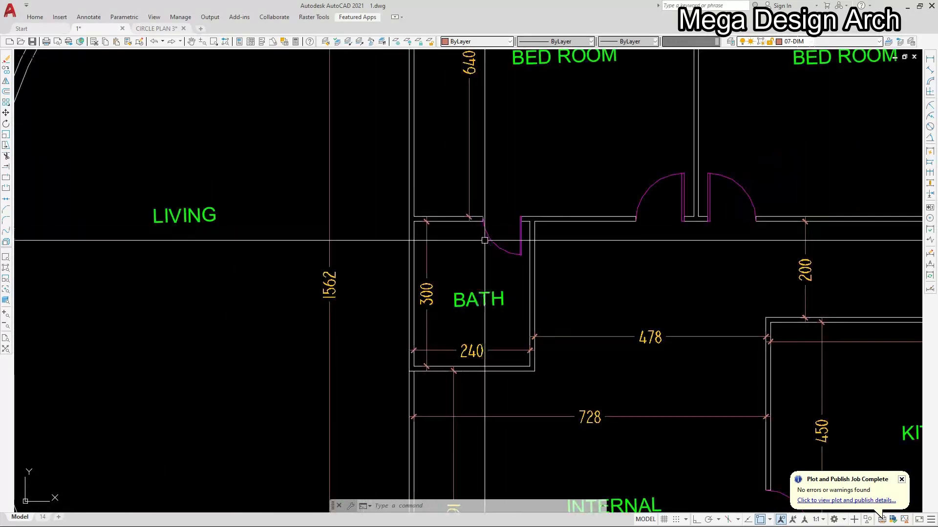
scroll(429, 350, "up", 6)
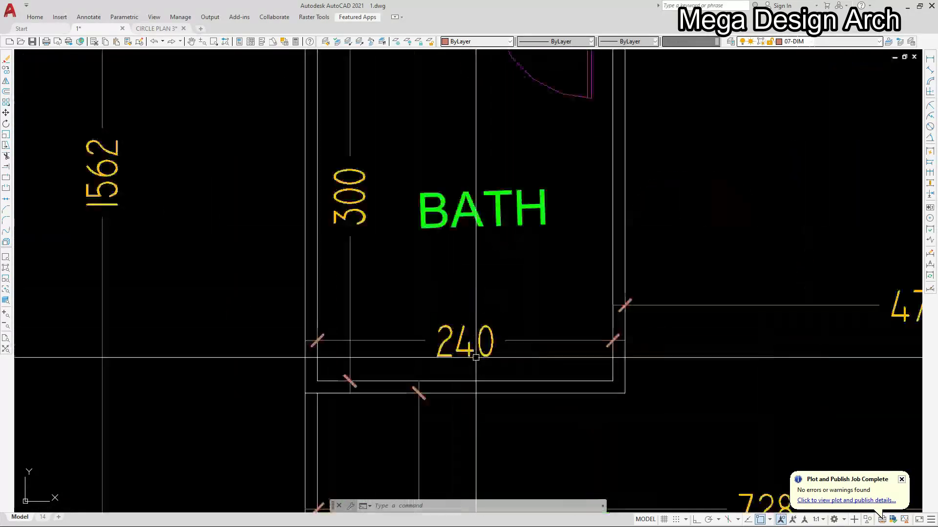
scroll(477, 357, "down", 4)
scroll(433, 324, "down", 5)
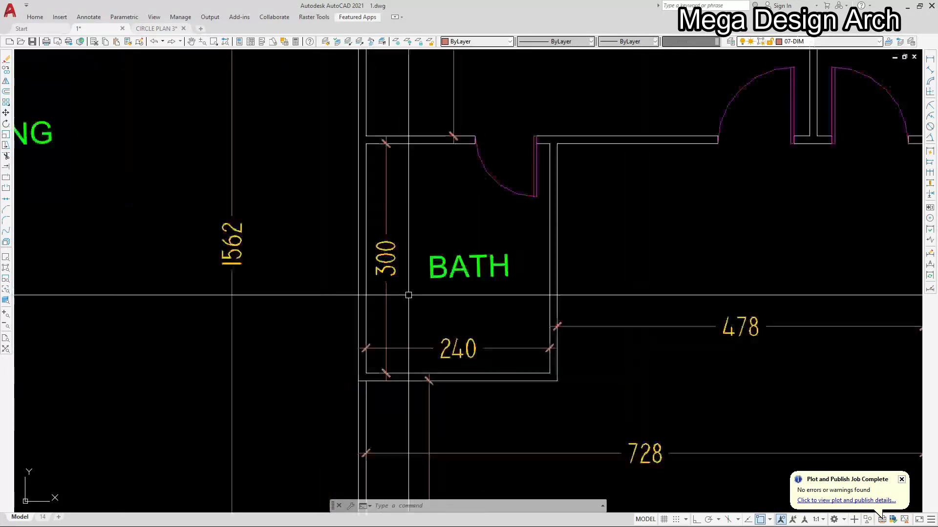
scroll(439, 143, "up", 6)
scroll(438, 166, "down", 4)
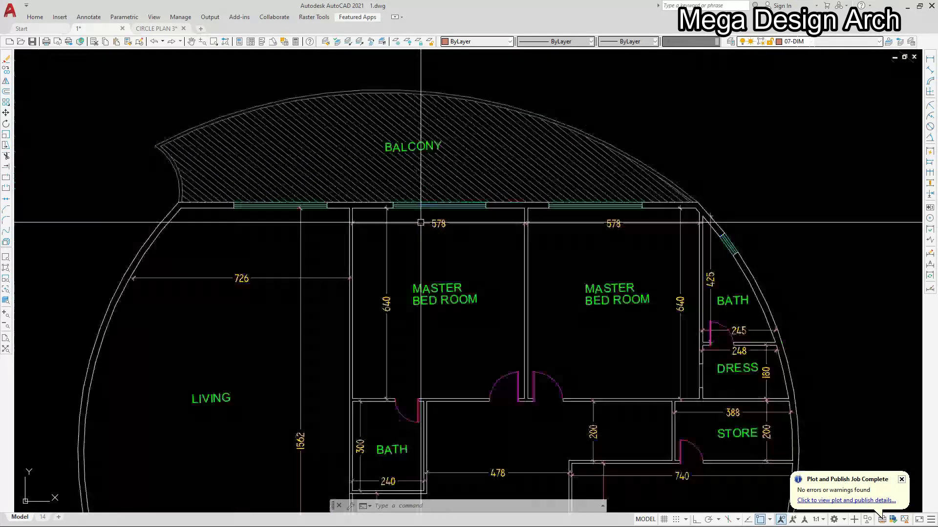
scroll(398, 142, "up", 4)
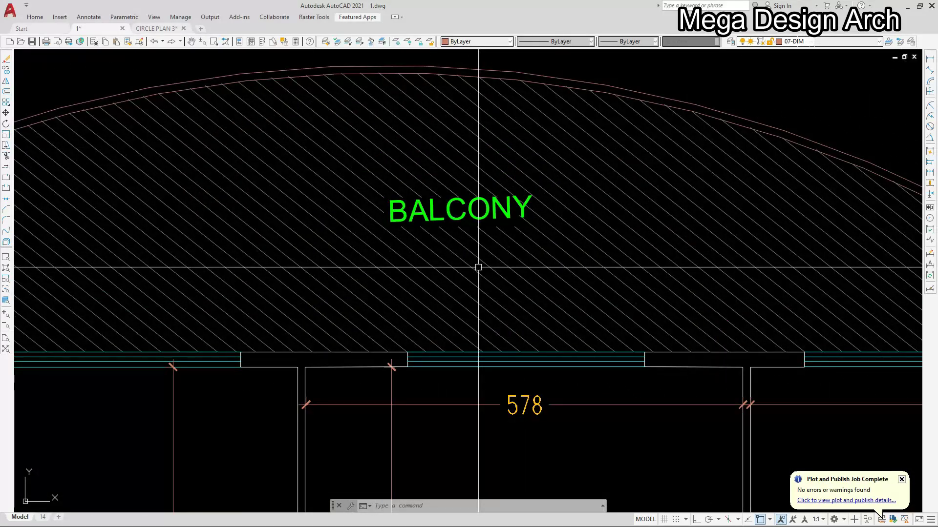
scroll(485, 253, "down", 7)
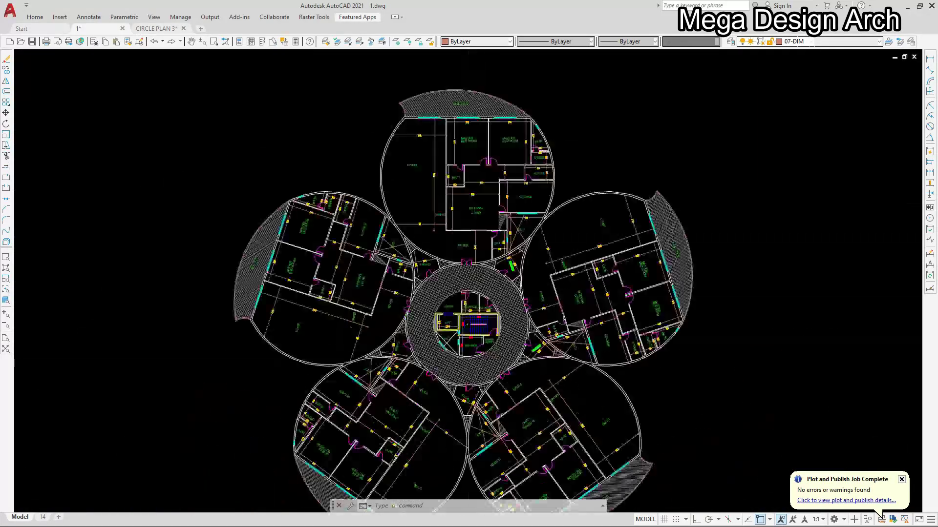
scroll(483, 381, "up", 3)
scroll(440, 258, "up", 4)
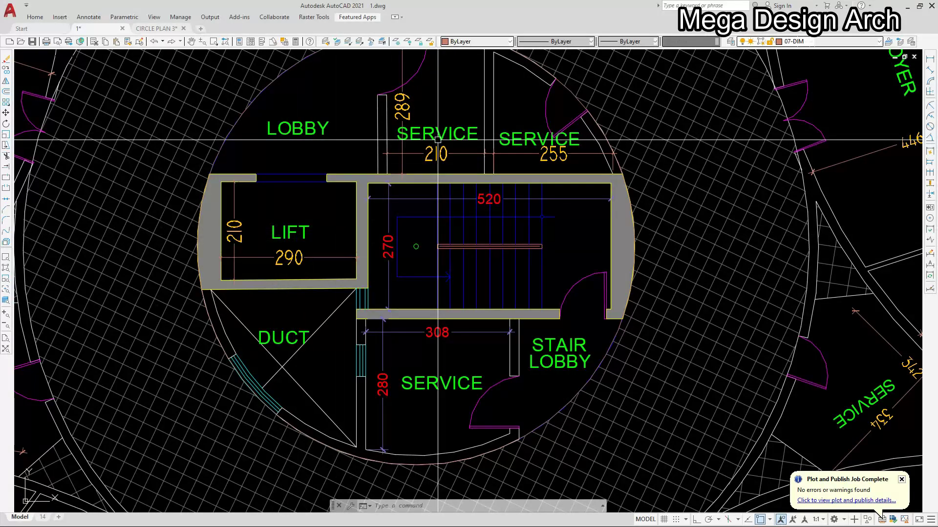
scroll(630, 378, "down", 5)
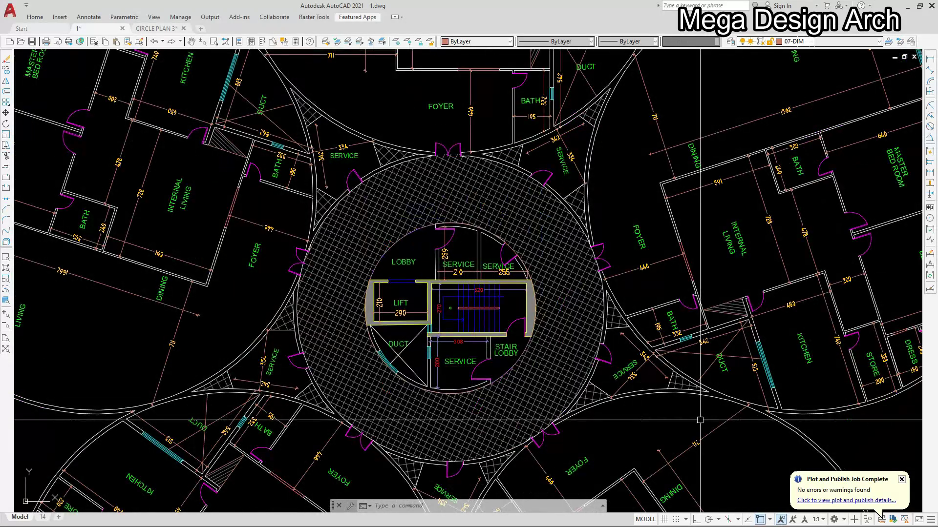
scroll(630, 378, "up", 7)
scroll(590, 317, "down", 1)
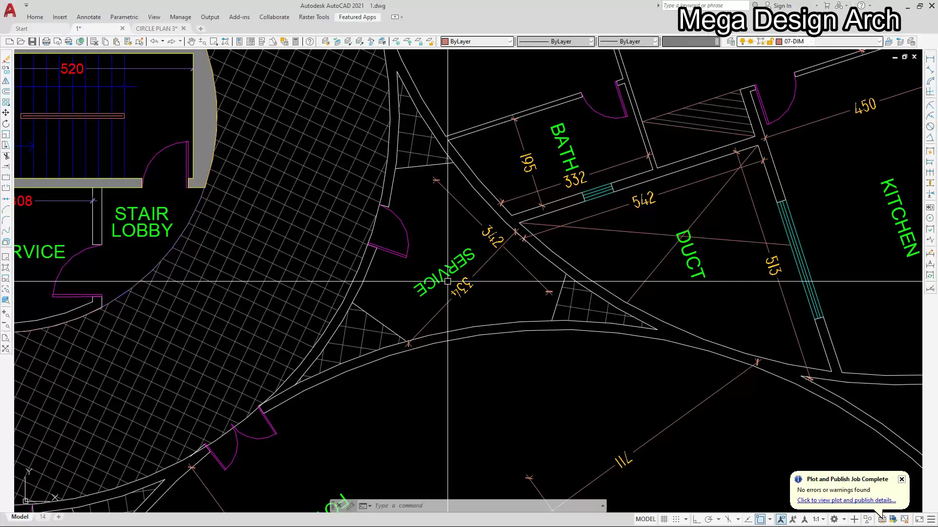
scroll(447, 282, "down", 5)
scroll(444, 293, "up", 6)
scroll(443, 297, "down", 1)
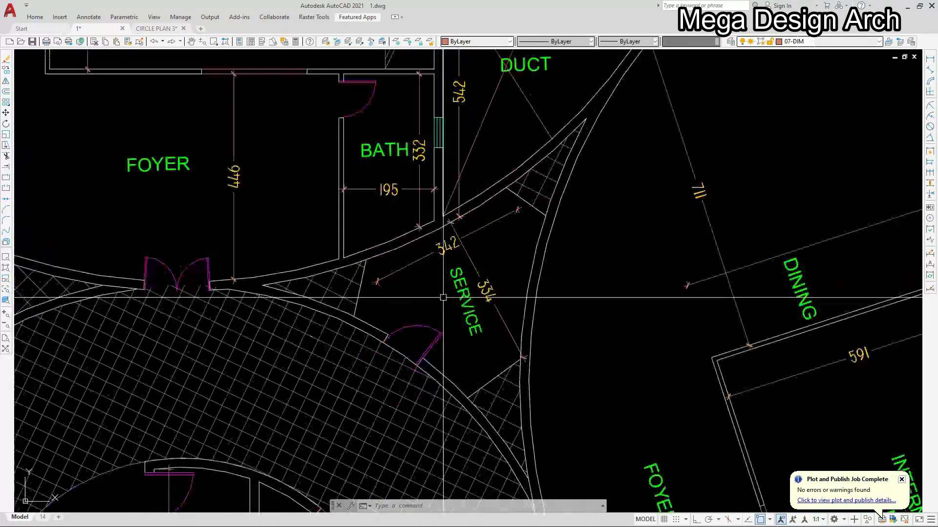
scroll(443, 297, "down", 5)
scroll(447, 293, "up", 5)
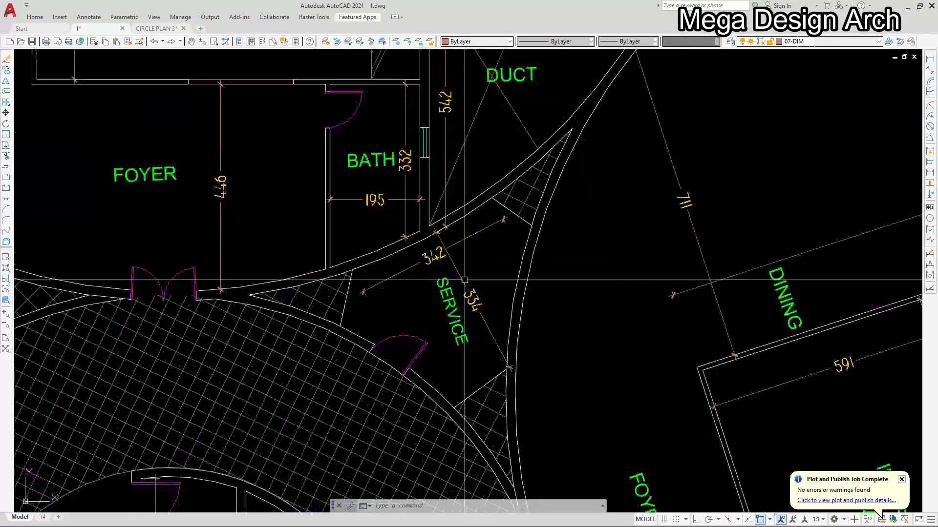
scroll(465, 280, "down", 3)
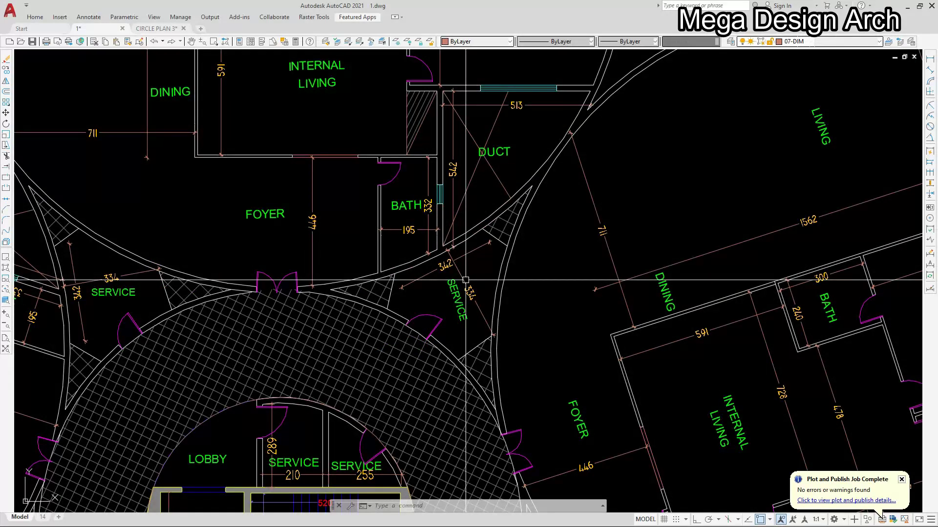
scroll(466, 280, "down", 3)
scroll(224, 293, "up", 4)
scroll(244, 308, "down", 1)
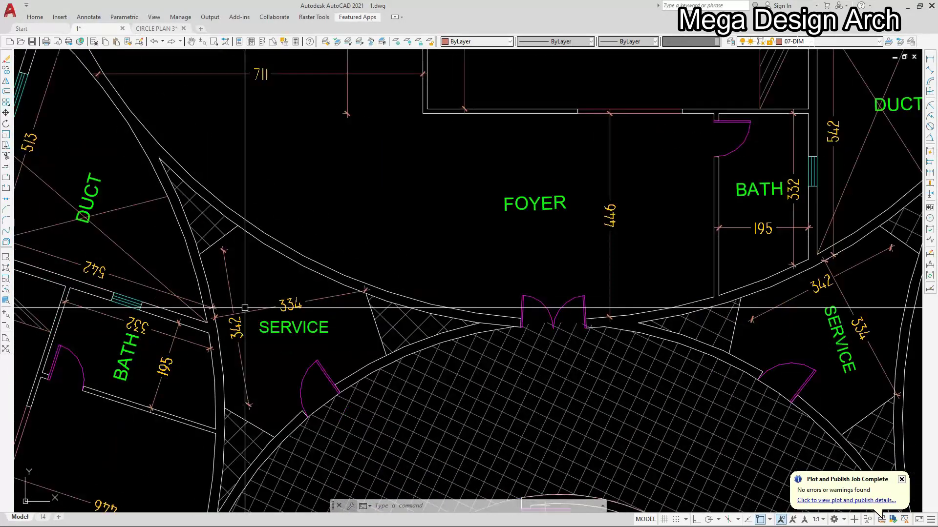
scroll(311, 305, "down", 2)
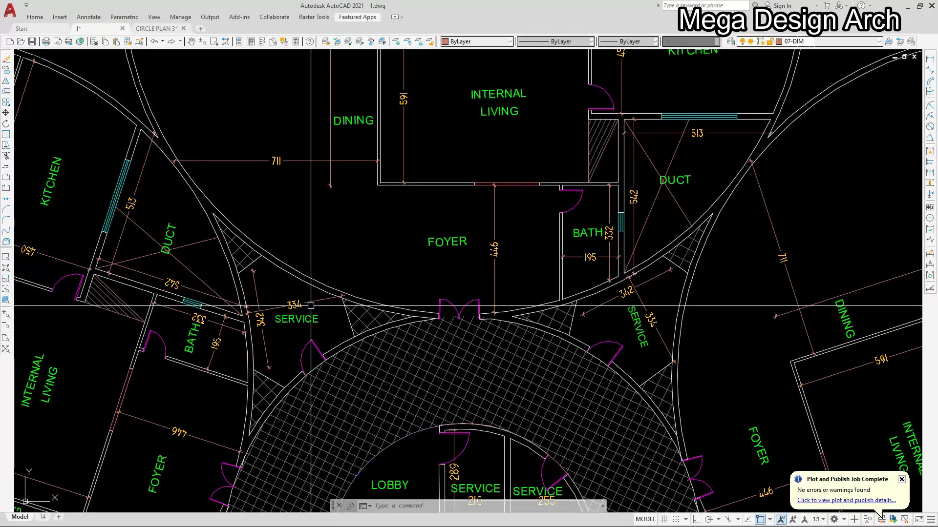
scroll(523, 251, "down", 8)
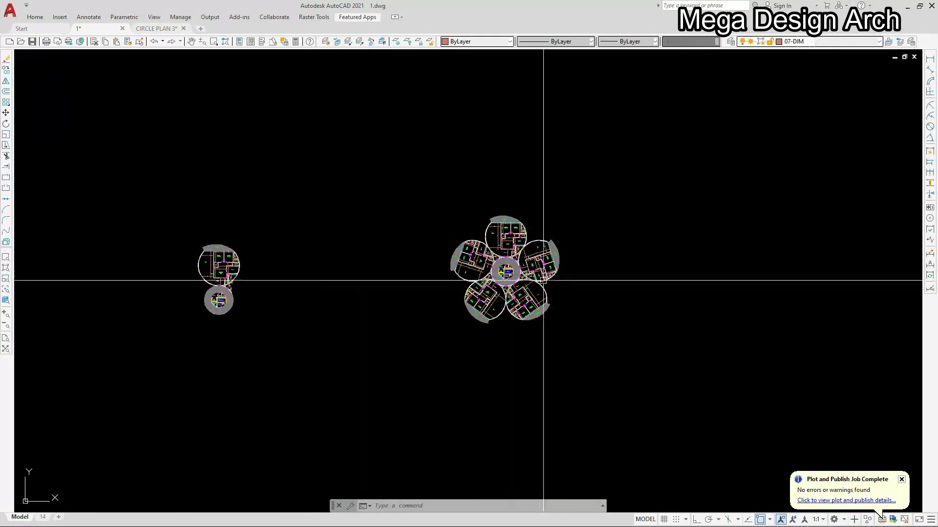
scroll(195, 281, "up", 8)
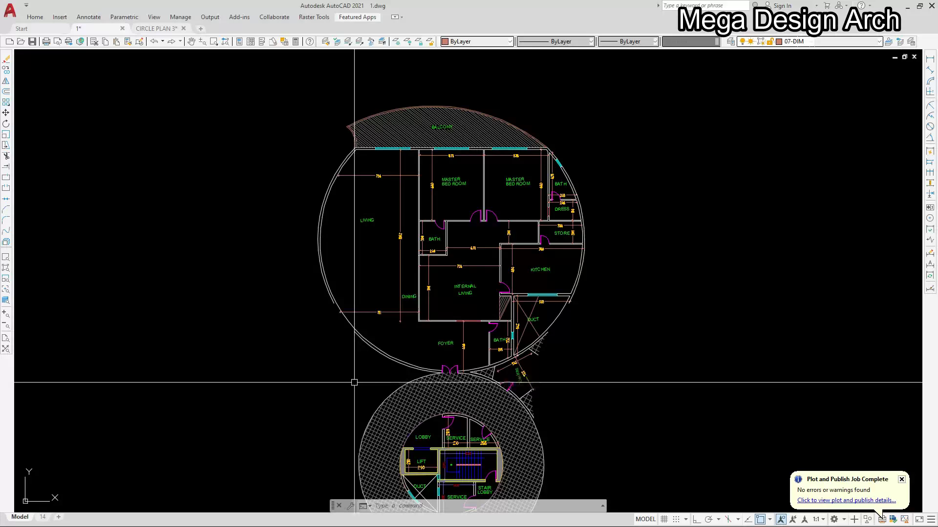
scroll(440, 373, "down", 4)
scroll(452, 360, "up", 6)
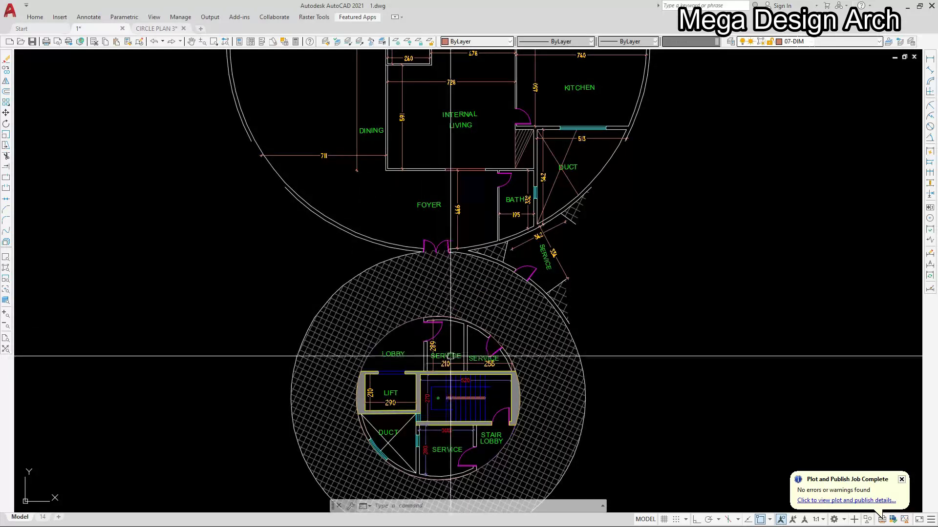
scroll(429, 312, "down", 2)
scroll(407, 338, "up", 4)
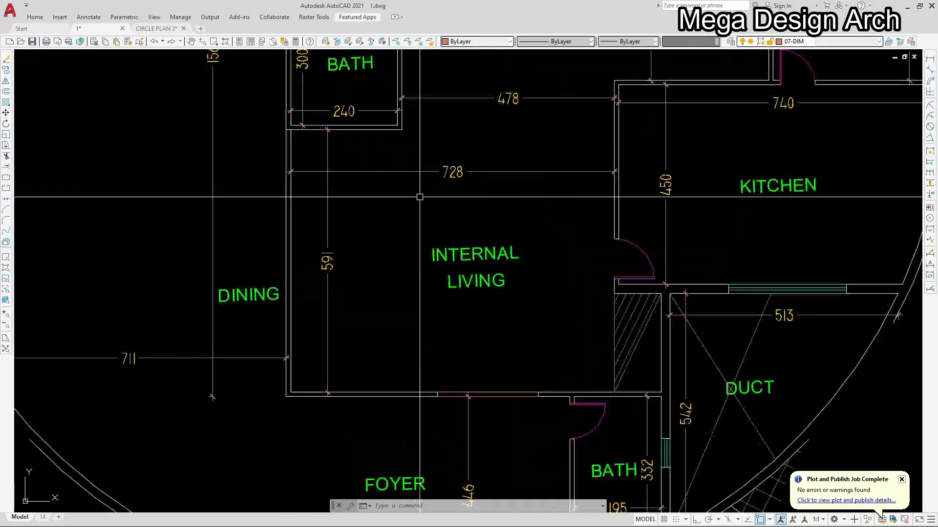
scroll(407, 339, "down", 4)
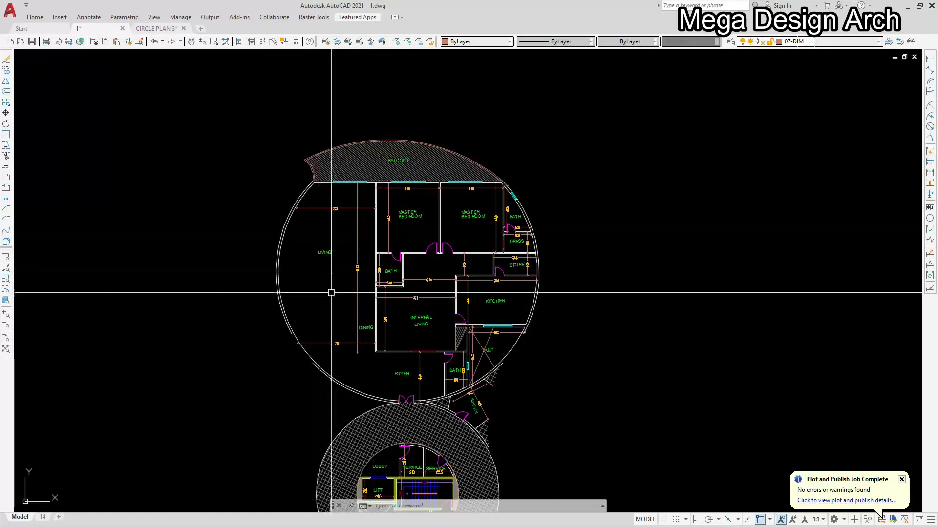
scroll(329, 300, "up", 3)
scroll(431, 224, "up", 3)
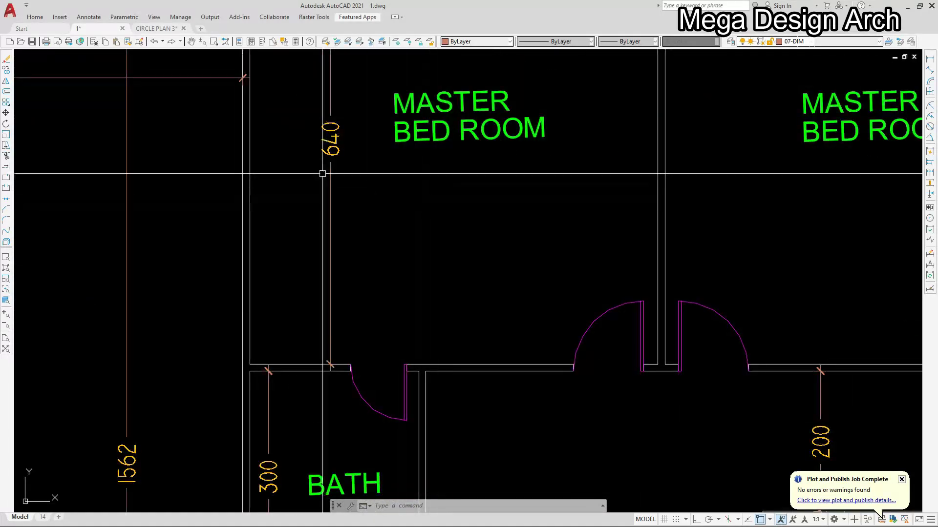
scroll(342, 205, "down", 4)
scroll(380, 323, "up", 3)
scroll(380, 324, "down", 4)
scroll(477, 365, "up", 5)
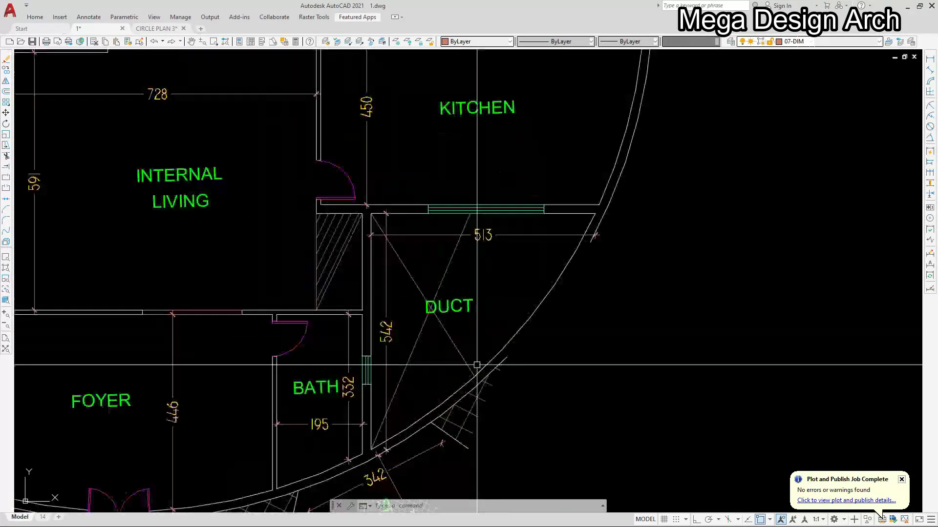
scroll(476, 365, "down", 3)
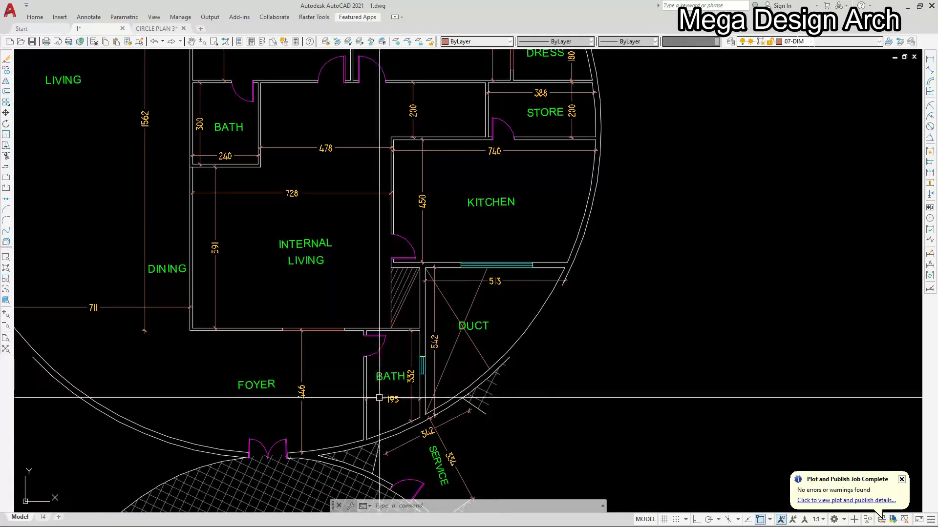
scroll(379, 398, "down", 5)
scroll(381, 404, "up", 4)
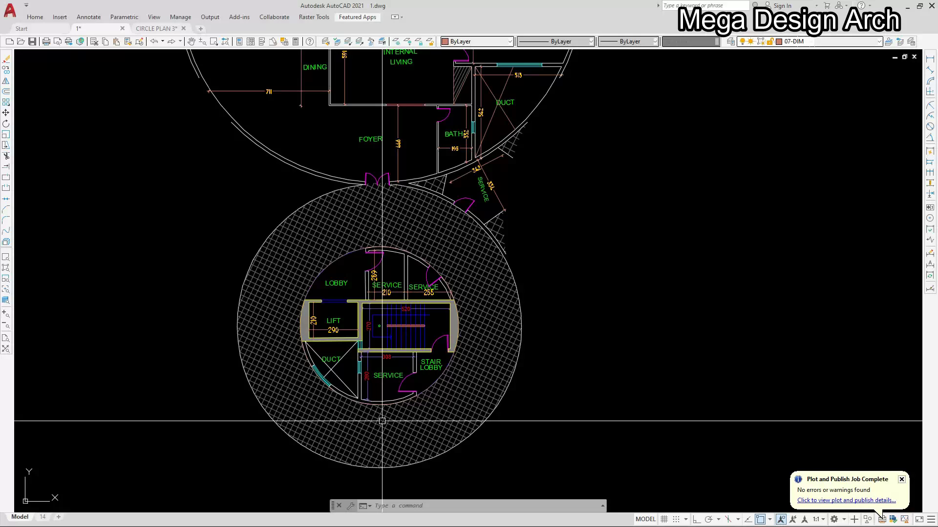
scroll(382, 421, "down", 3)
- Window-select the entire single-flat plan and enter ARR for the array commands
left_click(253, 141)
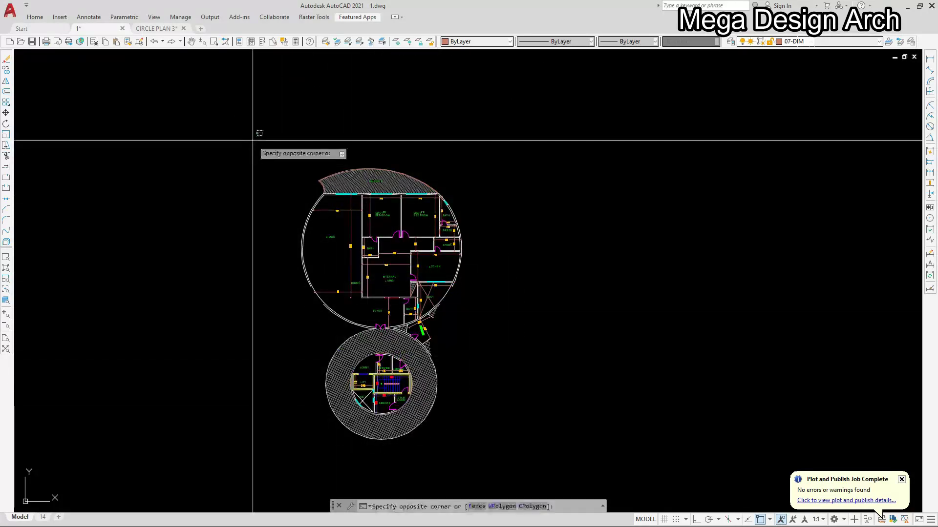
left_click(502, 341)
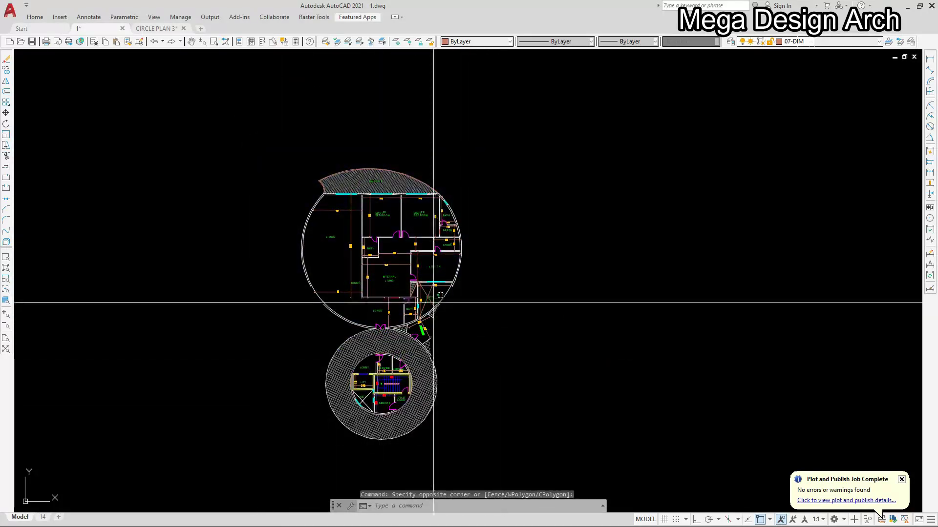
scroll(349, 279, "up", 4)
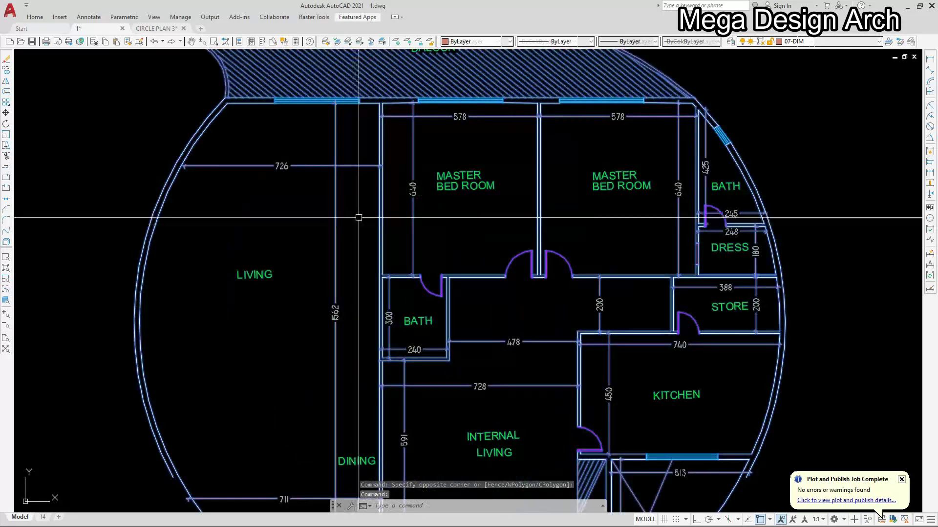
scroll(361, 252, "down", 4)
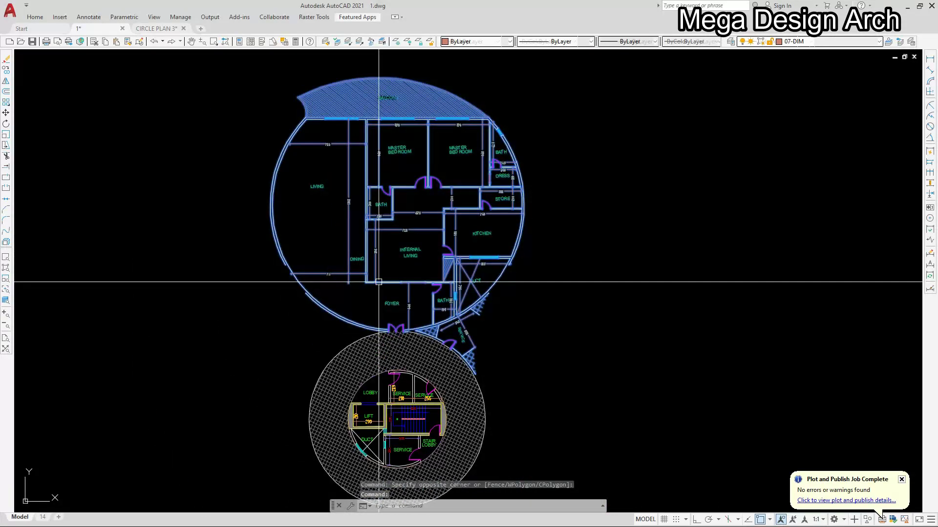
type("ARR")
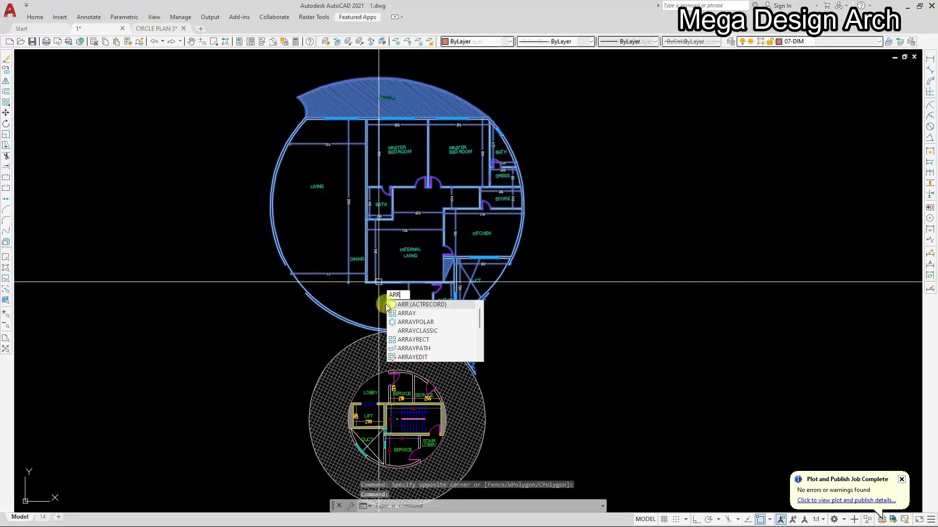
- Start a polar array of the flat centred on the lift and stair core
left_click(416, 322)
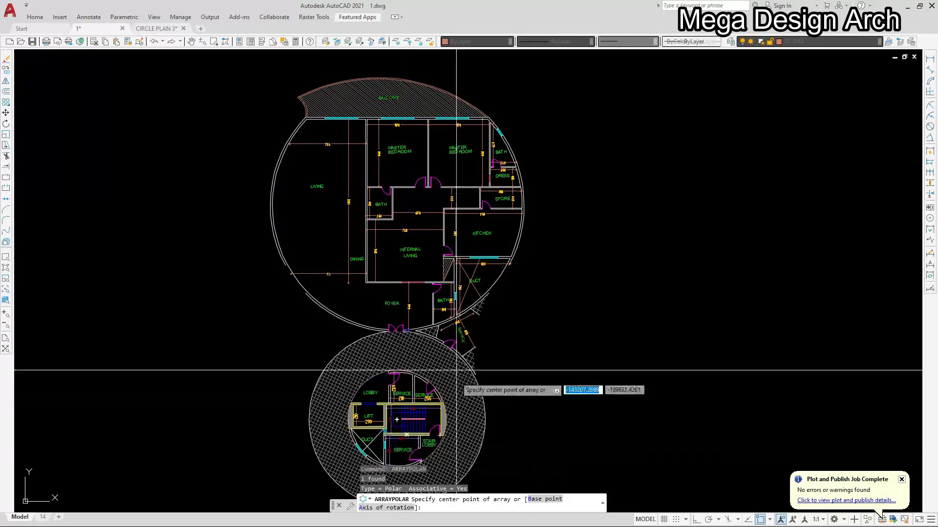
scroll(408, 307, "down", 2)
scroll(360, 315, "up", 10)
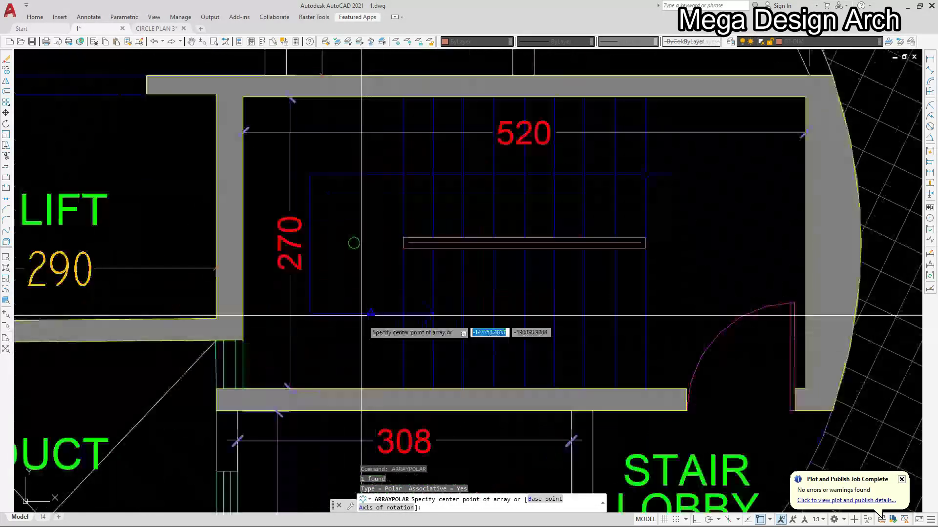
scroll(352, 230, "up", 2)
scroll(353, 252, "down", 6)
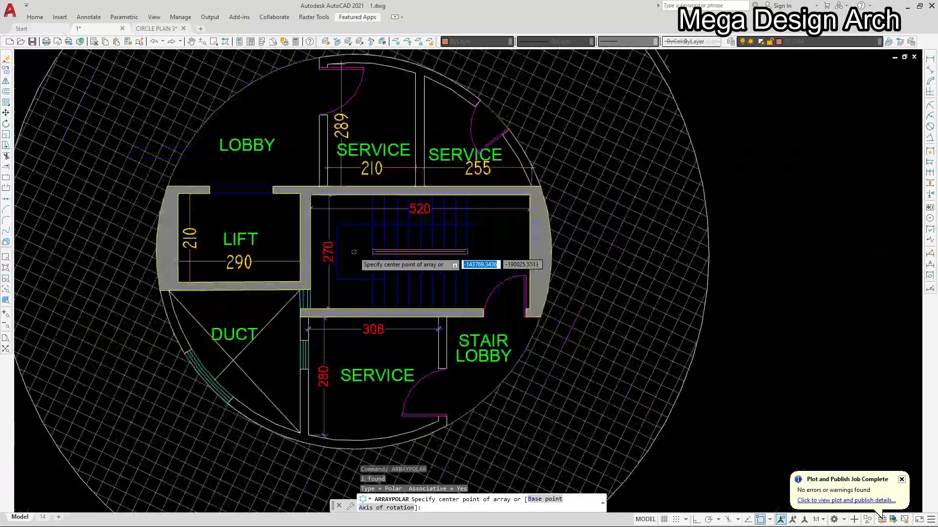
scroll(353, 252, "down", 2)
scroll(353, 252, "down", 2)
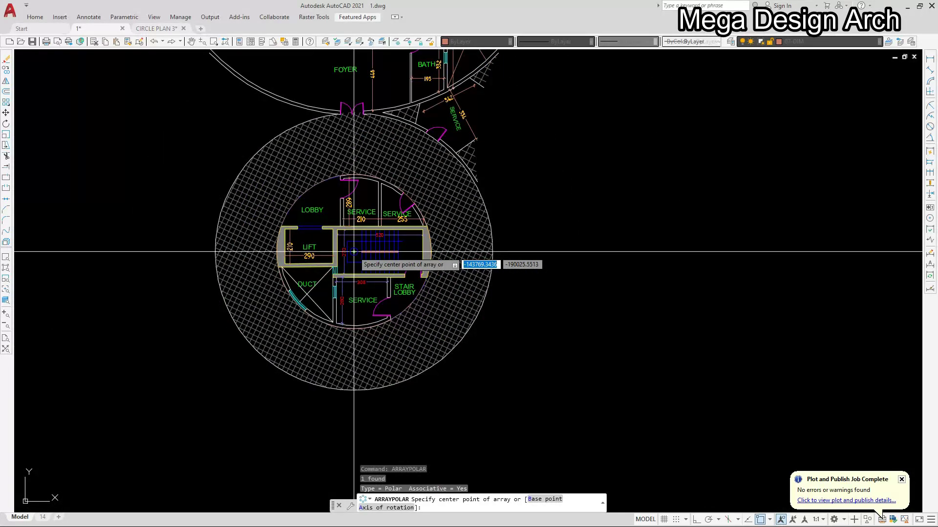
left_click(353, 252)
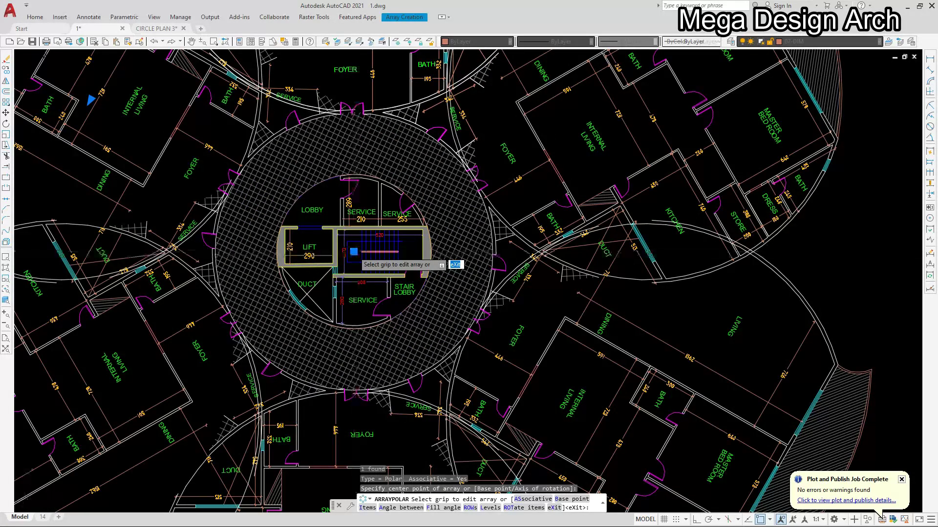
- Set the array's item count to 5 and finish the array
scroll(354, 252, "down", 2)
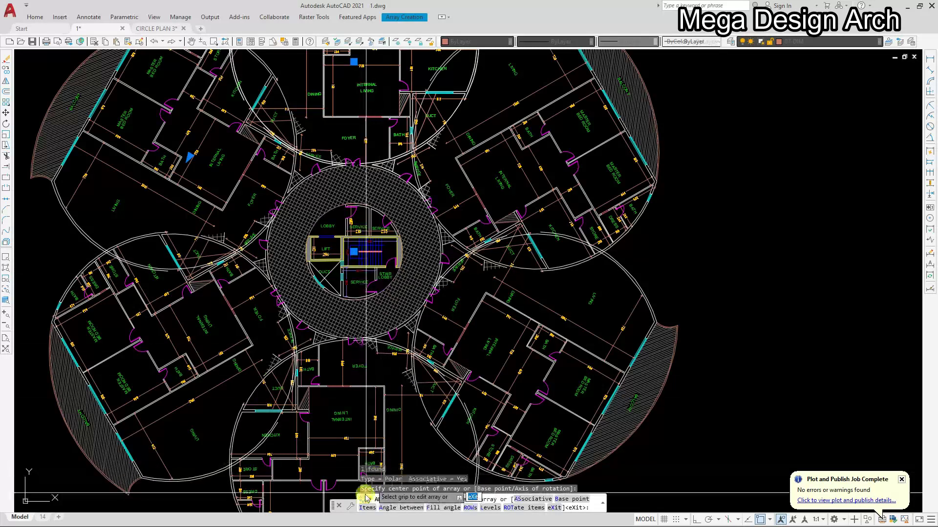
type("I")
key("Return")
scroll(376, 406, "down", 2)
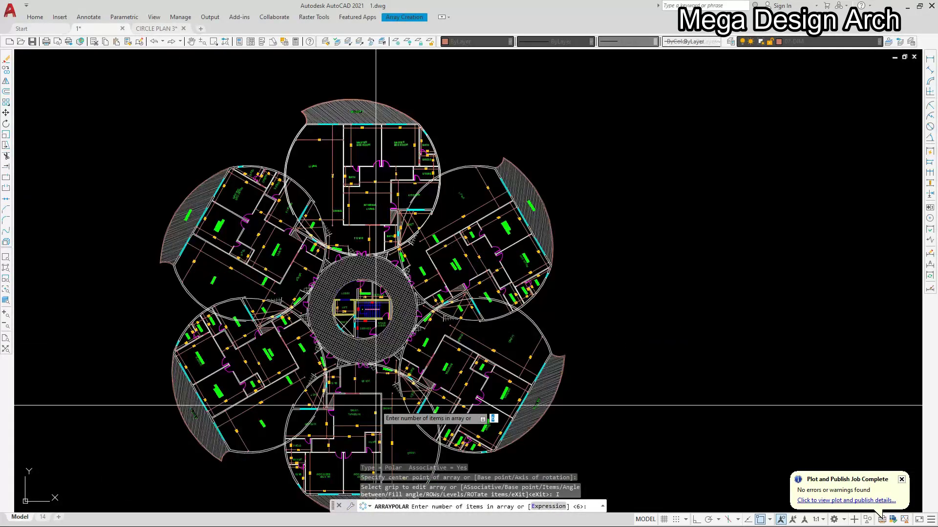
type("5")
key("Return")
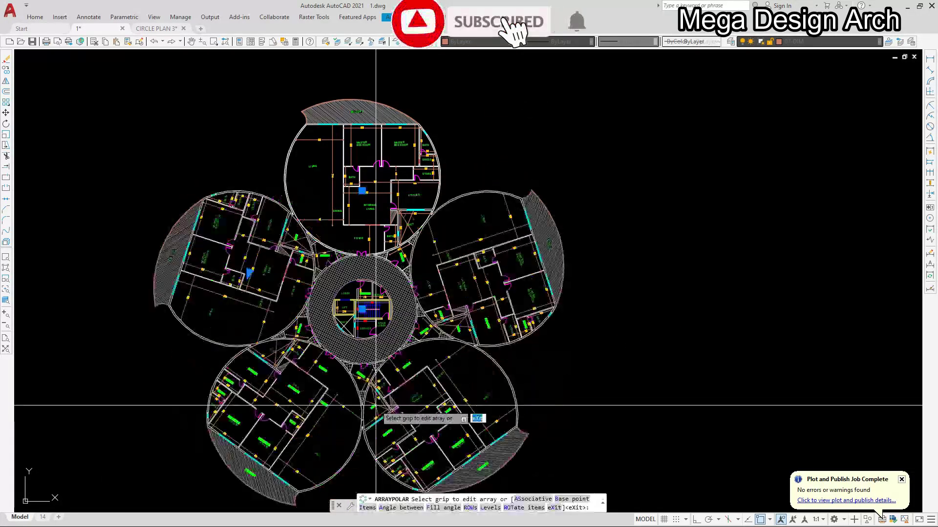
key("Return")
scroll(352, 320, "up", 4)
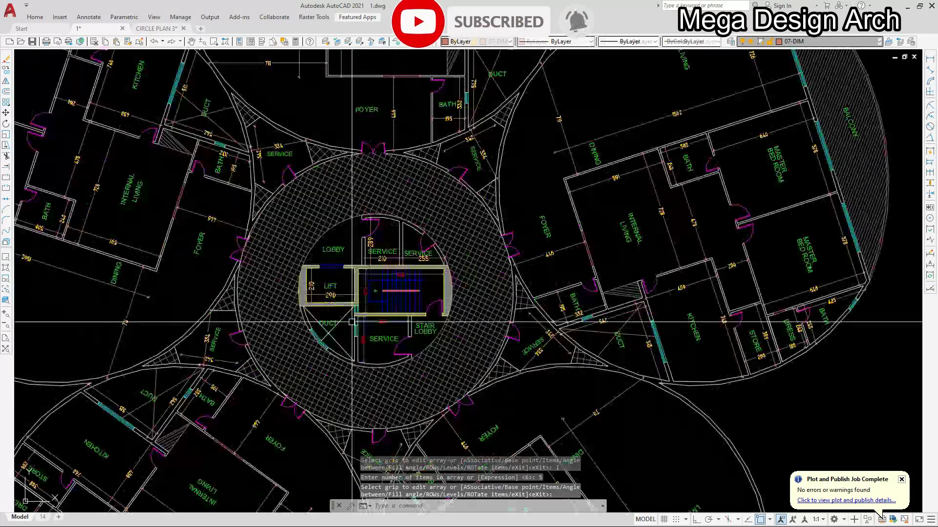
scroll(352, 322, "down", 4)
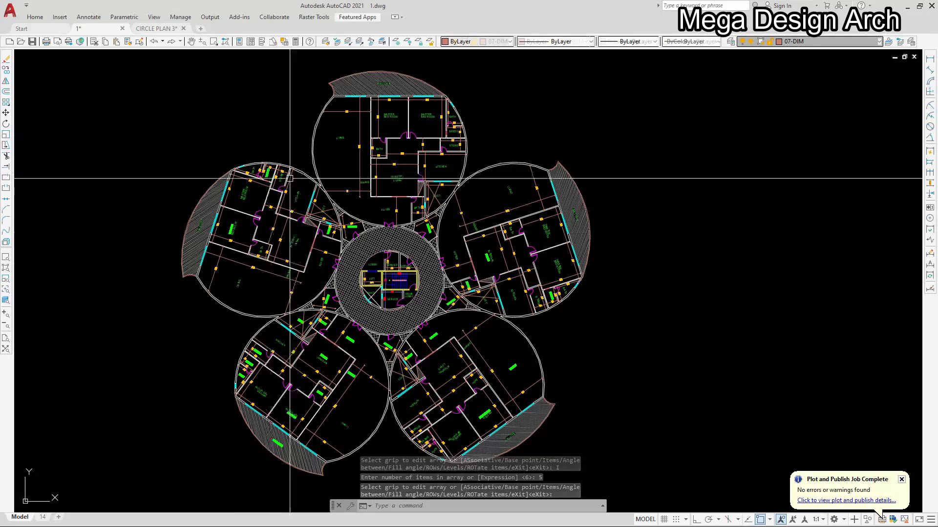
scroll(469, 199, "up", 4)
scroll(482, 344, "down", 2)
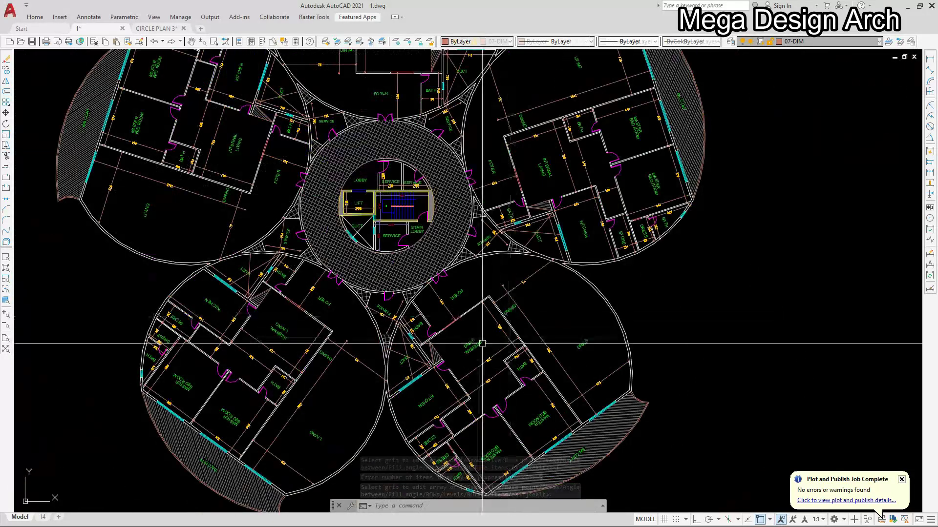
scroll(482, 332, "down", 5)
scroll(356, 314, "up", 2)
scroll(221, 263, "down", 2)
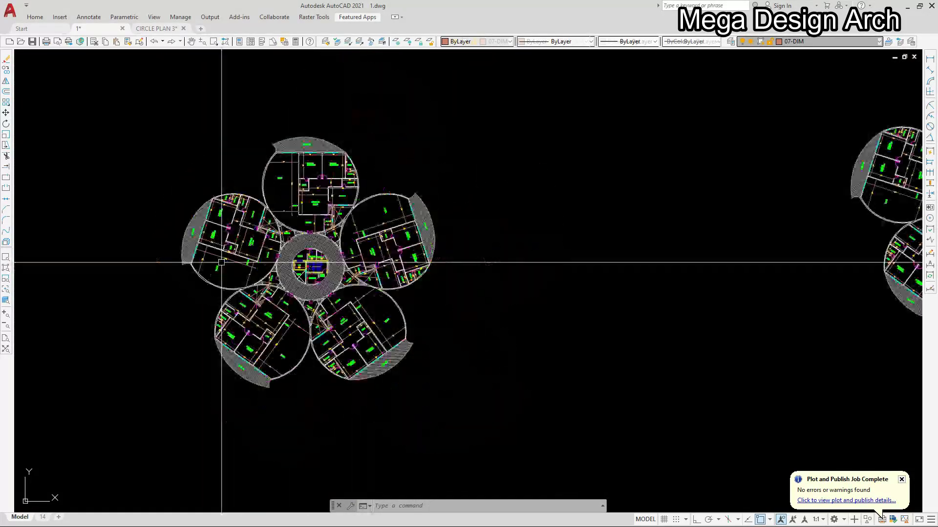
scroll(532, 276, "down", 2)
scroll(858, 203, "up", 4)
scroll(781, 236, "down", 3)
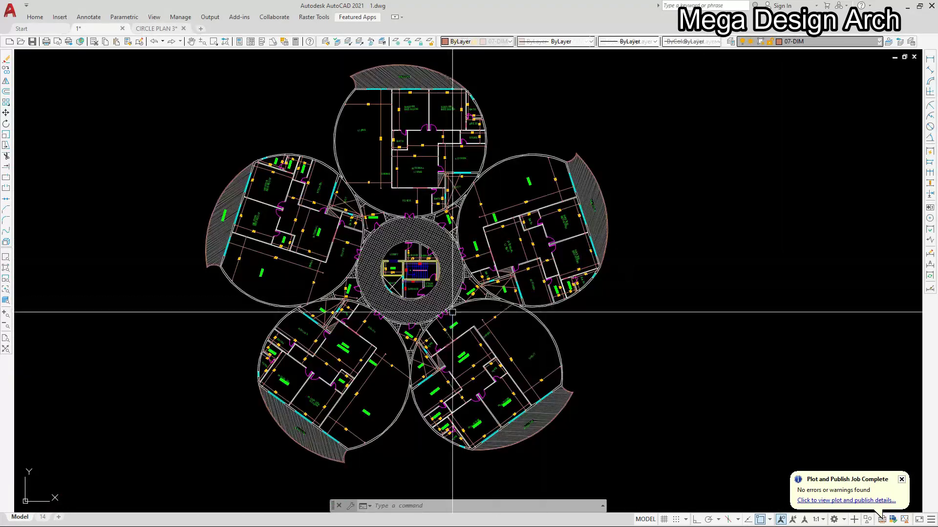
scroll(452, 312, "up", 3)
scroll(490, 286, "down", 3)
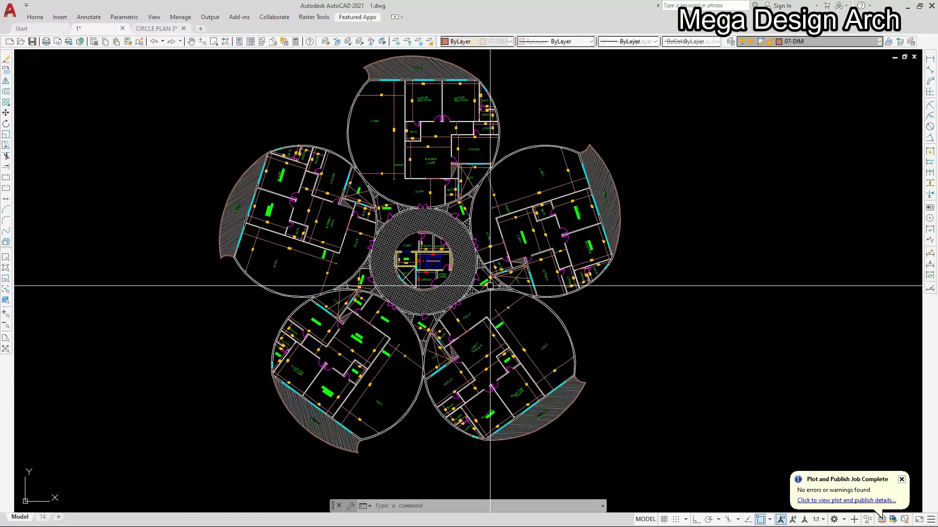
scroll(489, 286, "down", 3)
scroll(489, 286, "up", 4)
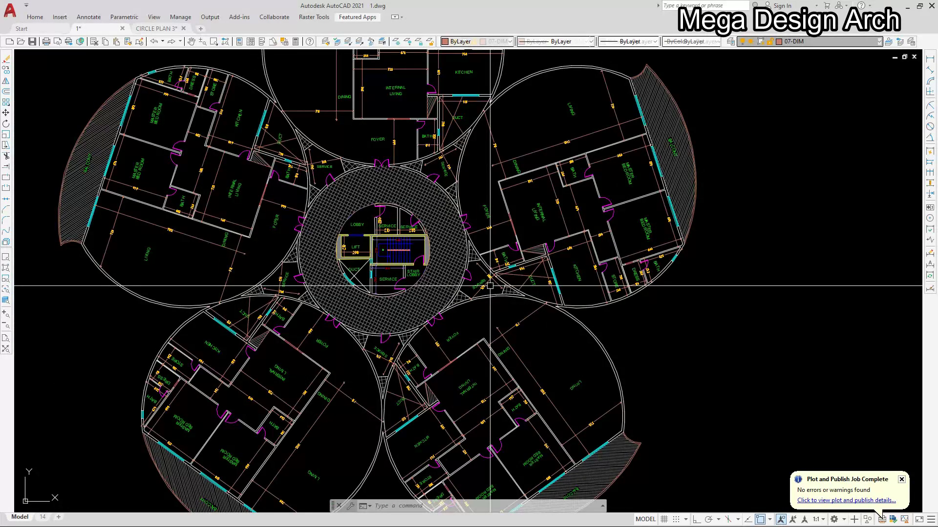
scroll(392, 235, "up", 5)
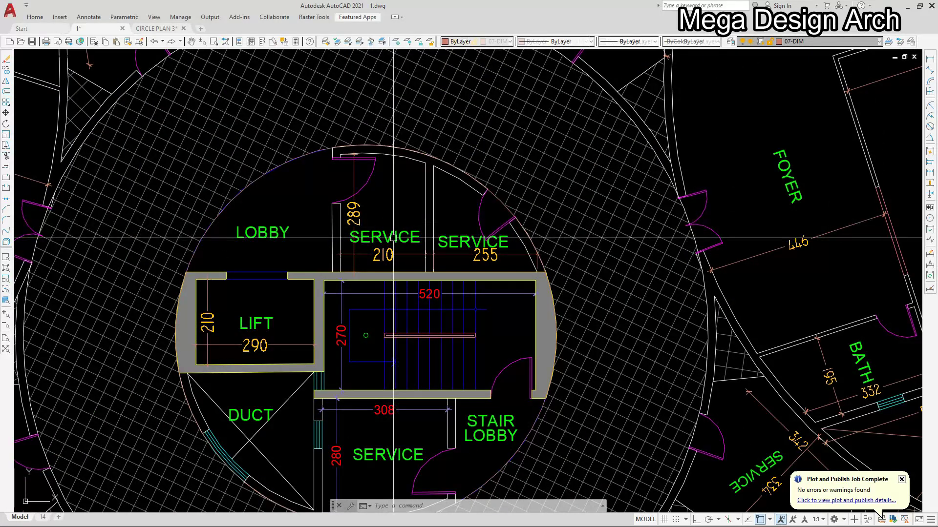
- Copy the SERVICE label below the plan and retype it as TYPICAL FLOOR
left_click(393, 238)
type("c")
key("Return")
left_click(395, 241)
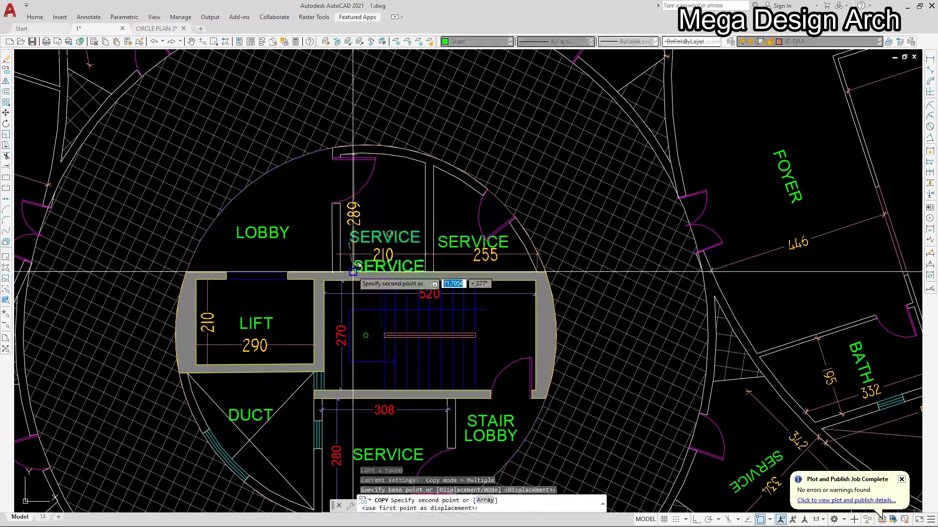
scroll(393, 254, "down", 5)
scroll(391, 412, "up", 5)
key("Escape")
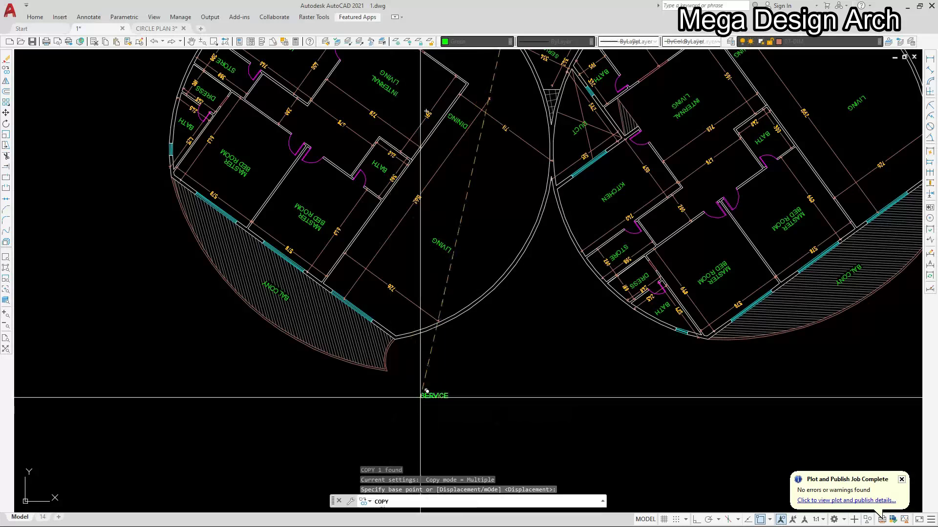
scroll(431, 405, "up", 4)
left_click(433, 393)
key("Escape")
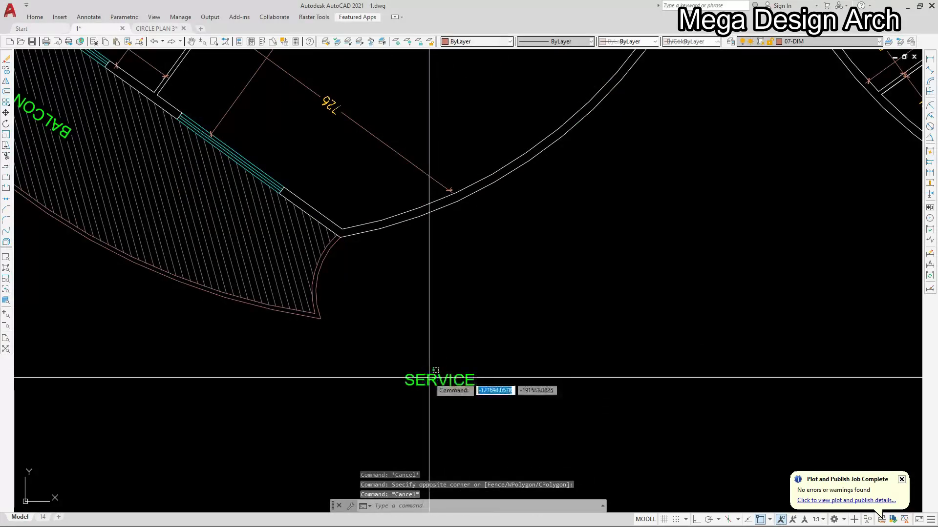
double_click(428, 378)
type("TYP")
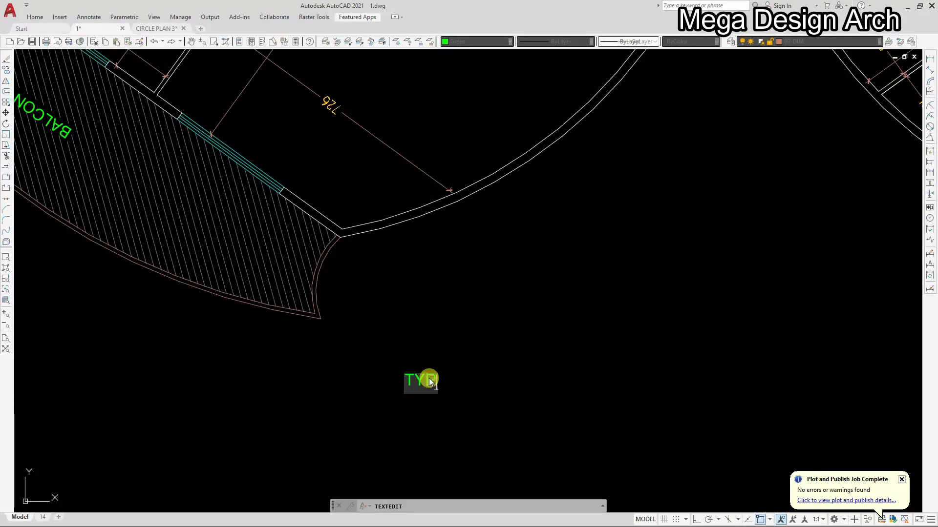
type("ICAL ")
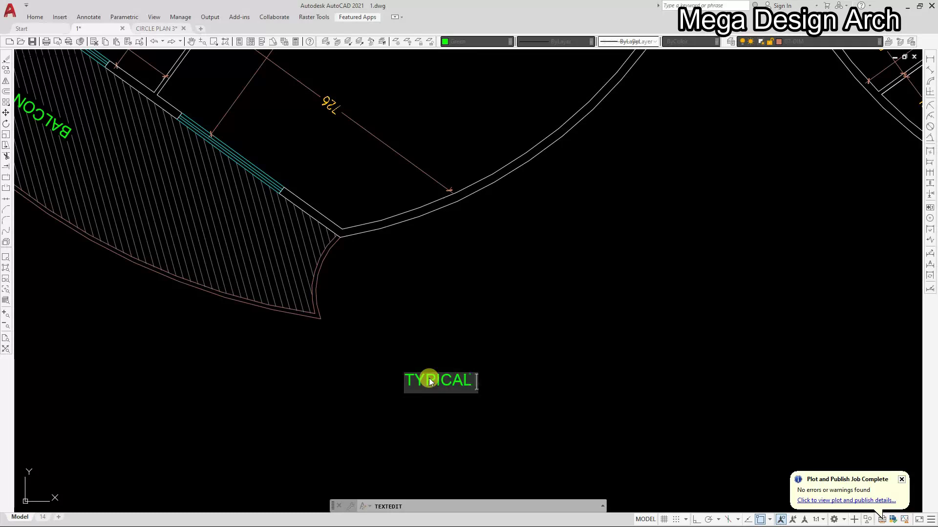
type("FLOOR")
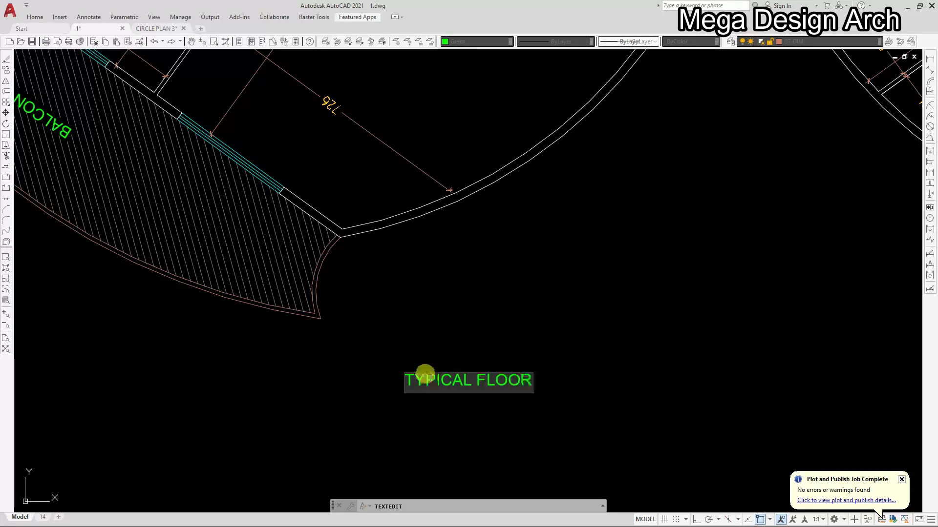
key("Return")
key("Escape")
- Copy TYPICAL FLOOR straight down and retype the copy as FLATS NO OF 5
left_click(443, 382)
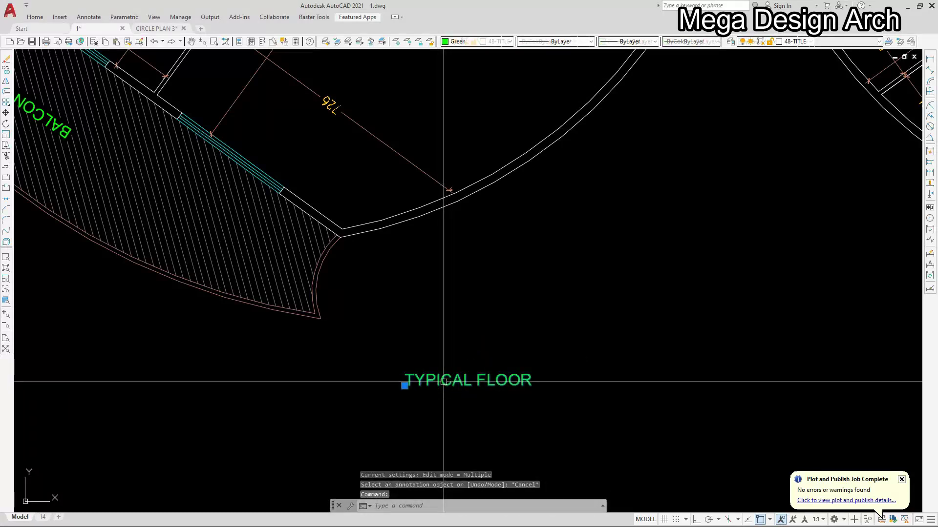
type("co")
key("Return")
left_click(530, 309)
key("F8")
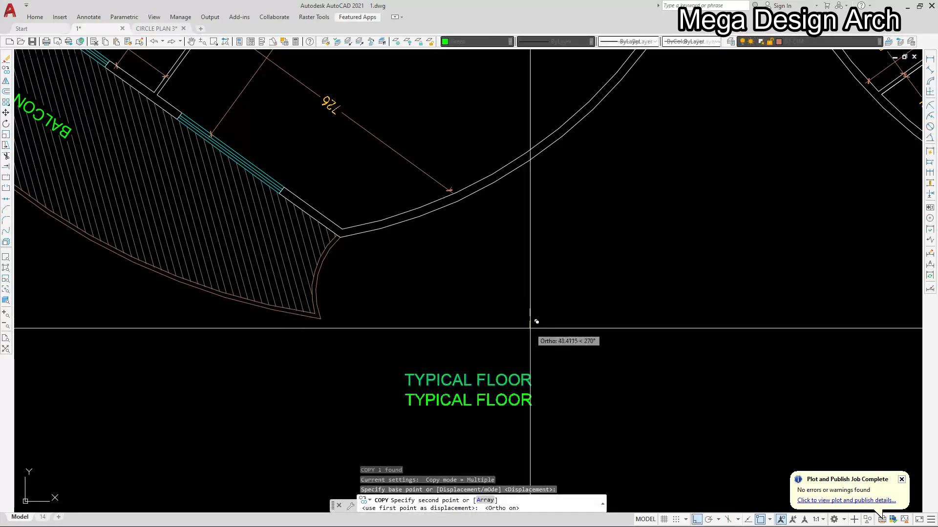
left_click(529, 328)
key("Escape")
double_click(444, 403)
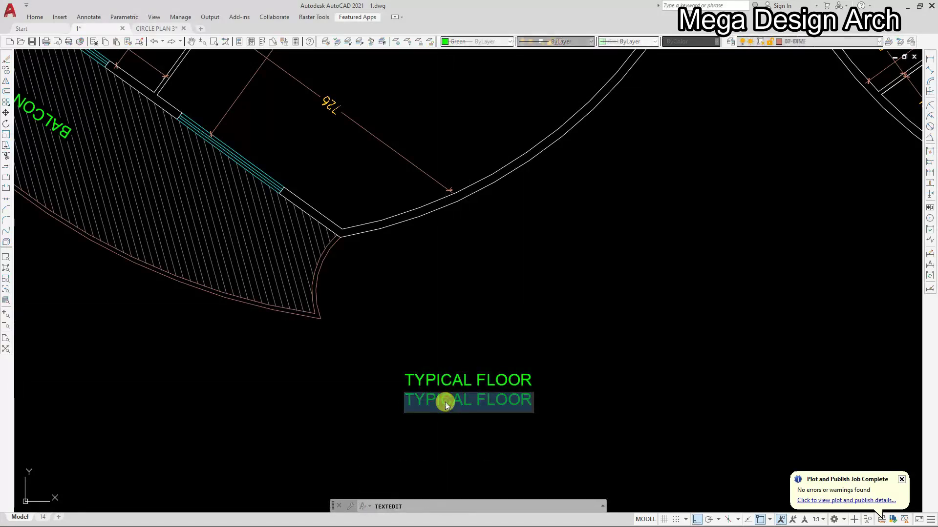
type("FL")
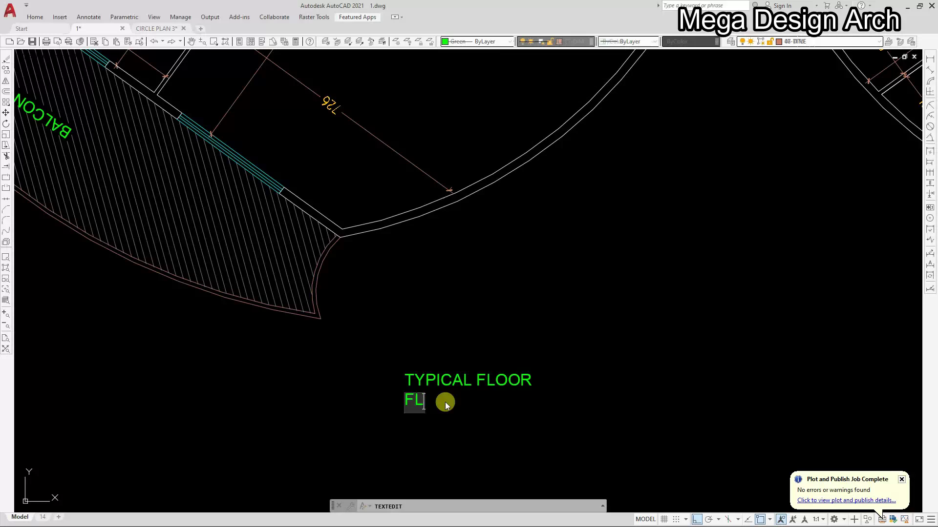
type("ATS NO OF ")
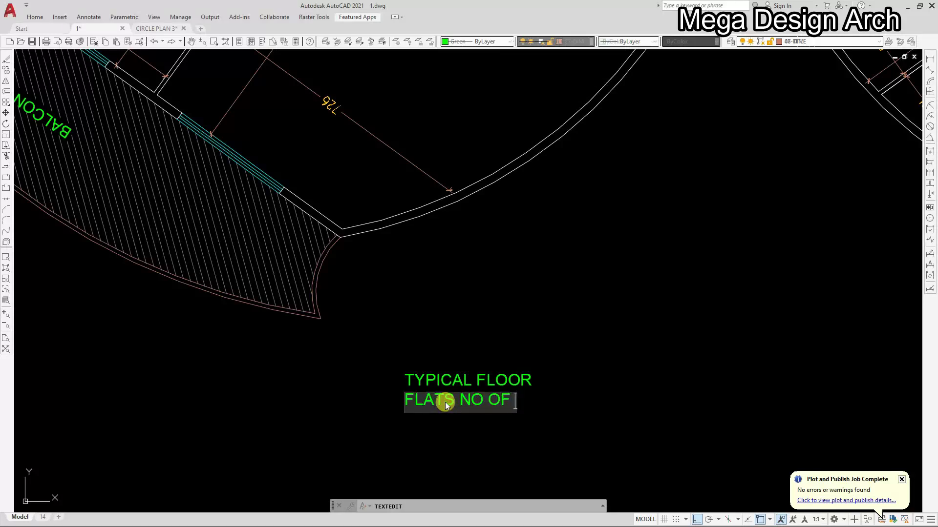
type("5")
key("Return")
key("Escape")
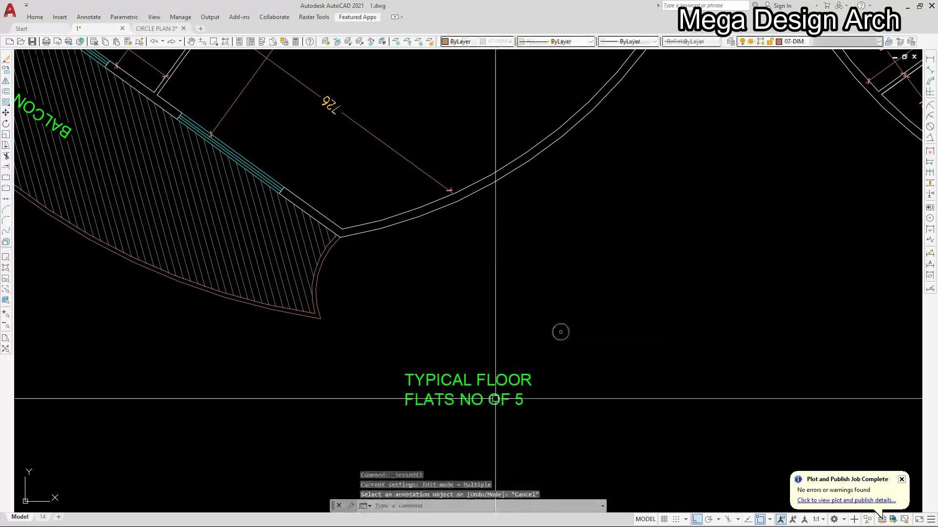
left_click(496, 399)
- Copy the FLATS NO OF 5 line below it for a third title line
type("co")
key("Return")
left_click(495, 399)
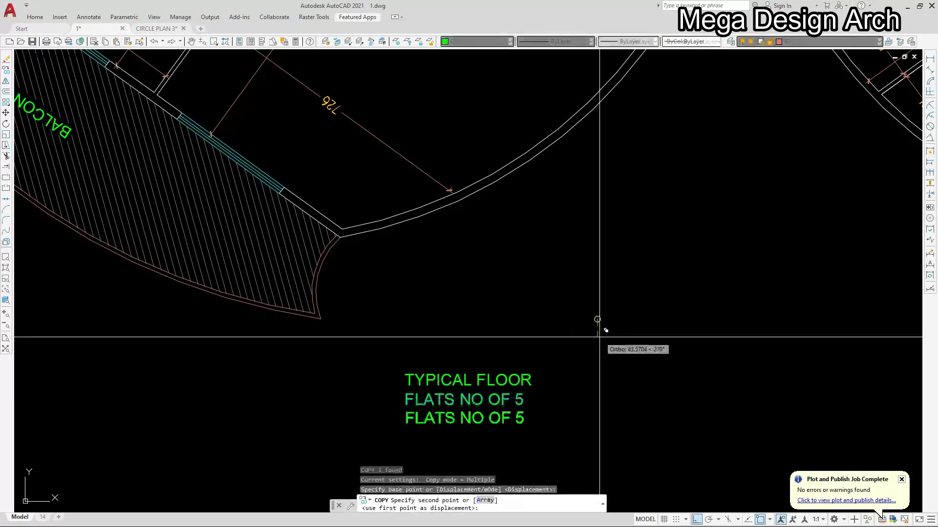
left_click(599, 337)
key("Escape")
double_click(476, 420)
- Make the third line read LIVING/DINING +INT. LIVING
scroll(457, 441, "up", 3)
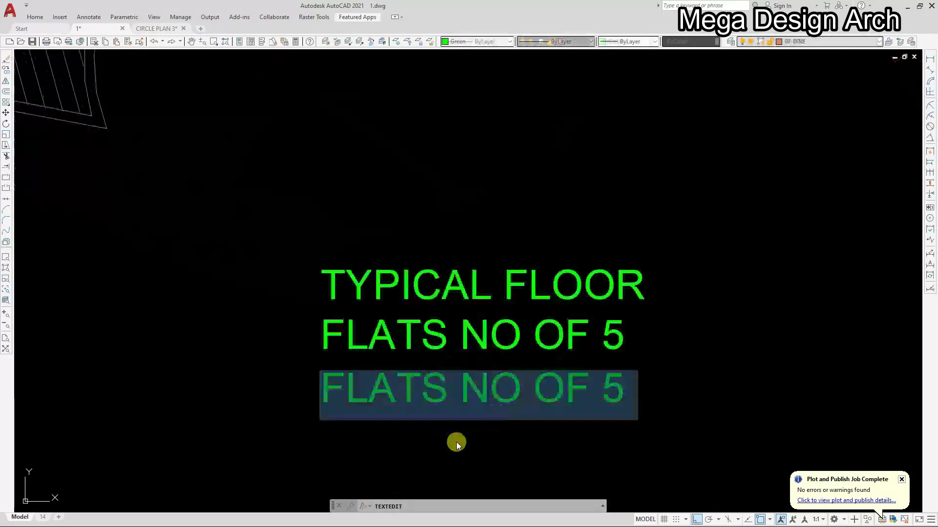
type("LIV")
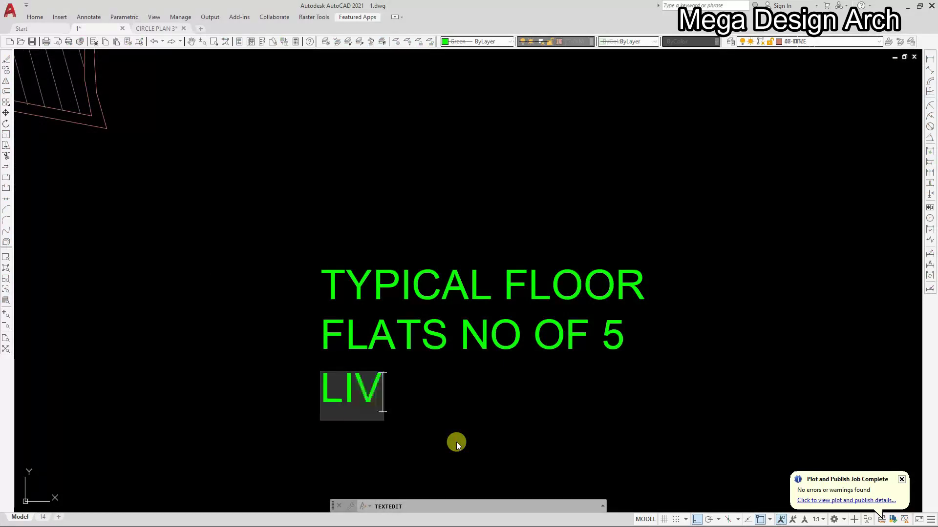
type("ING ")
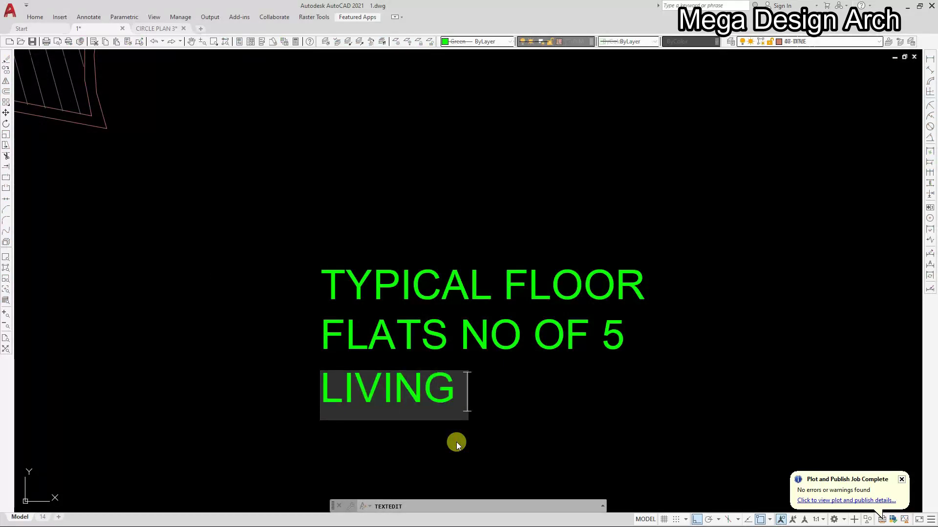
type("+IN")
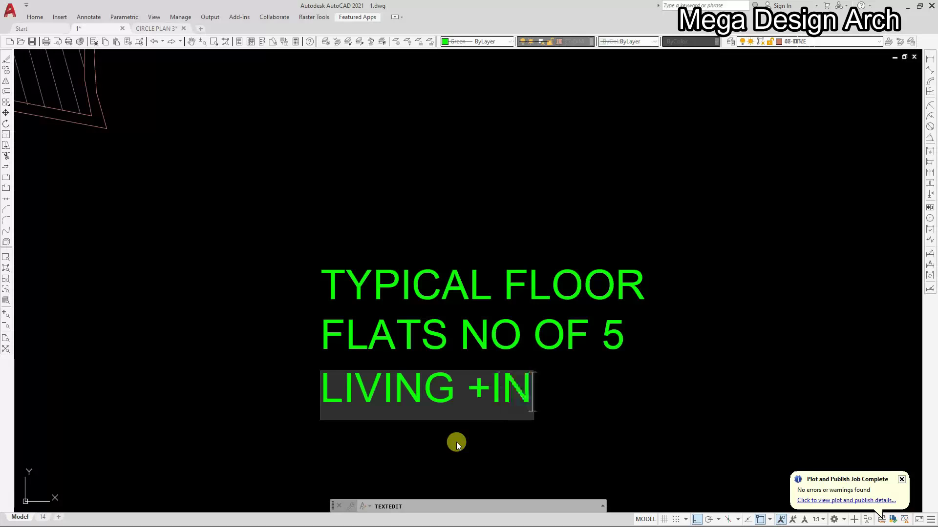
type("T LIV")
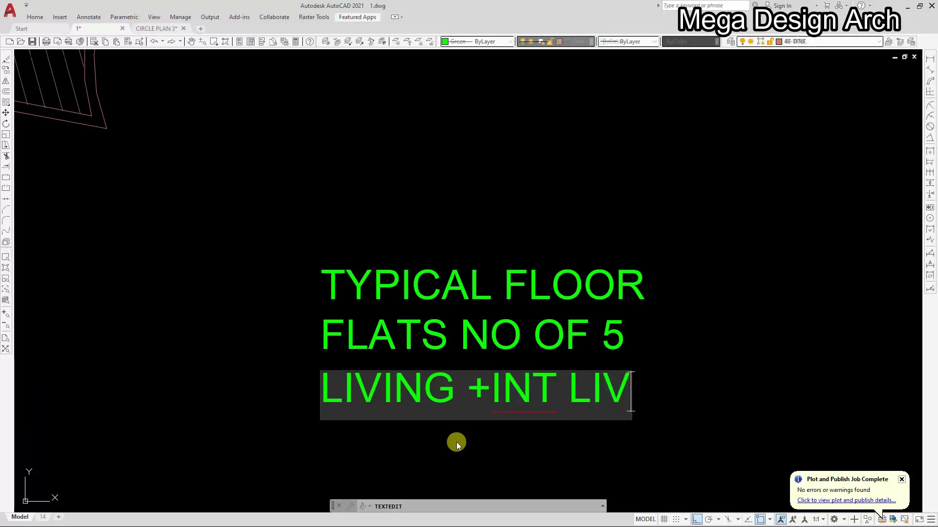
type("IN")
left_click(467, 396)
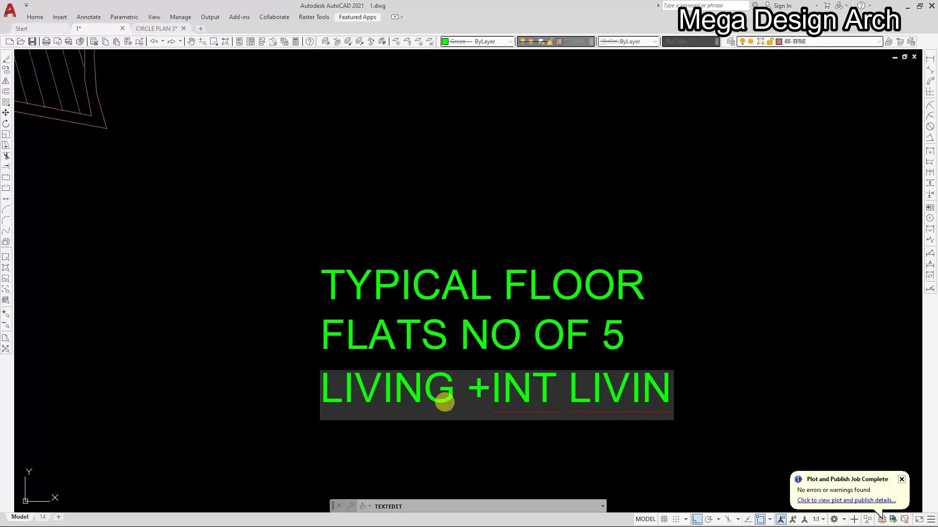
type("/DIN")
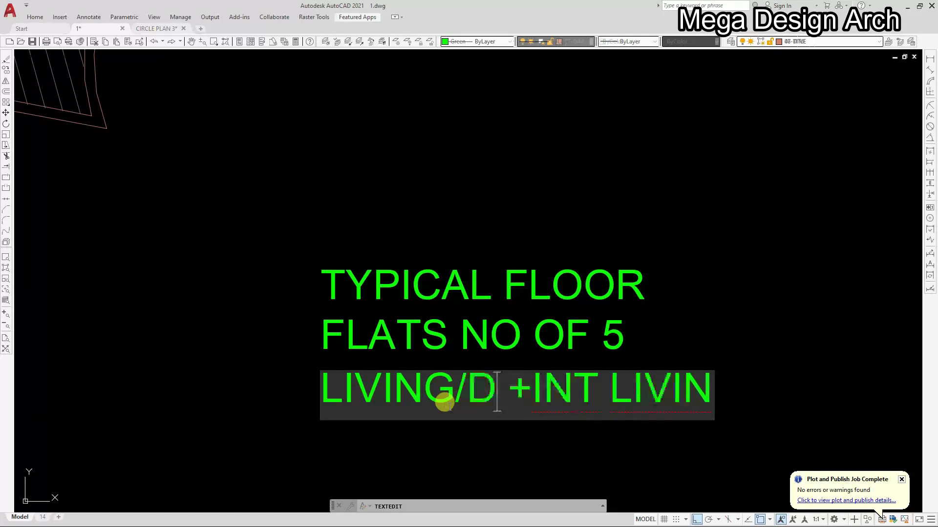
type("ING")
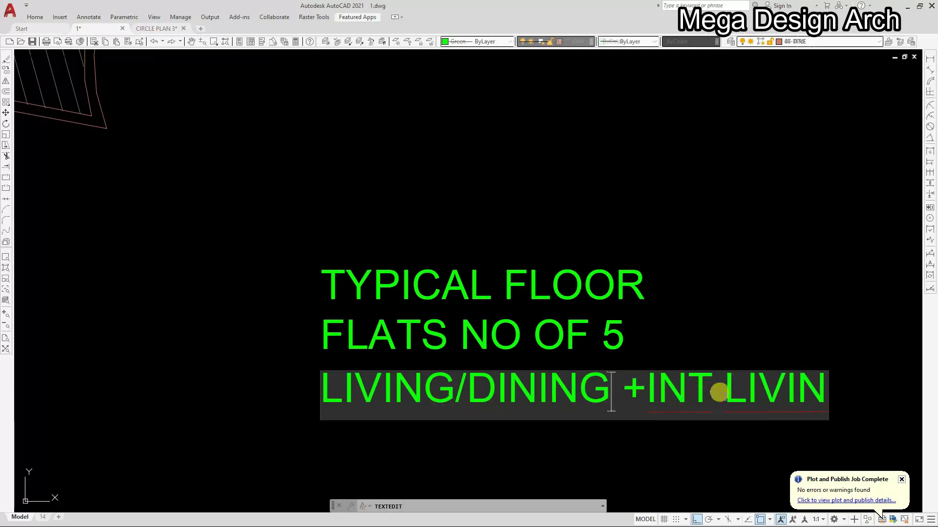
left_click(705, 396)
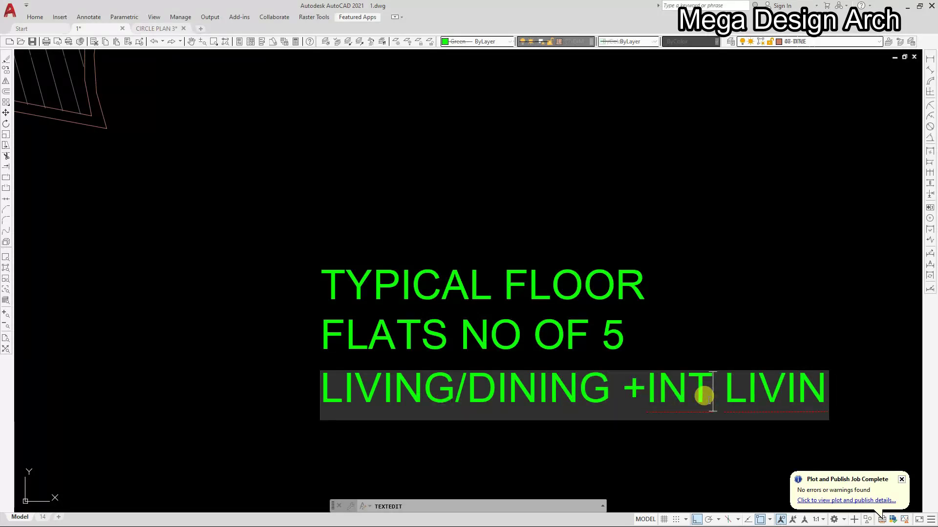
type(".")
scroll(597, 387, "down", 2)
scroll(703, 391, "up", 2)
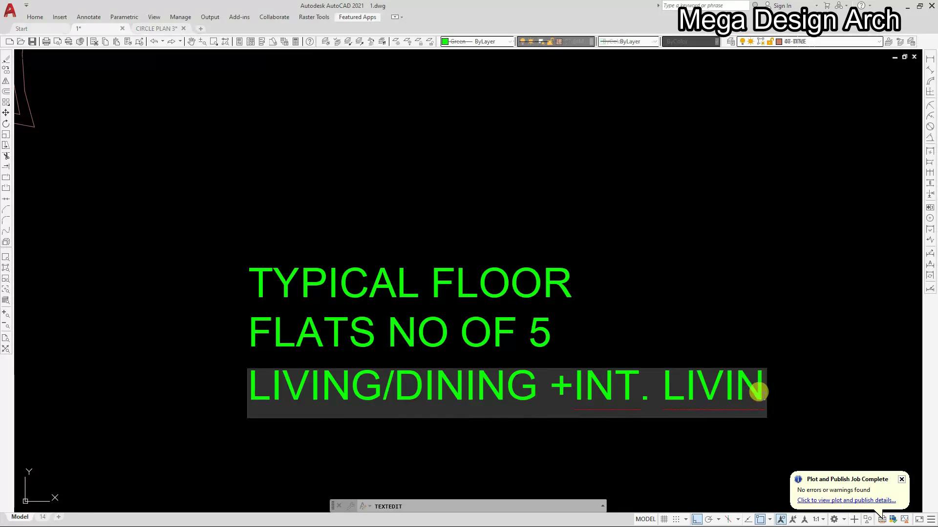
type("G")
- Add +KIT+STORE+2BEDROOM to the line, fixing the stray underscore and misspelled BEDROOM
scroll(543, 383, "down", 2)
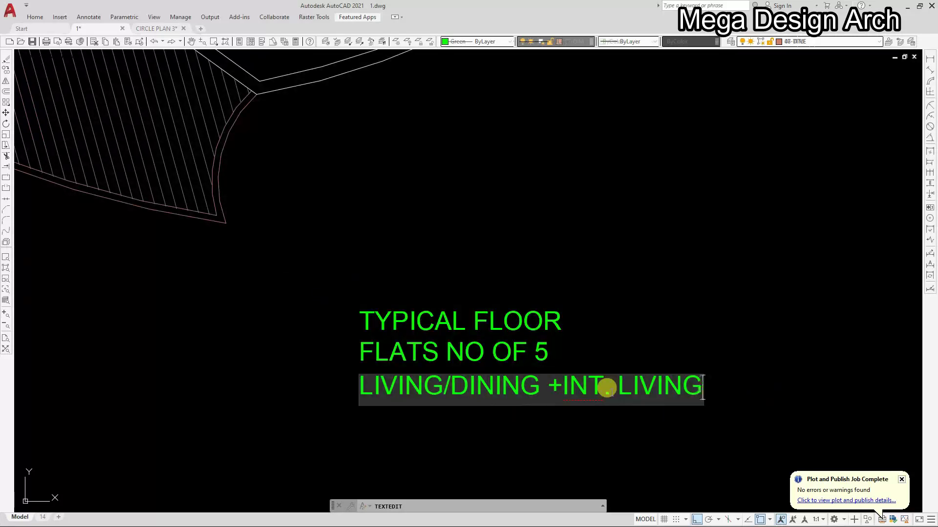
scroll(712, 391, "up", 2)
type("+KI")
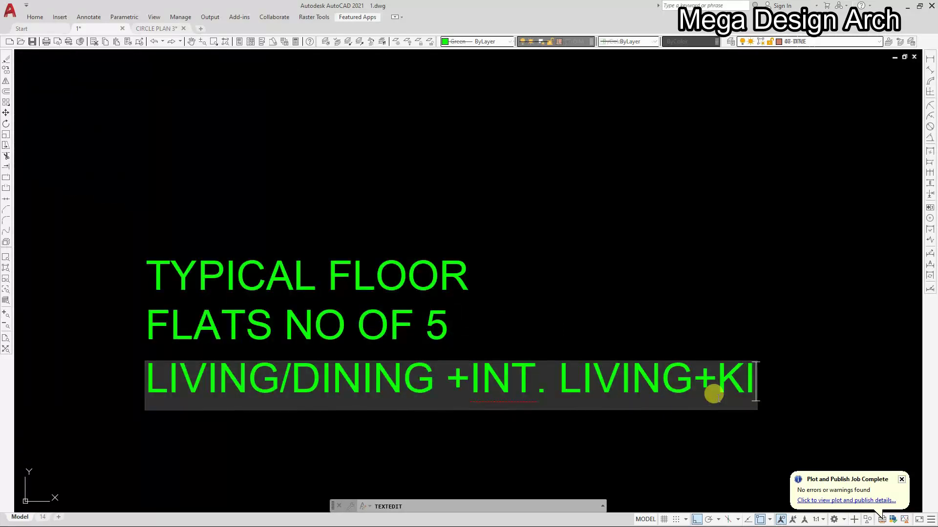
type("T")
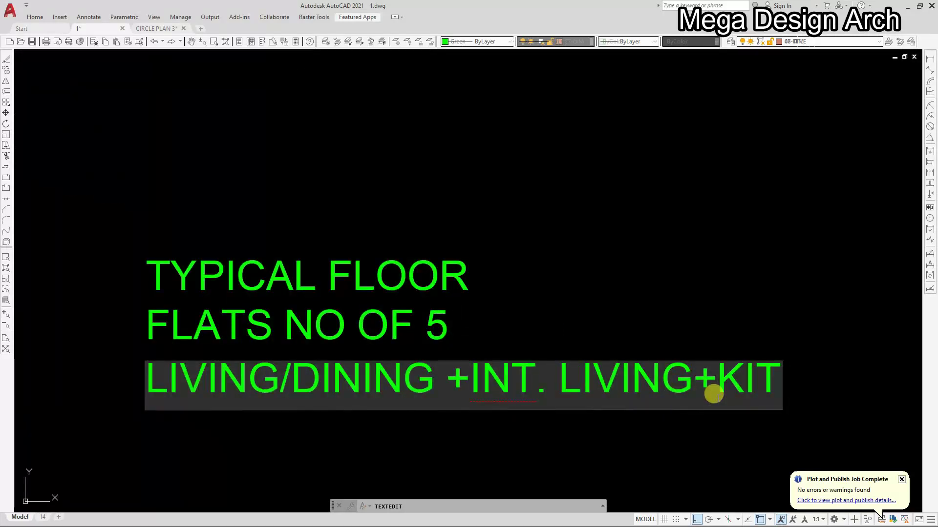
type("_")
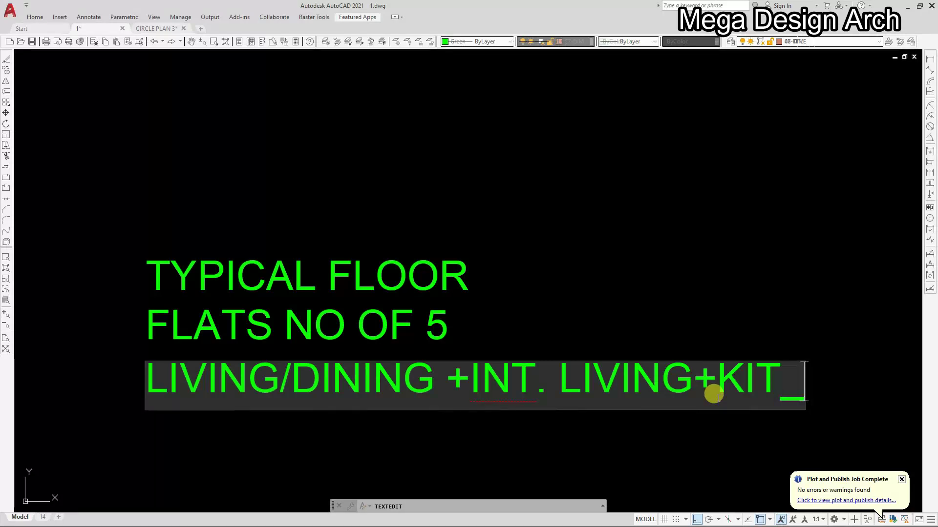
key("BackSpace")
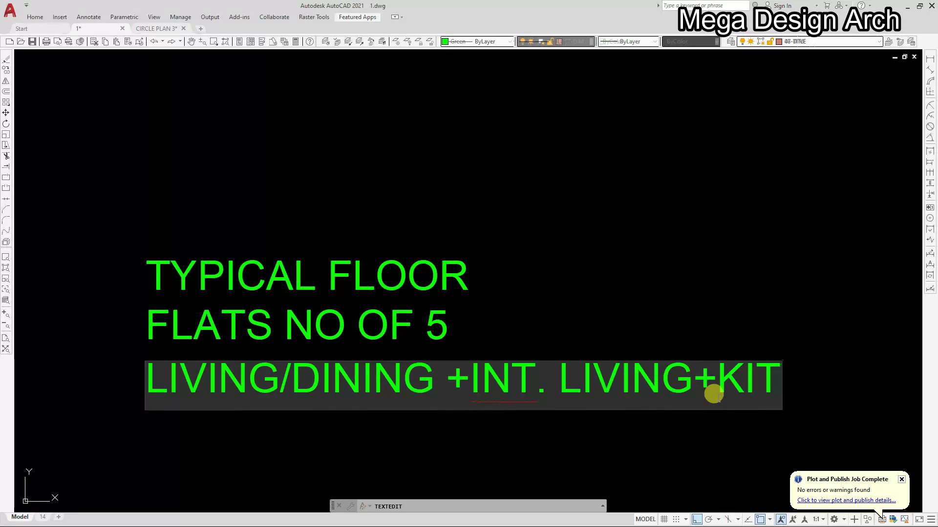
type("+")
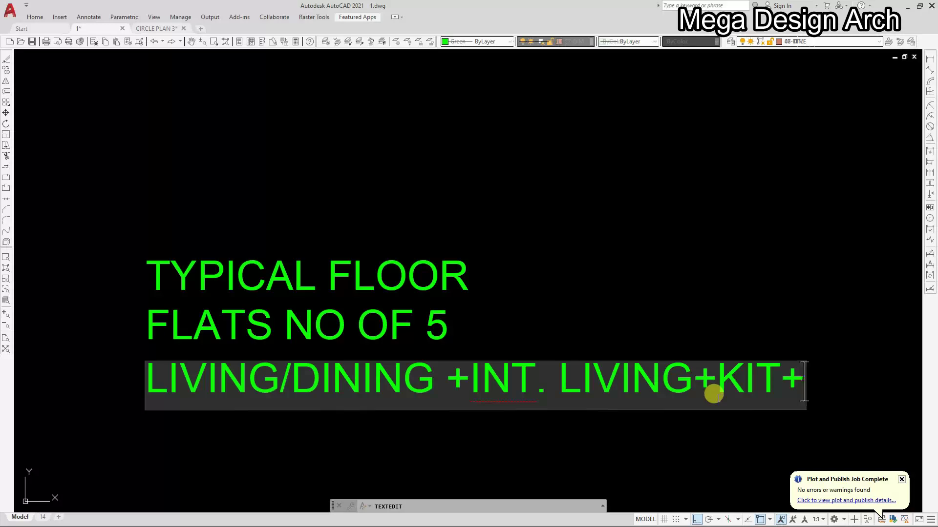
scroll(713, 394, "down", 3)
scroll(714, 400, "up", 3)
type("S")
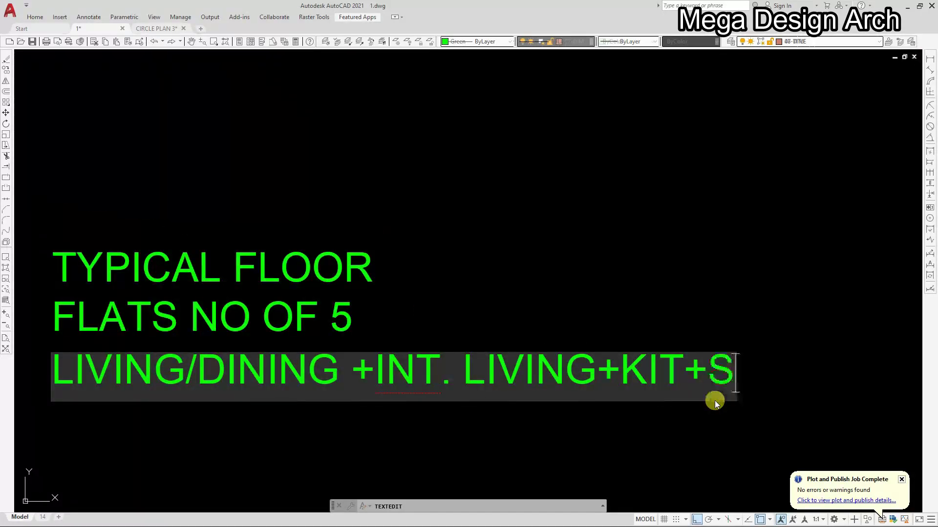
type("TORE")
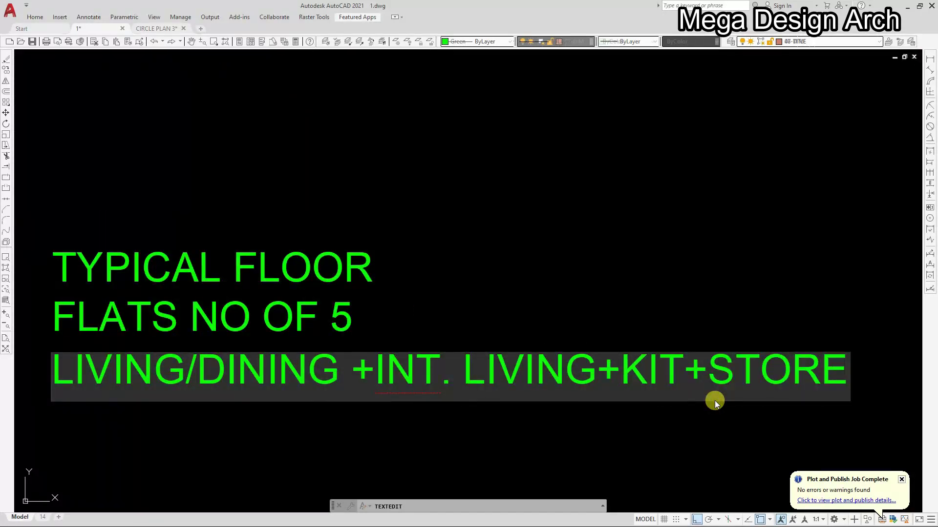
type("+")
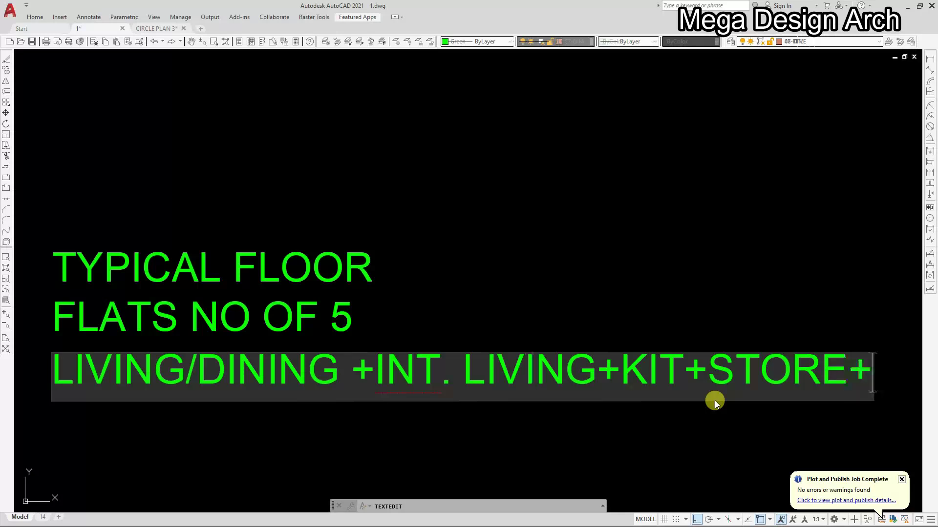
type("2")
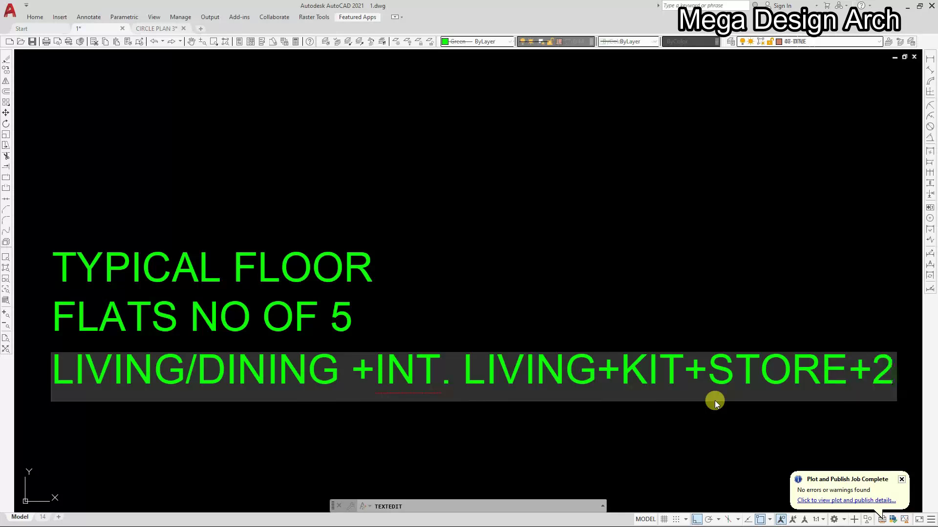
type("DRR")
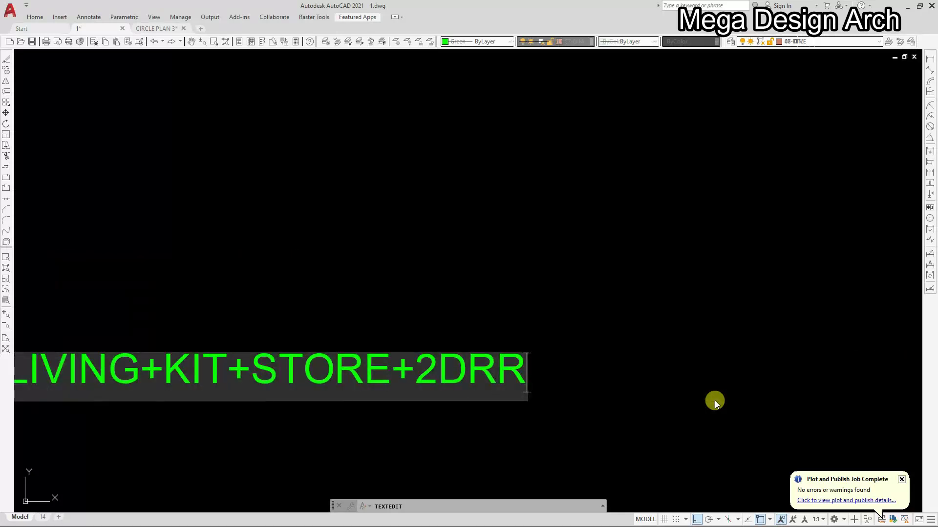
type("OOM")
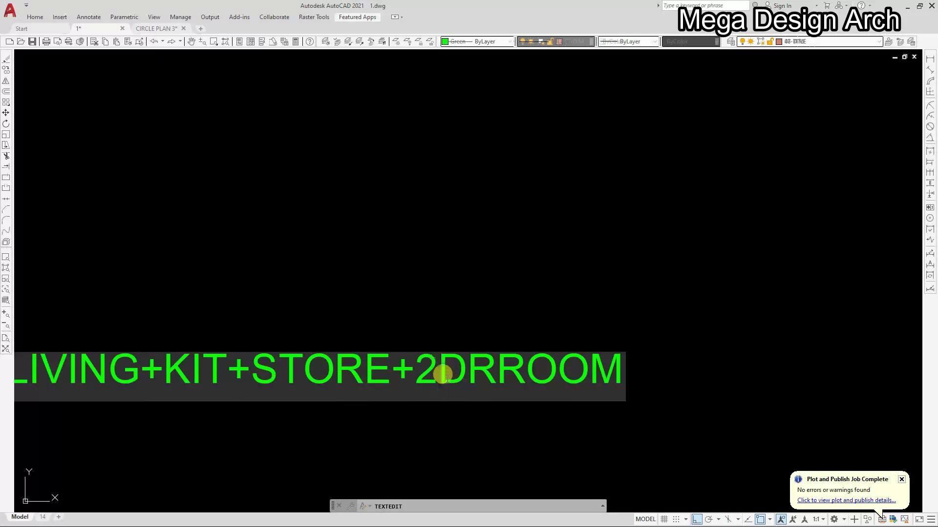
left_click(443, 374)
type("BE")
left_click_drag(522, 374, 538, 379)
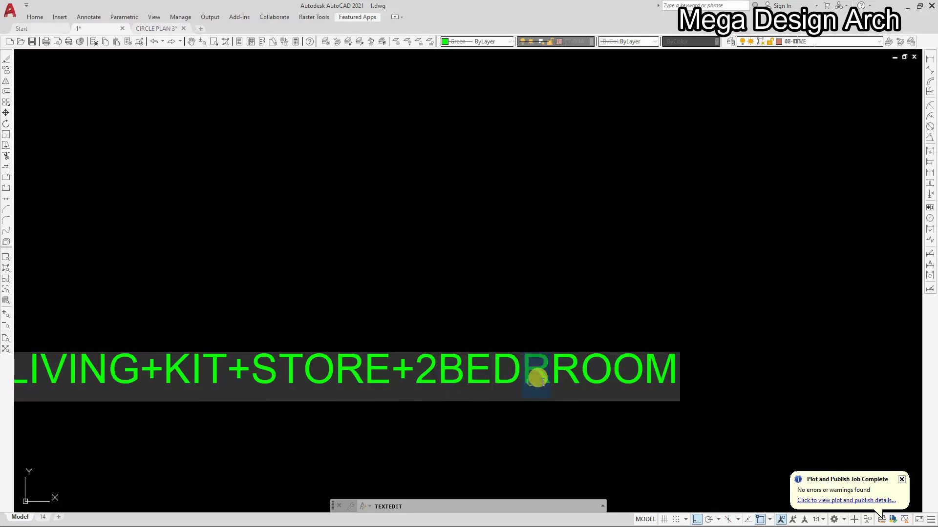
key("Delete")
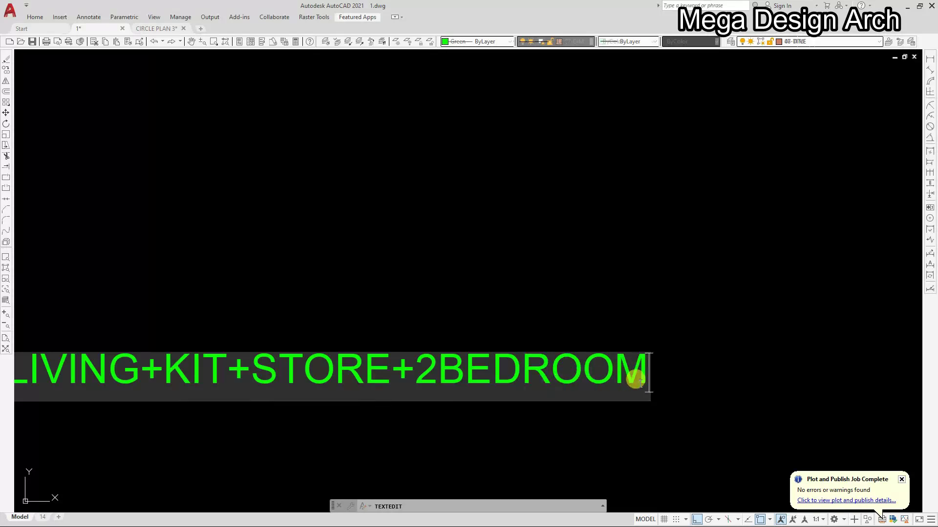
- Finish the line with WITH ATTACHED+1 SEPERATE BATH, correcting the mistyped SEPAREAT
type("WI")
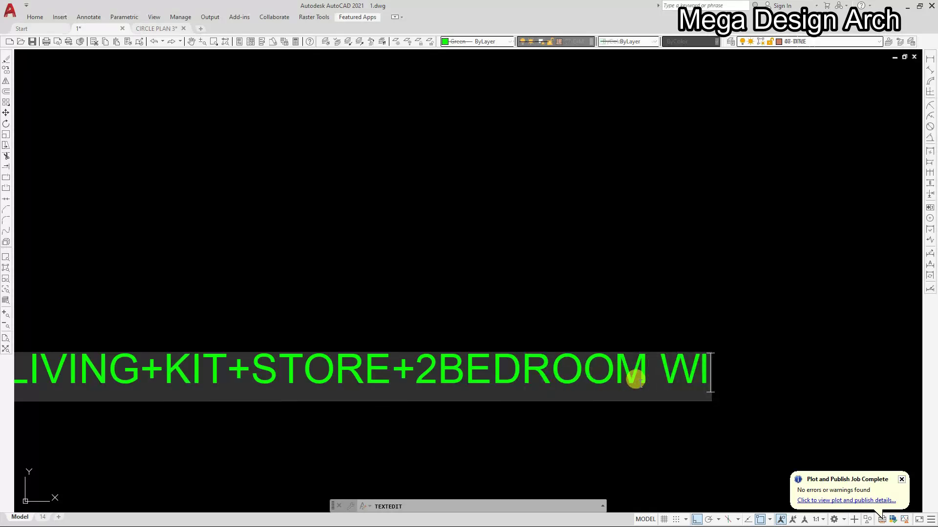
type("TH")
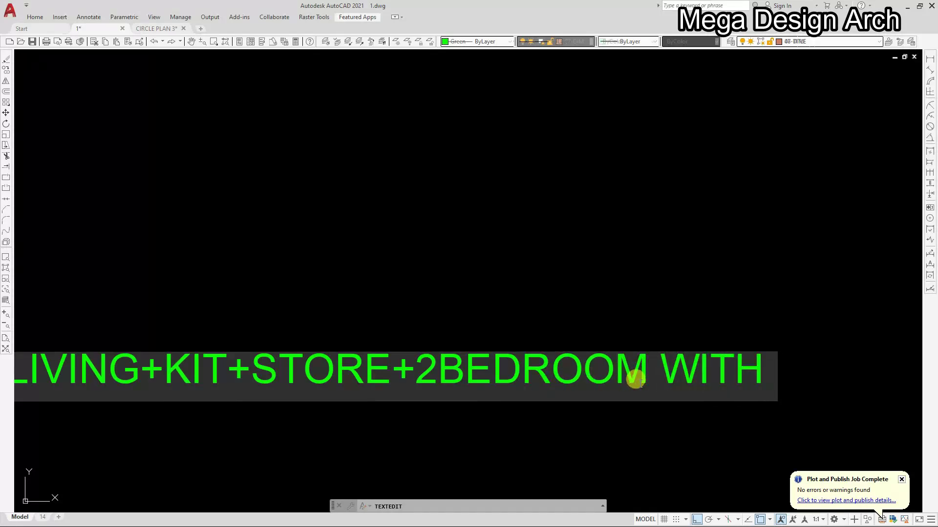
type(" ATT")
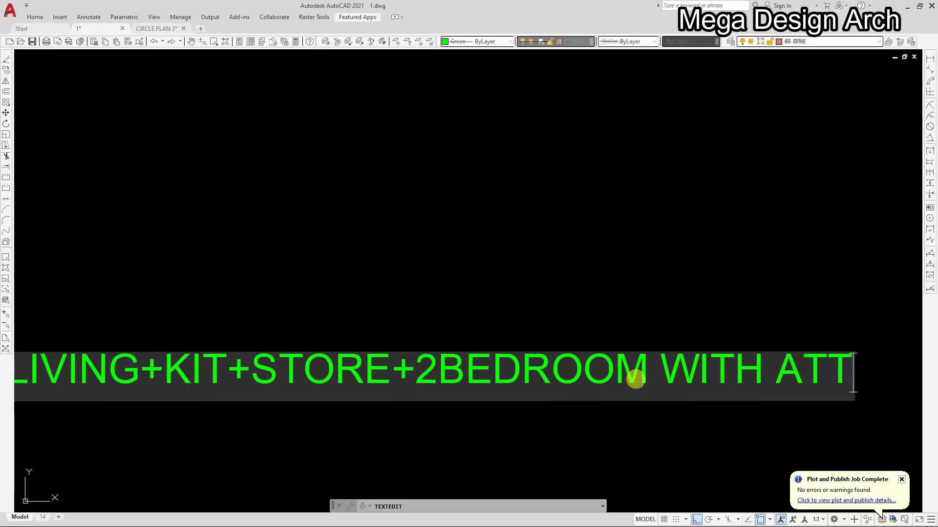
type("ACHED")
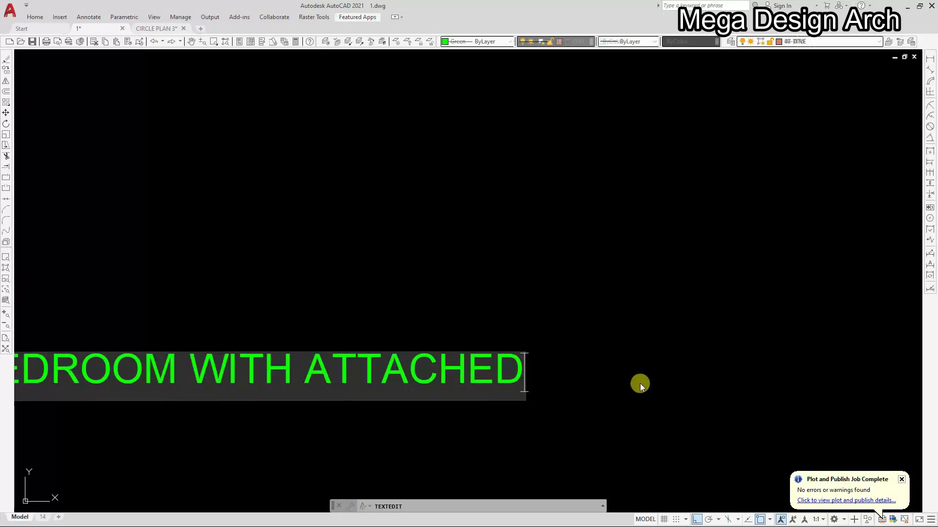
scroll(640, 382, "down", 5)
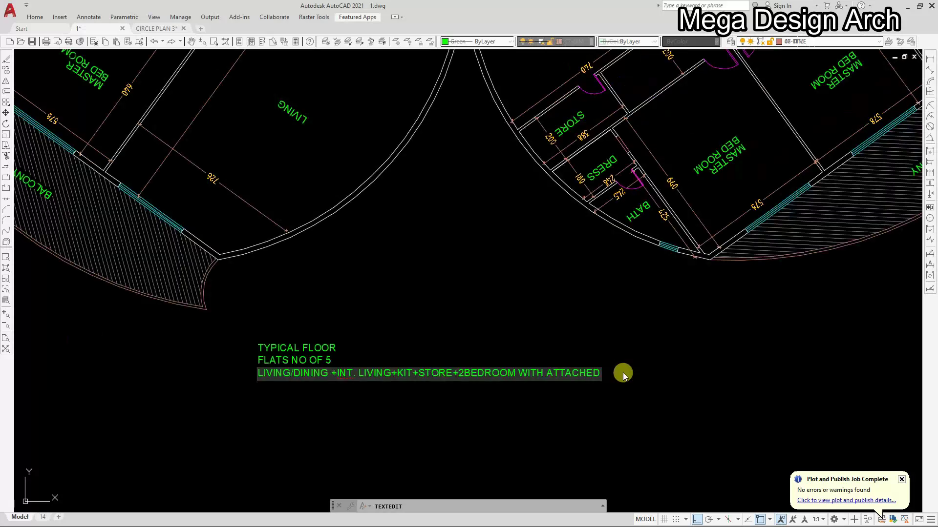
scroll(605, 385, "up", 2)
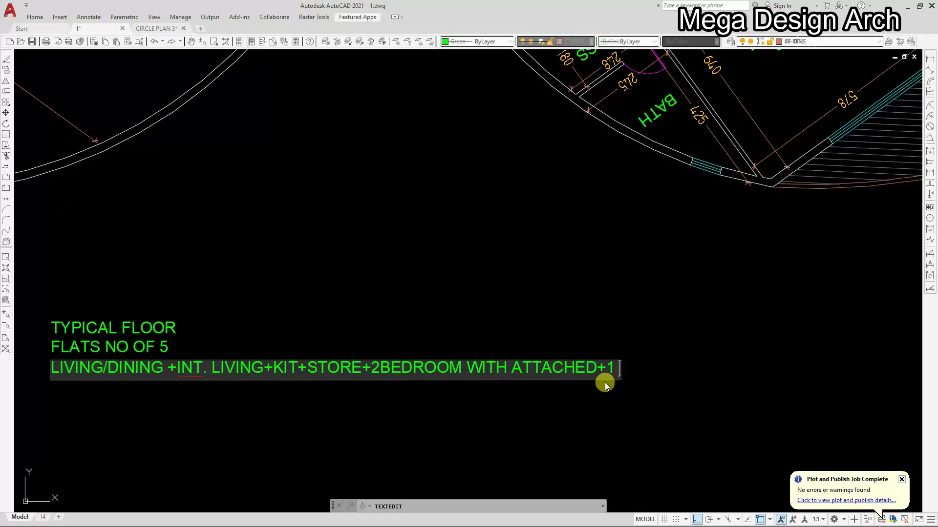
type("SE")
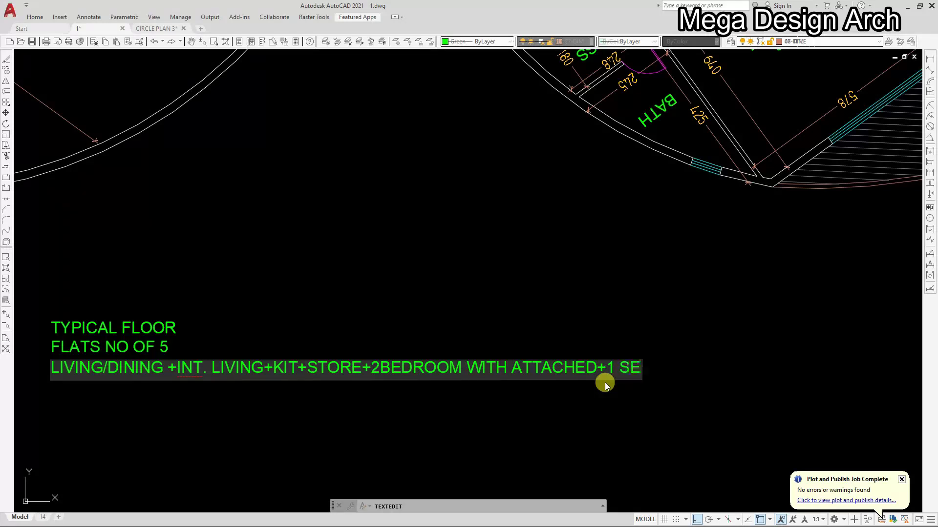
type("PAREAT")
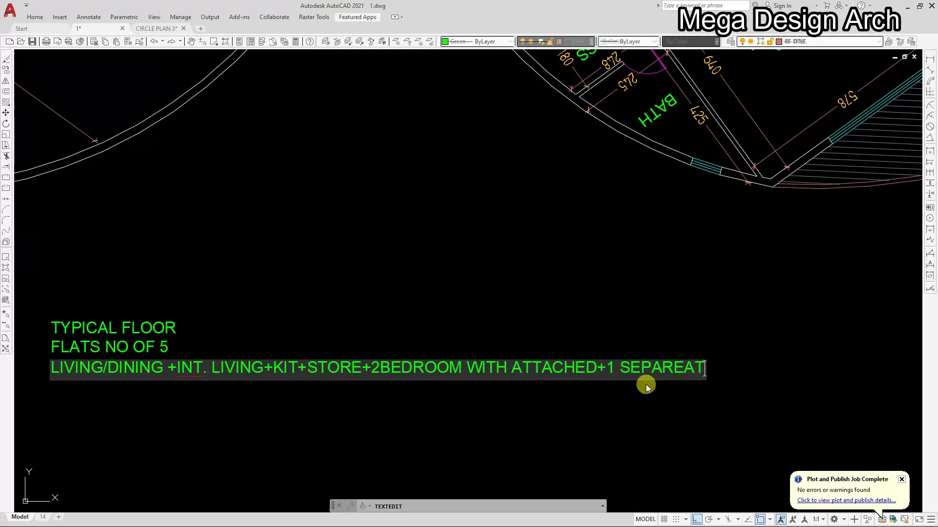
scroll(683, 386, "up", 3)
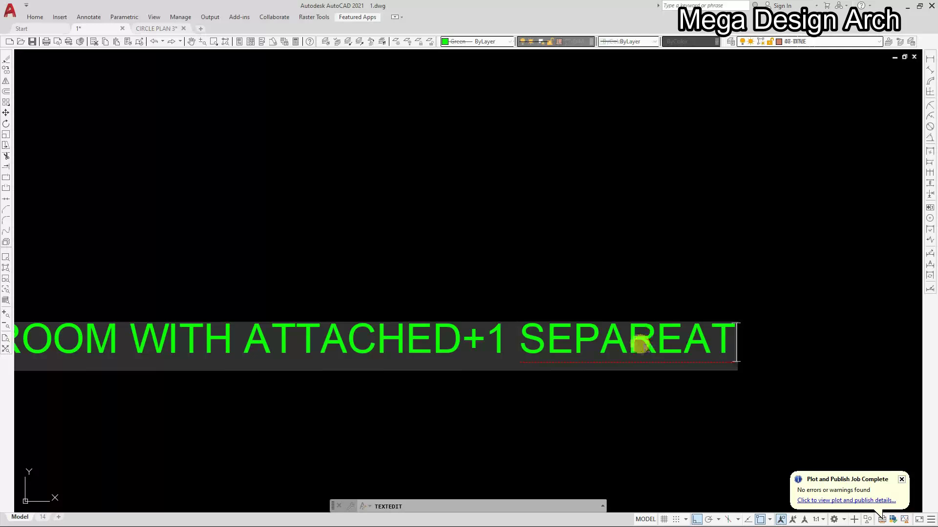
left_click_drag(636, 344, 605, 346)
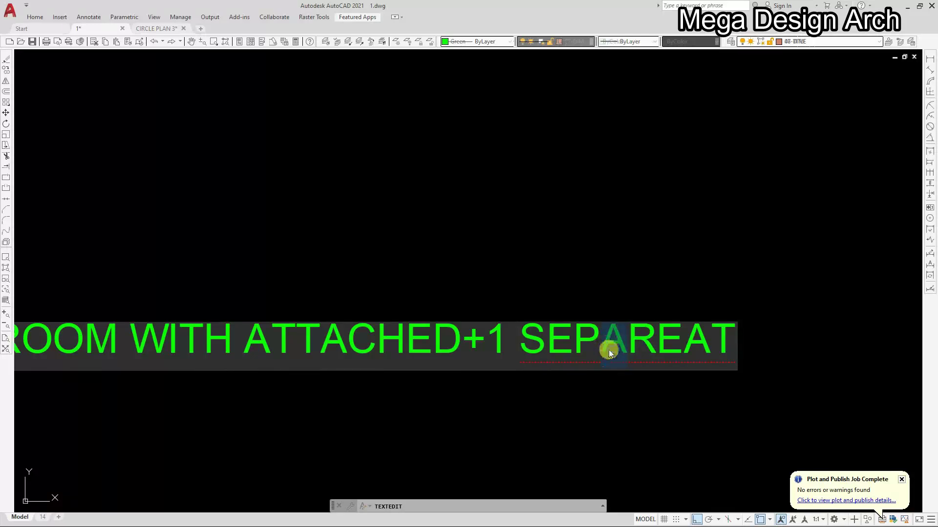
type("W")
key("BackSpace")
key("BackSpace")
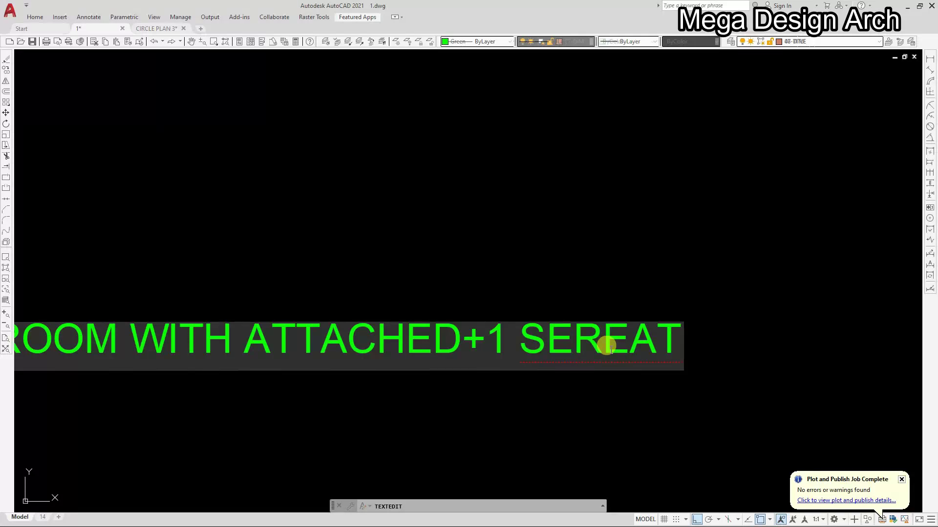
type("PE")
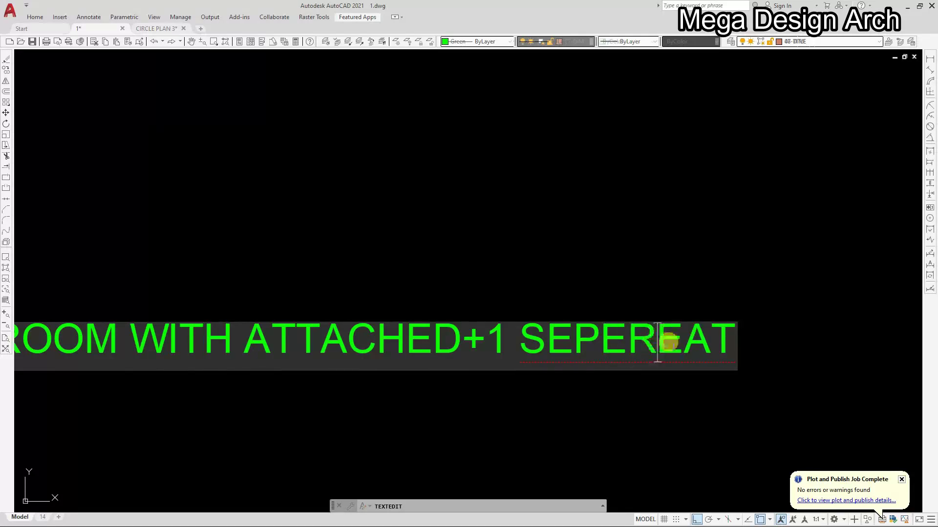
key("Delete")
left_click(695, 344)
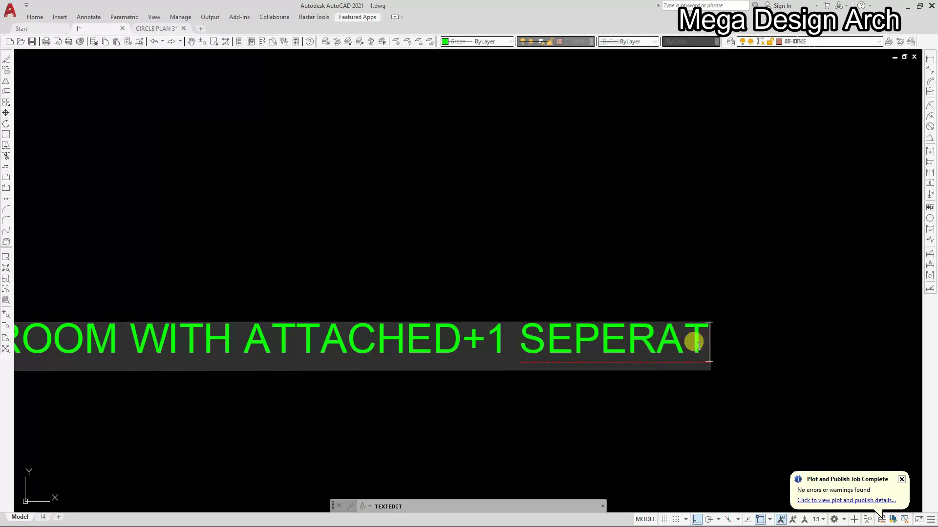
type("E ")
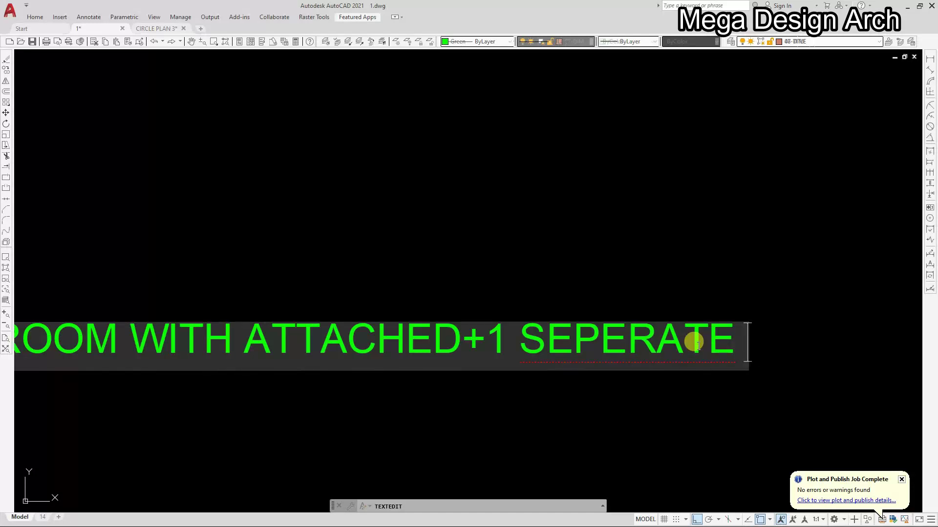
type("BATH")
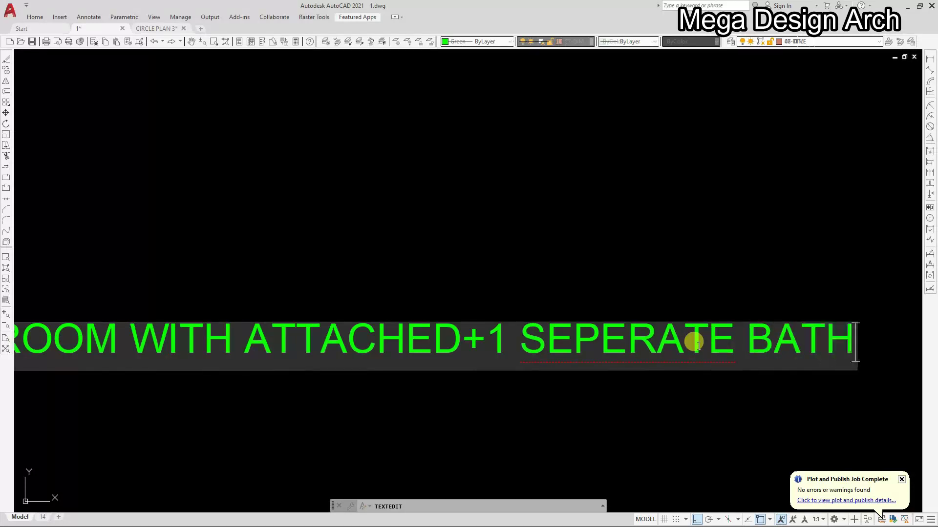
left_click(603, 309)
- Spell-check the title, ignoring INT and correcting SEPERATE to SEPARATE
scroll(620, 330, "down", 6)
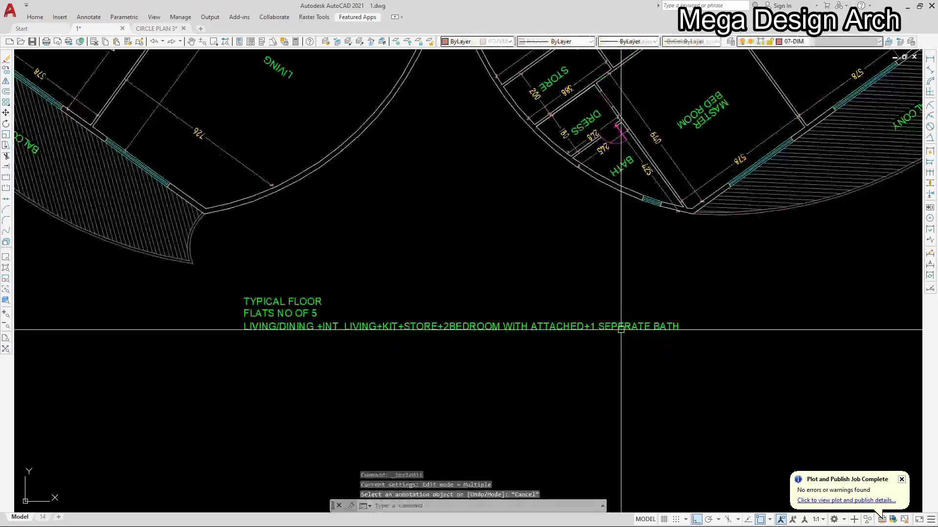
key("Escape")
type("SP")
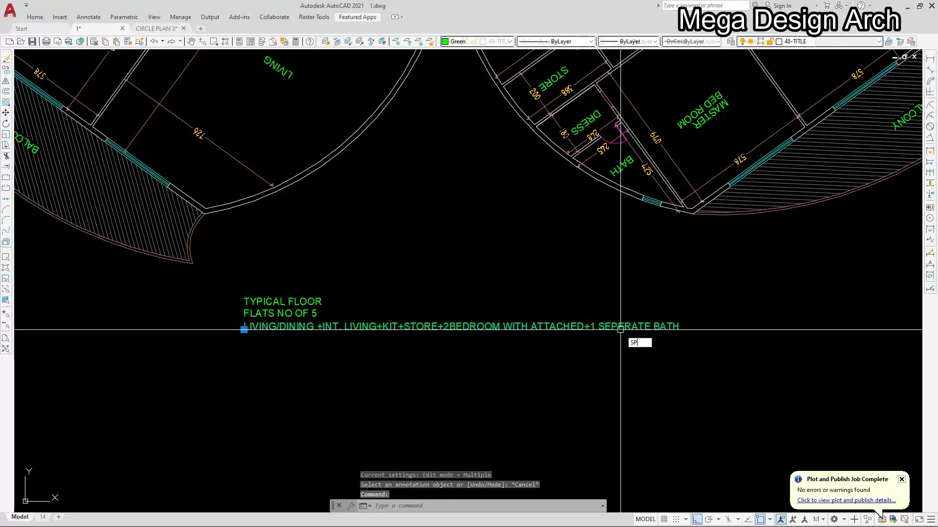
type("ELL")
key("Return")
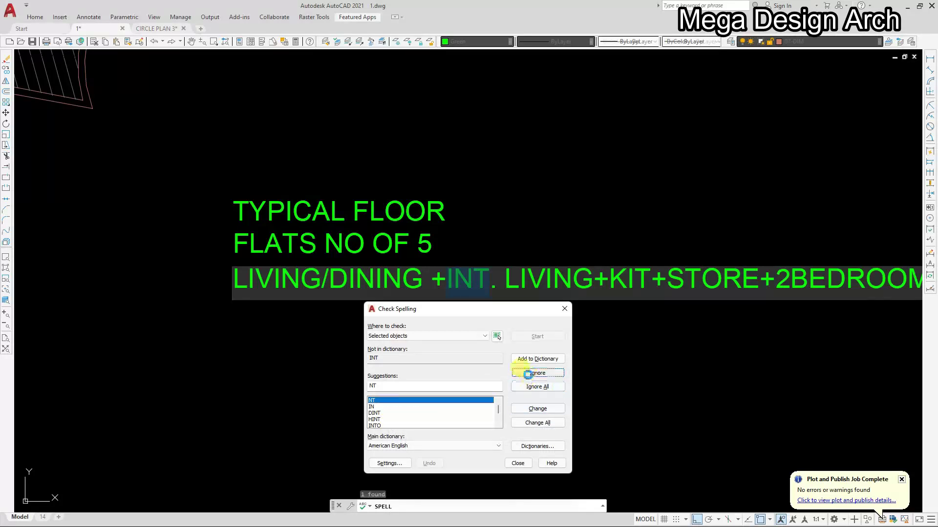
left_click(537, 374)
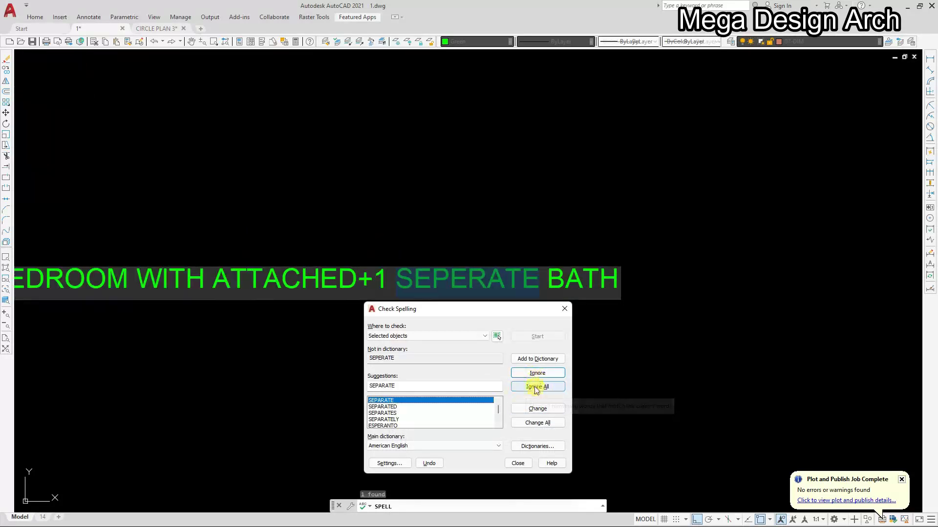
left_click(536, 409)
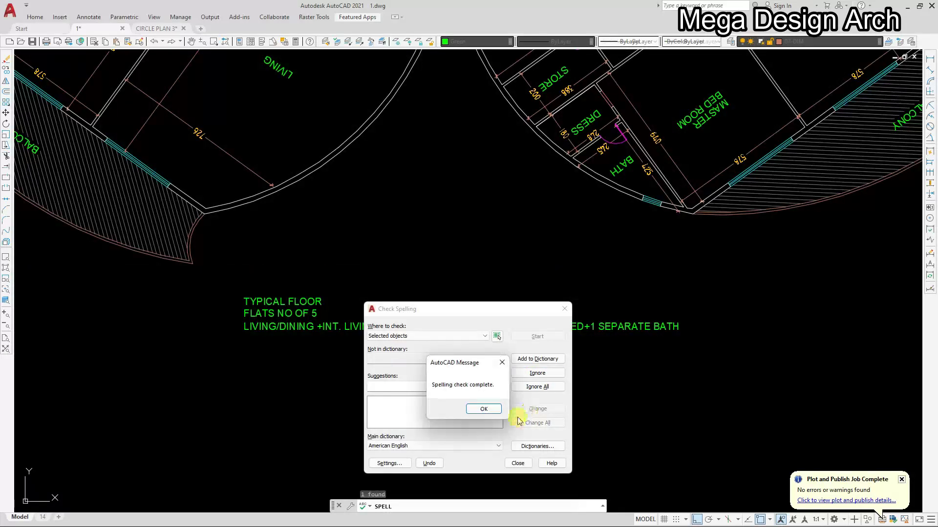
left_click(485, 410)
left_click(518, 464)
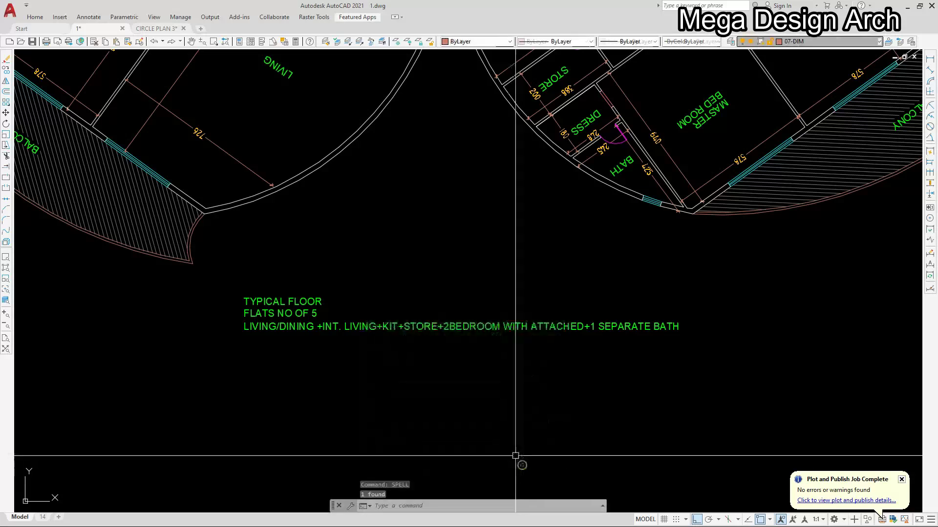
- Convert the LIVING/DINING line to multiline text and narrow its width to wrap
left_click(389, 324)
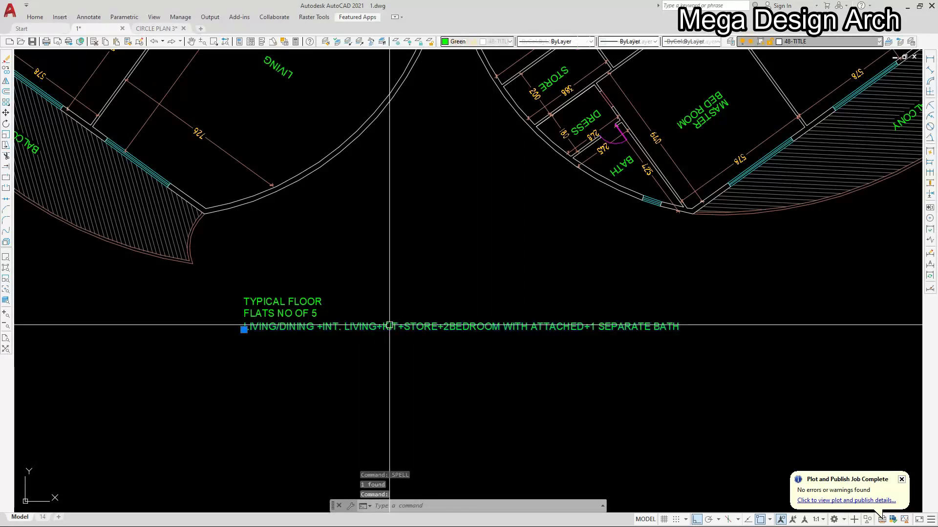
type("T2M")
key("Return")
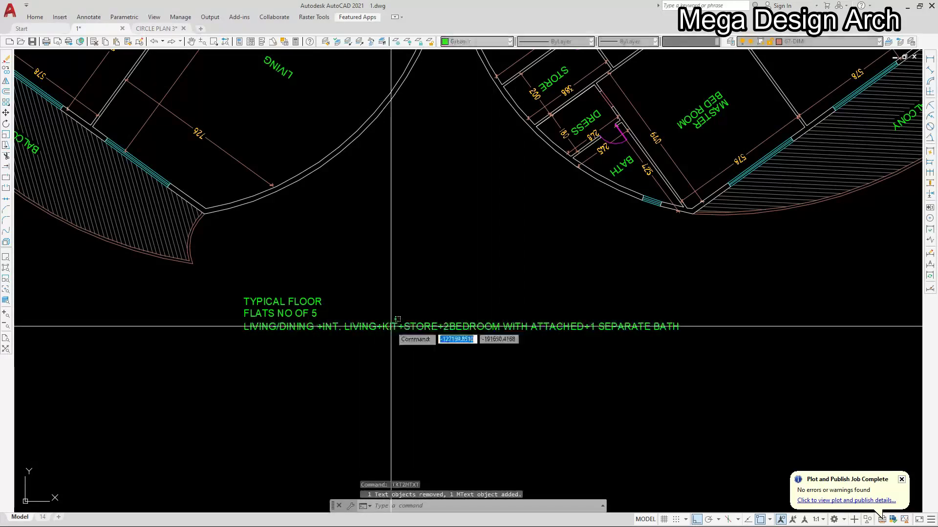
double_click(389, 325)
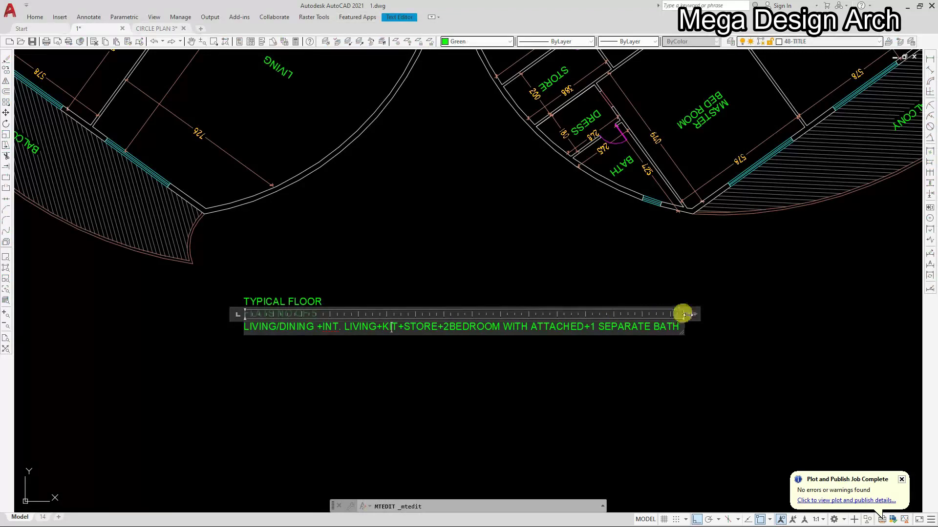
left_click_drag(680, 315, 388, 315)
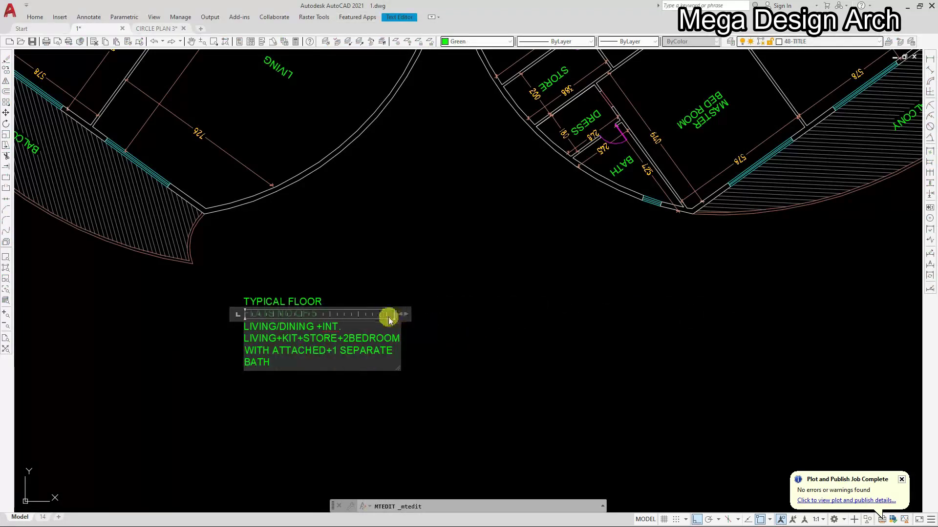
key("Escape")
- Place a 376 aligned dimension across the hatched lobby ring beside the core
scroll(413, 387, "down", 8)
scroll(413, 386, "up", 3)
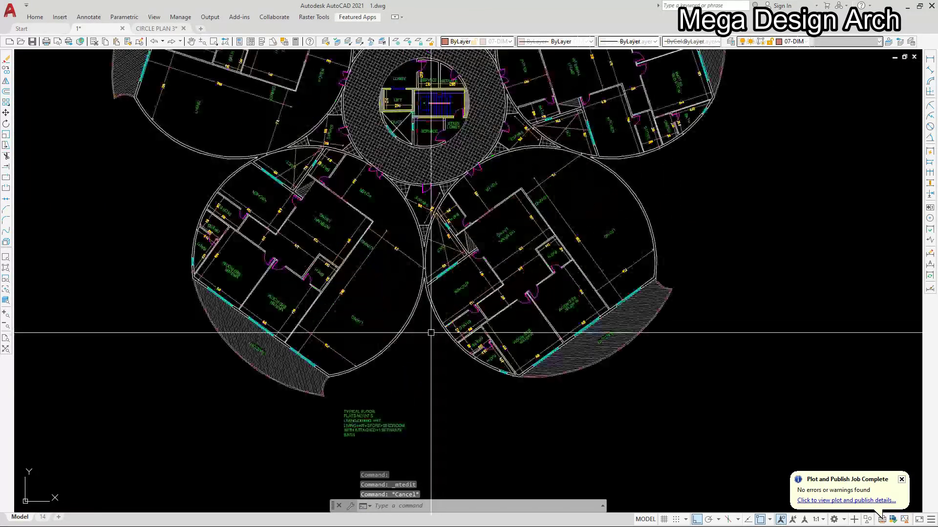
scroll(429, 330, "down", 3)
scroll(418, 392, "up", 7)
scroll(440, 272, "down", 5)
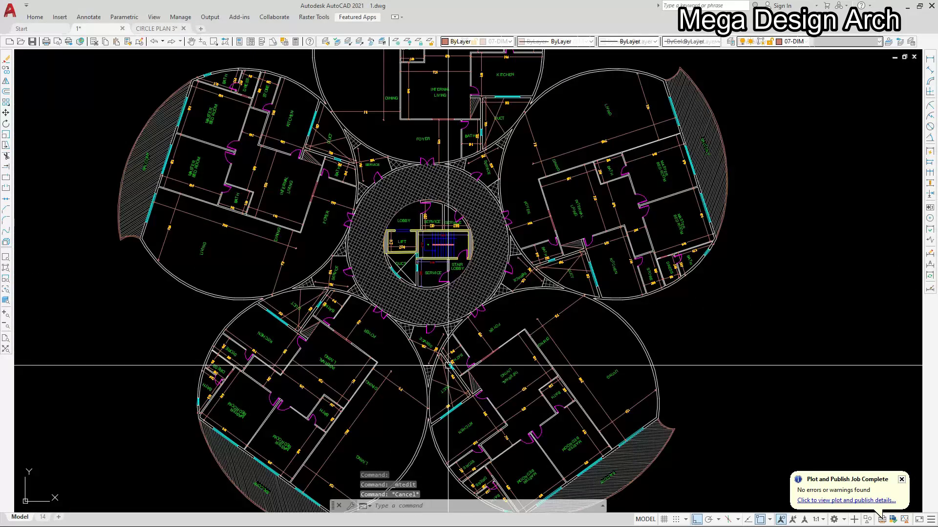
scroll(448, 366, "down", 2)
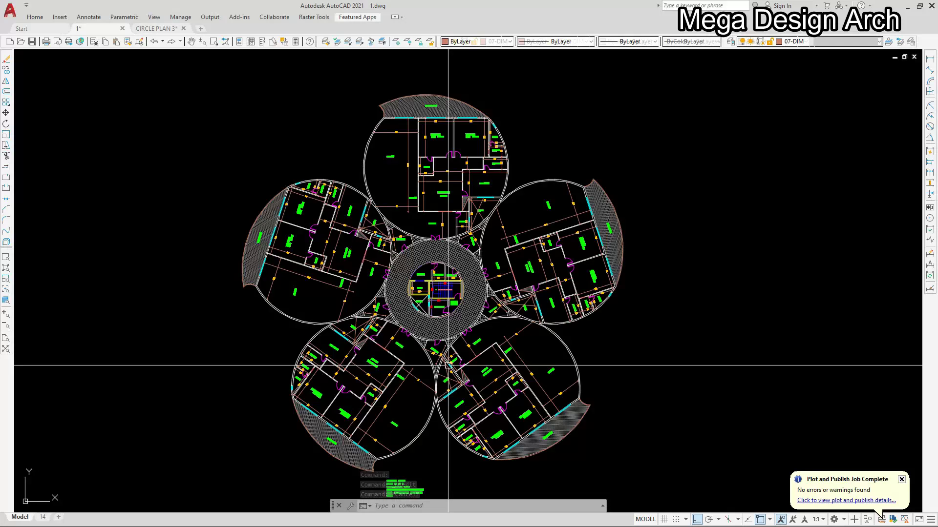
left_click(929, 72)
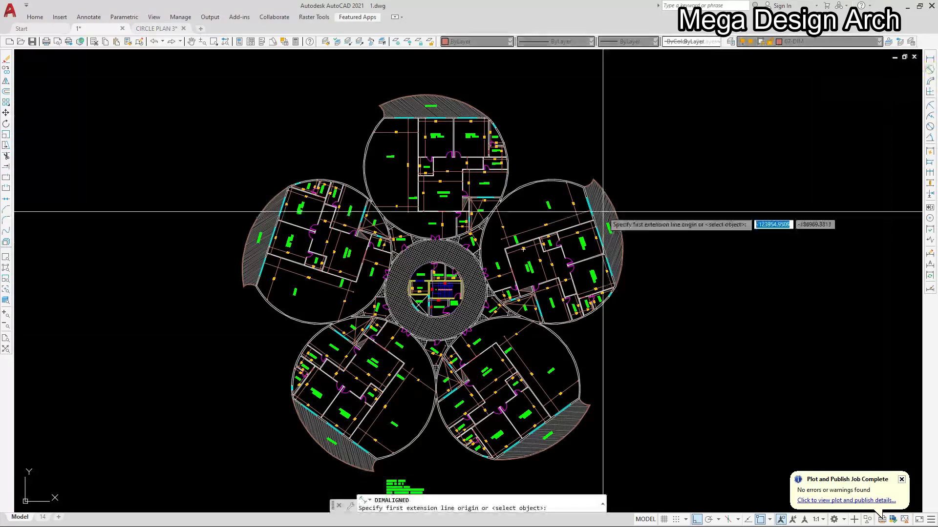
scroll(429, 272, "up", 10)
left_click(480, 292)
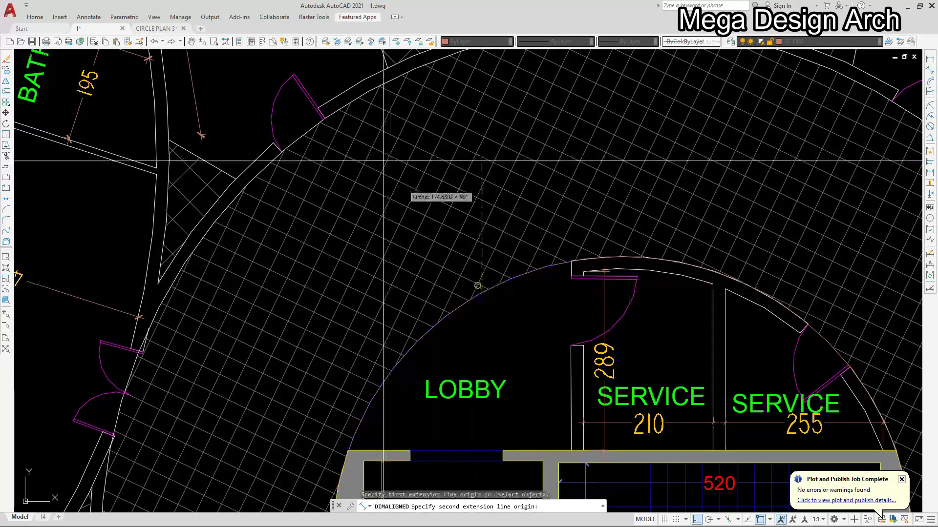
left_click(339, 110)
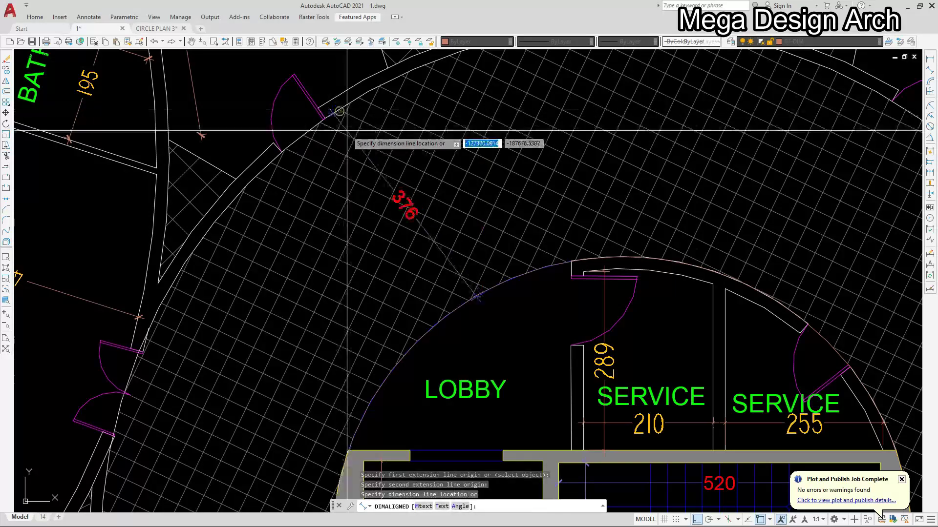
left_click(405, 208)
scroll(408, 208, "up", 8)
key("Escape")
scroll(405, 209, "down", 8)
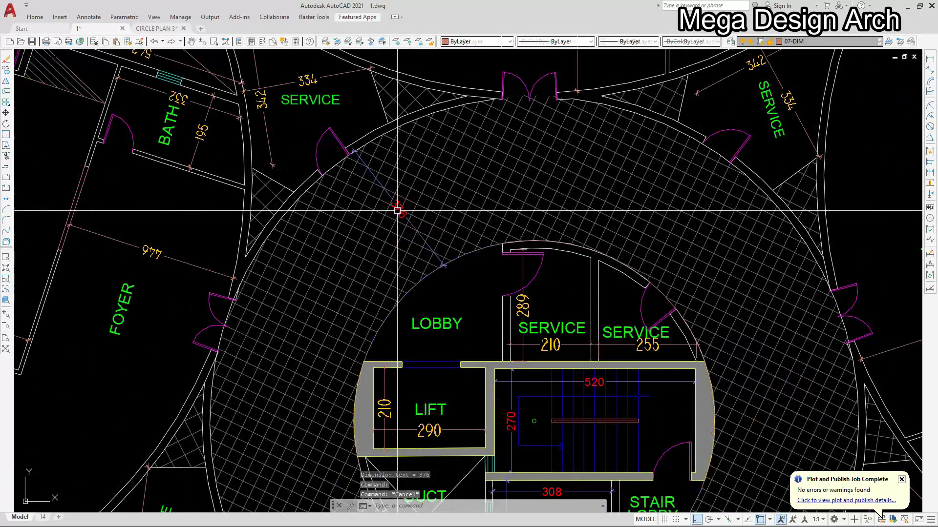
- Dimension two balcony depths beside the living rooms as 269 and 266
scroll(412, 223, "down", 6)
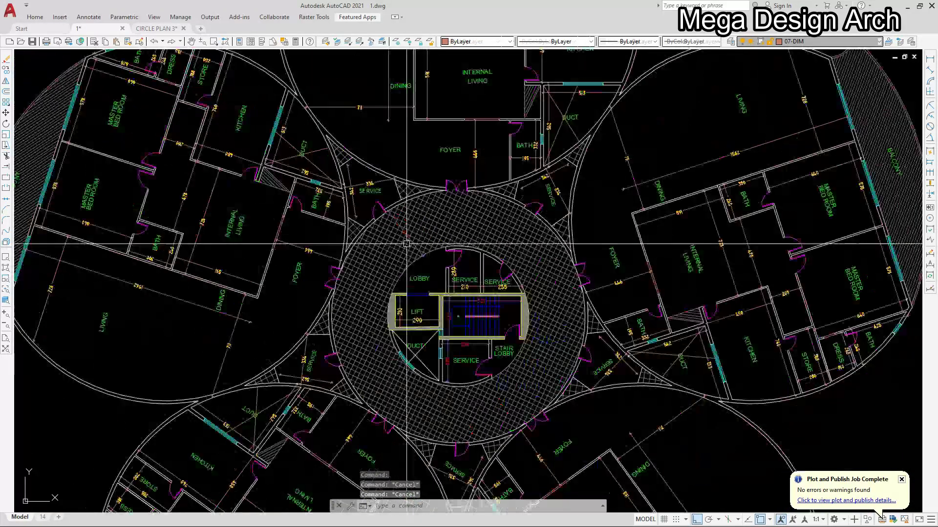
scroll(399, 208, "down", 3)
scroll(400, 207, "up", 2)
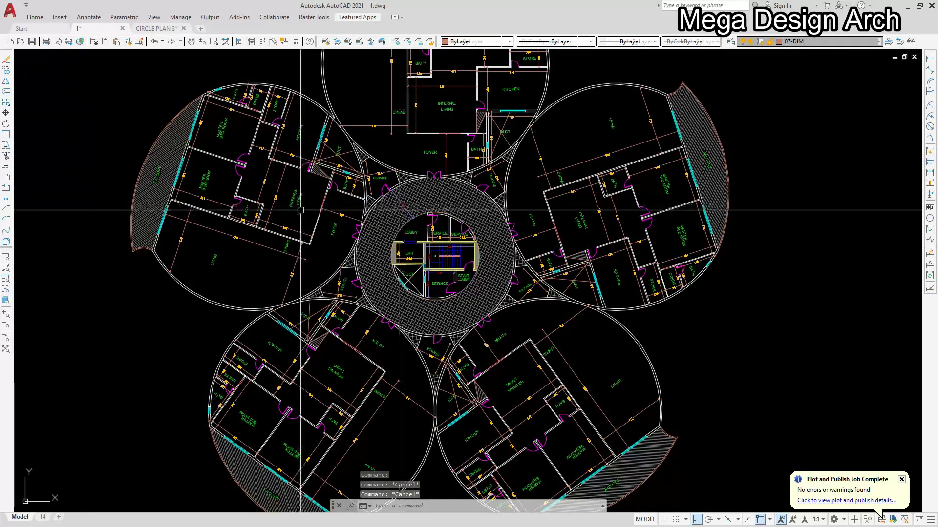
scroll(301, 210, "up", 6)
key("Return")
left_click(195, 226)
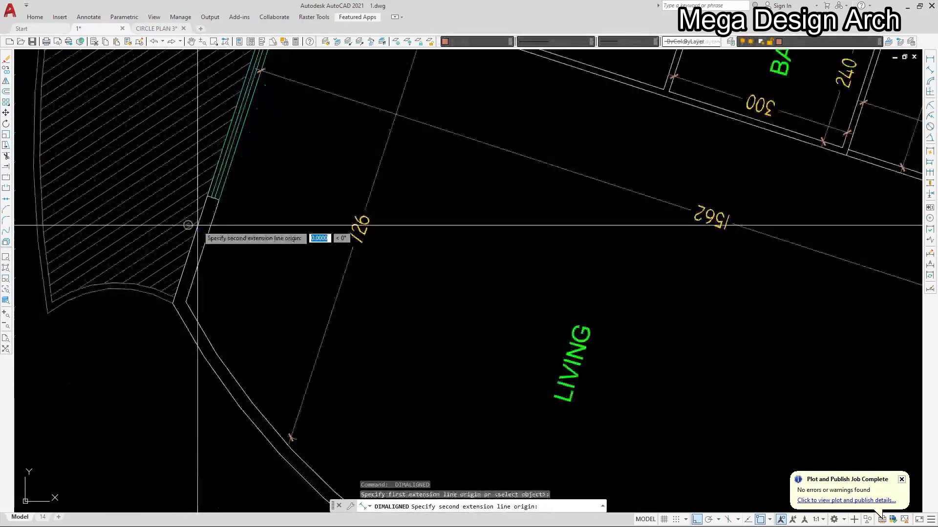
scroll(197, 226, "down", 3)
scroll(95, 216, "up", 4)
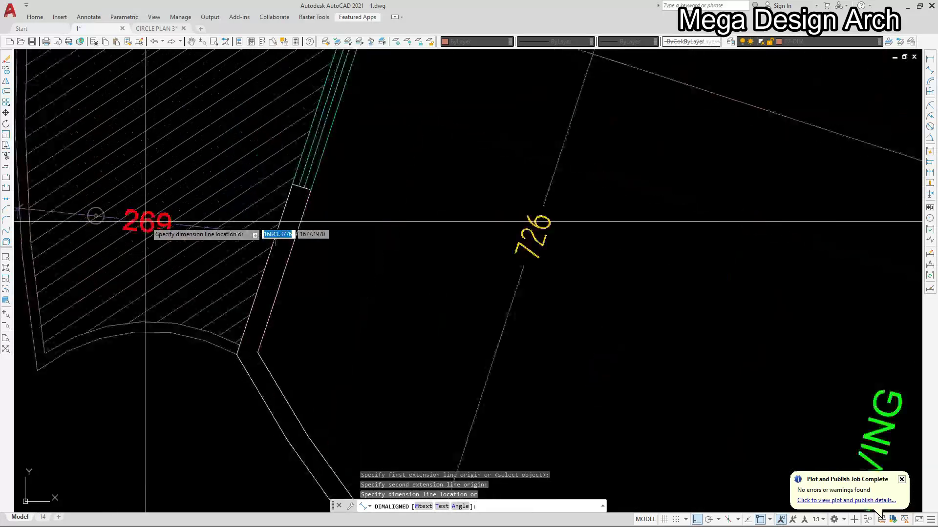
left_click(145, 262)
scroll(150, 253, "down", 5)
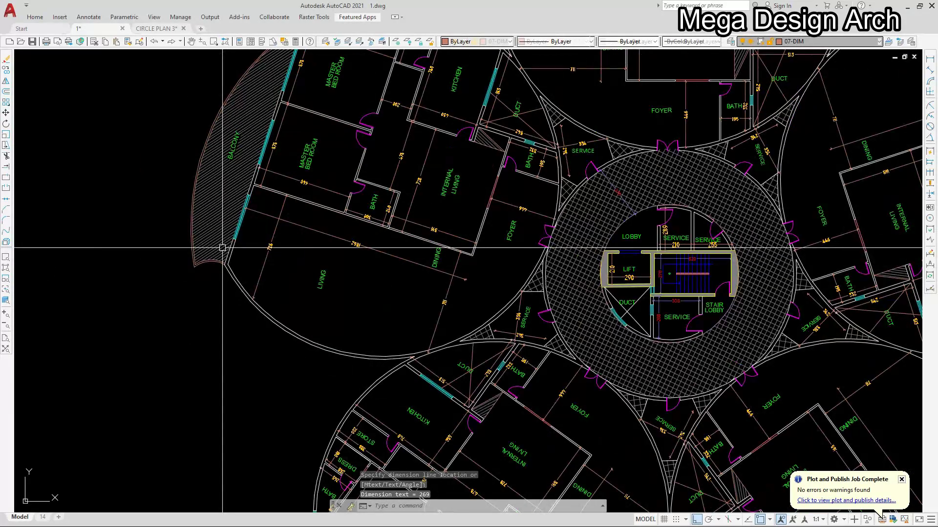
left_click(931, 71)
scroll(230, 253, "up", 5)
left_click(205, 223)
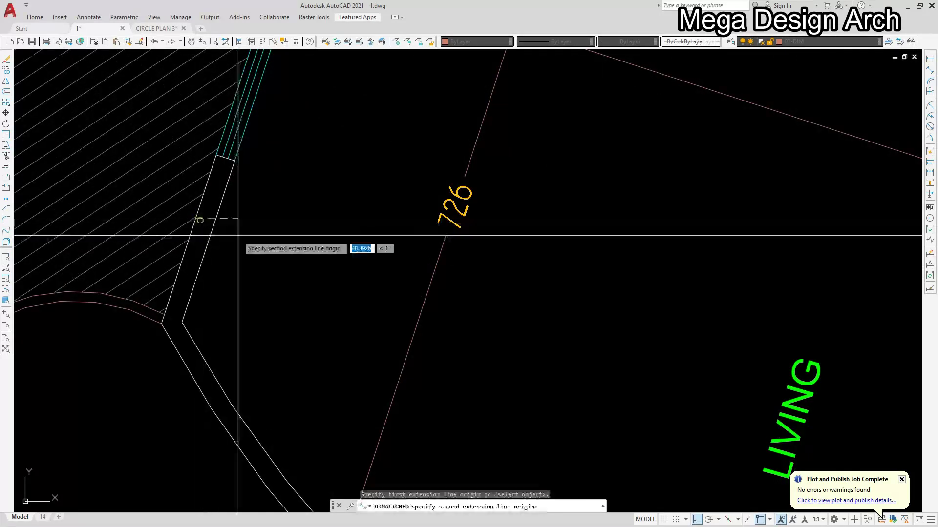
scroll(239, 235, "down", 3)
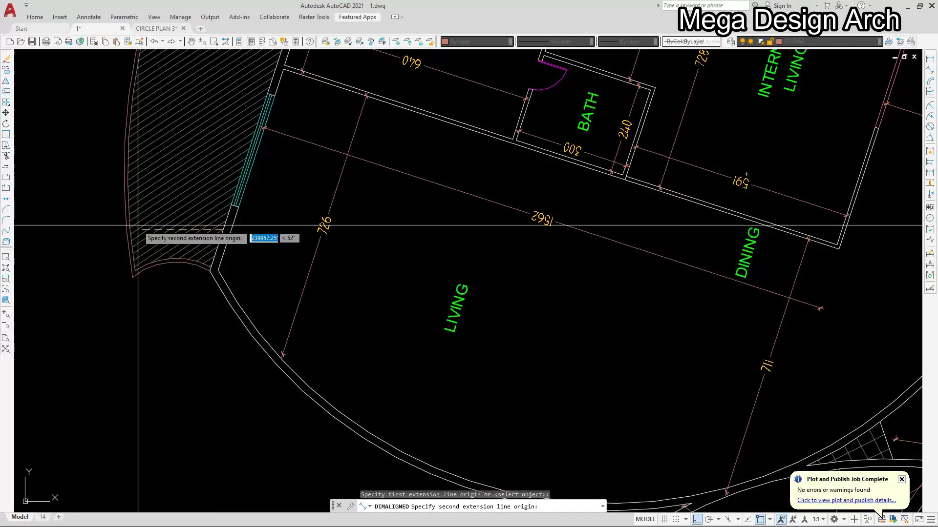
left_click(174, 220)
- Explode the polar array of flats into separate objects
scroll(212, 242, "down", 10)
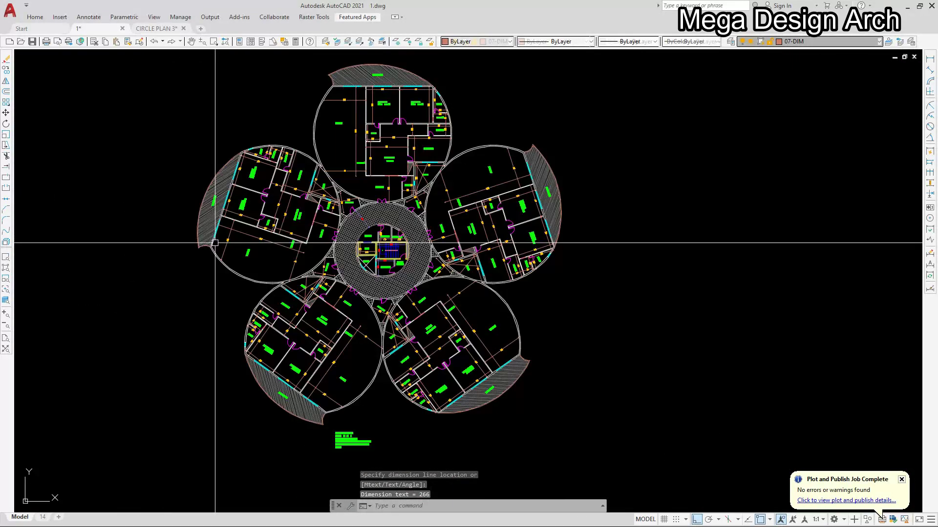
left_click(214, 243)
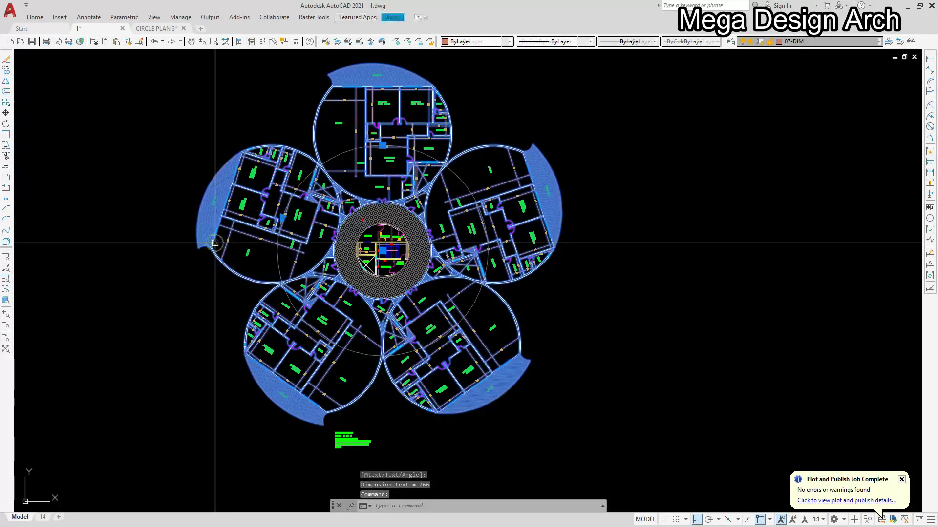
key("Return")
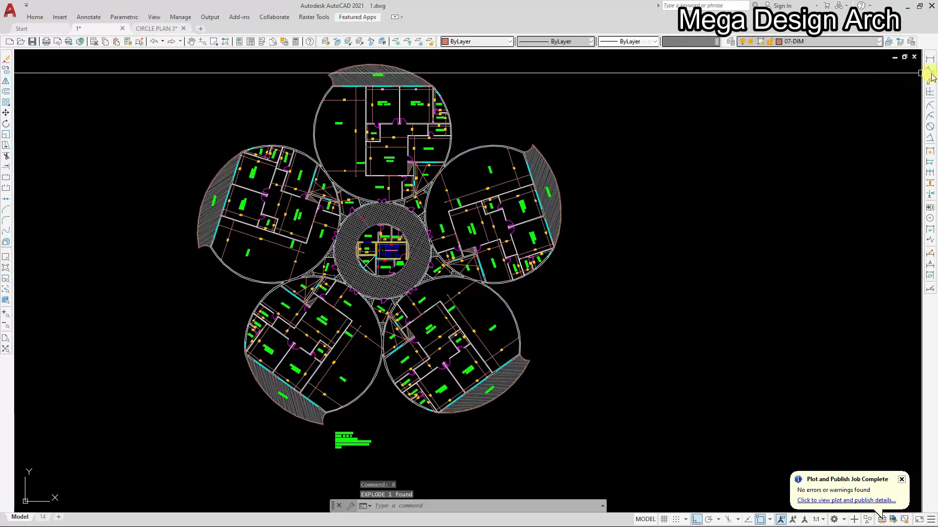
- Add a 261 aligned dimension across the balcony beside the living room
left_click(930, 72)
scroll(376, 254, "up", 10)
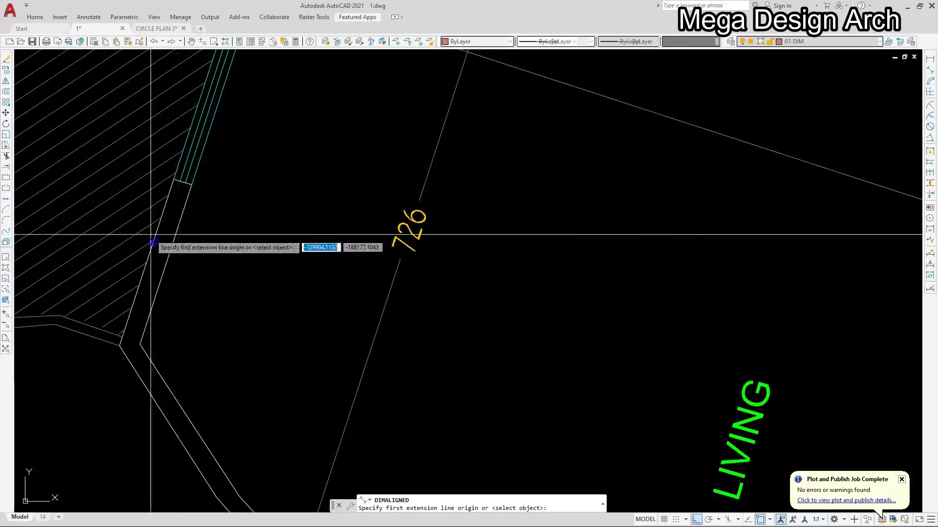
scroll(214, 244, "down", 5)
left_click(98, 236)
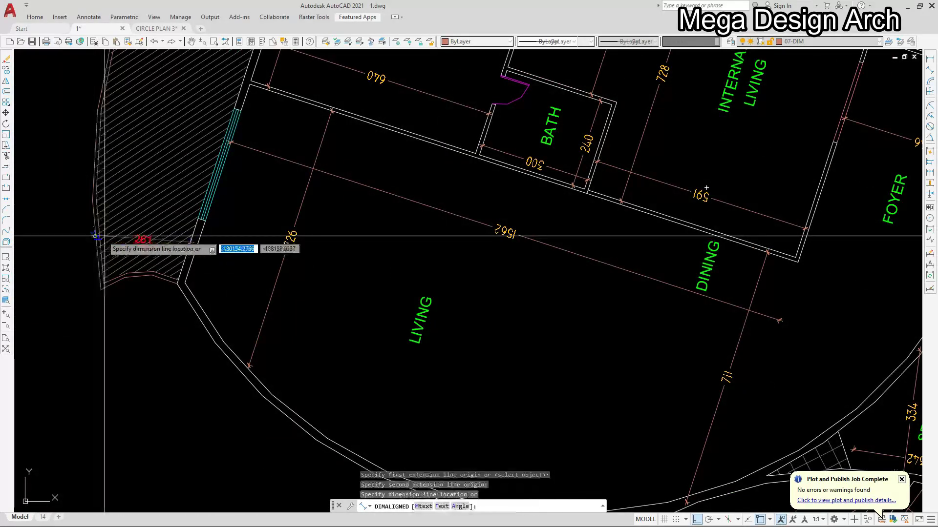
left_click(122, 237)
scroll(320, 252, "down", 10)
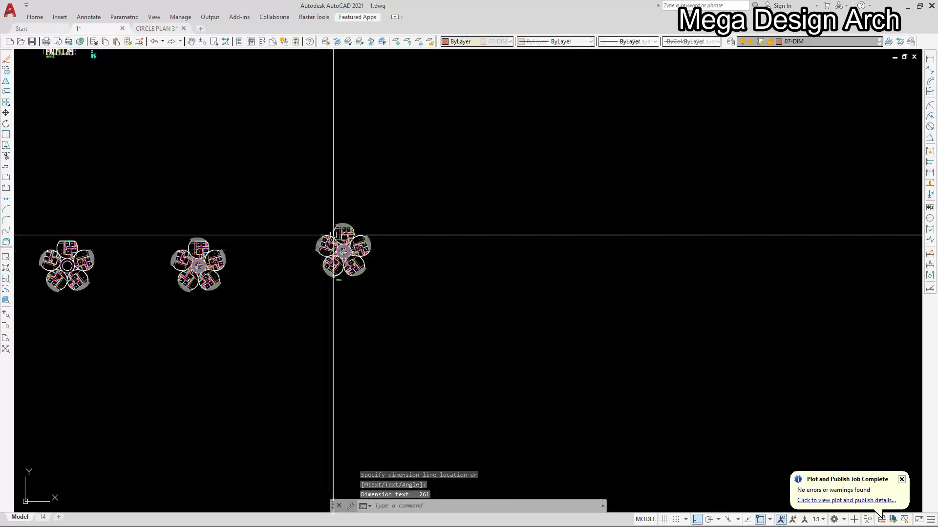
- Add aligned balcony depth dimensions of 285 and 267, measured from the wall to the balcony edge
scroll(334, 235, "up", 10)
key("Return")
left_click(208, 295)
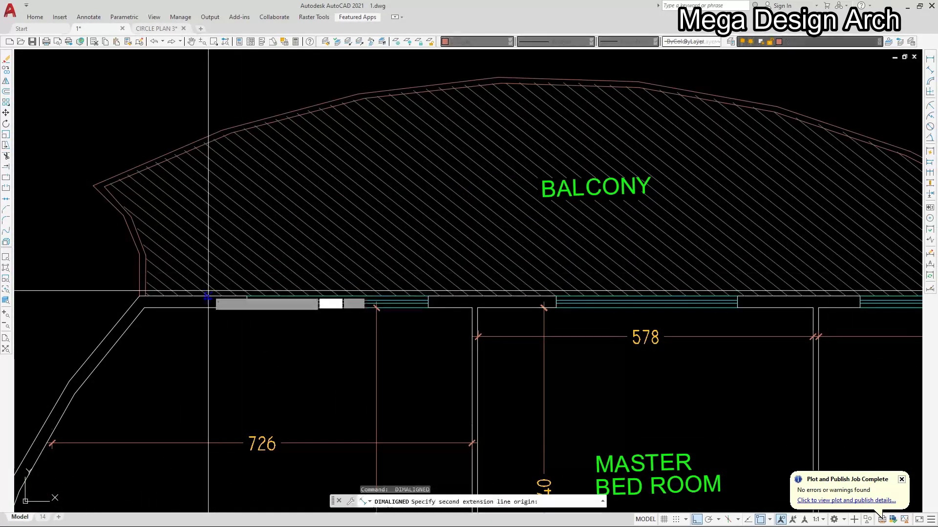
left_click(210, 136)
left_click(208, 169)
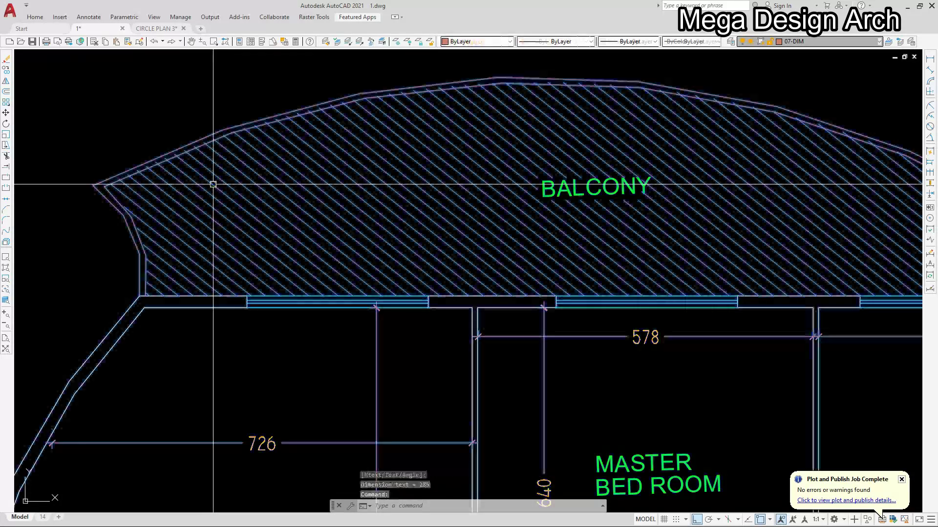
key("Return")
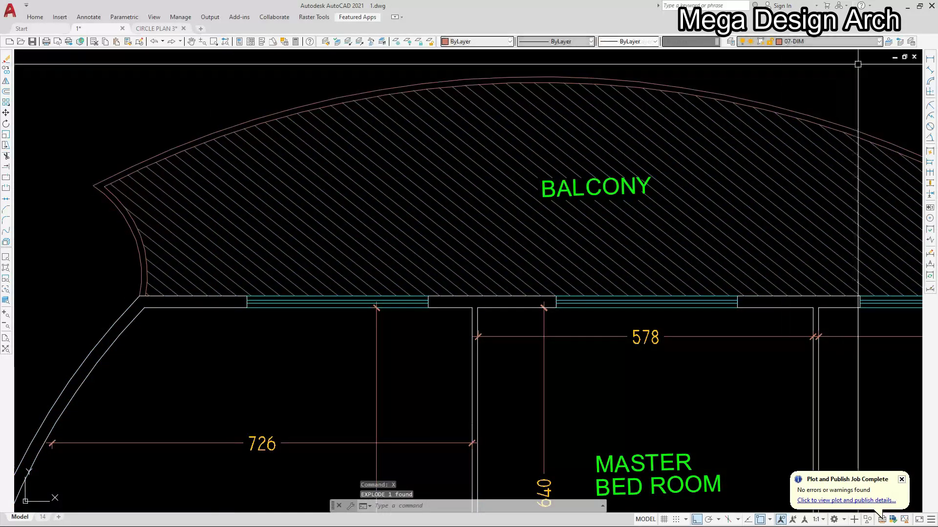
left_click(192, 307)
left_click(195, 142)
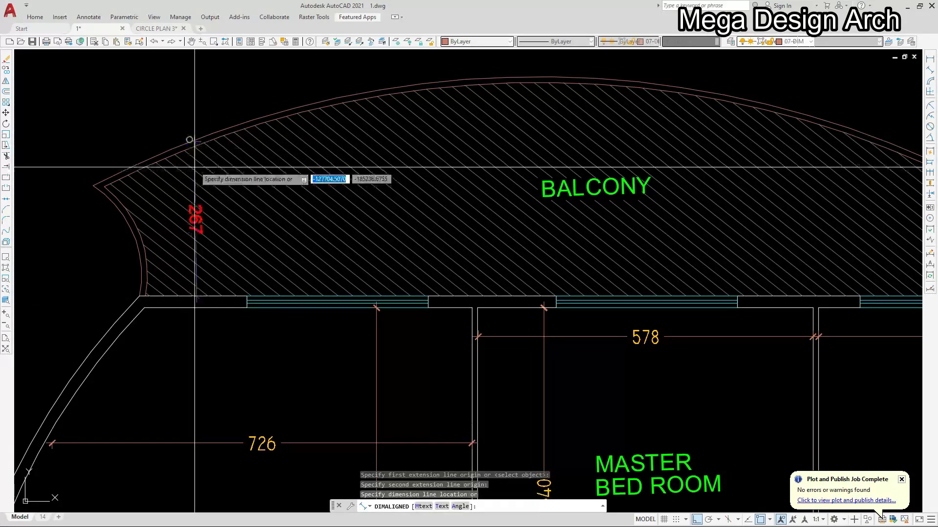
scroll(325, 208, "down", 4)
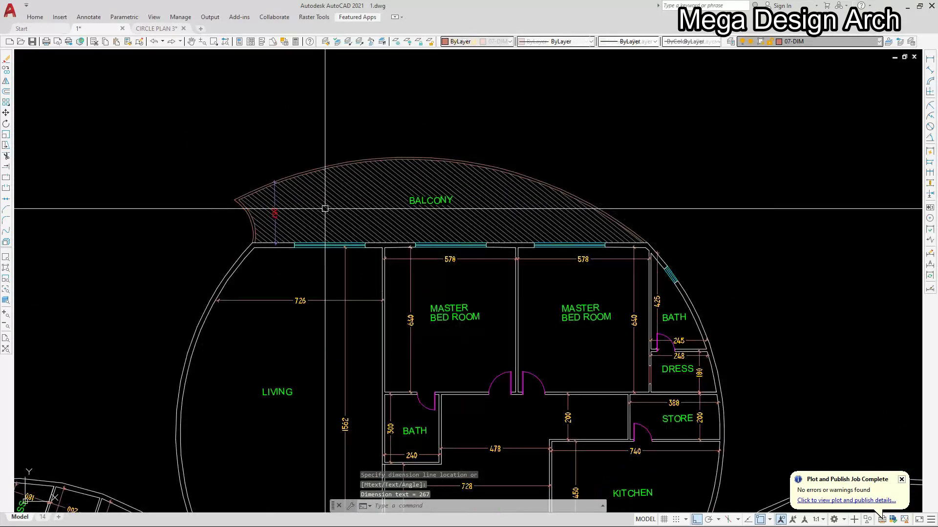
left_click(296, 303)
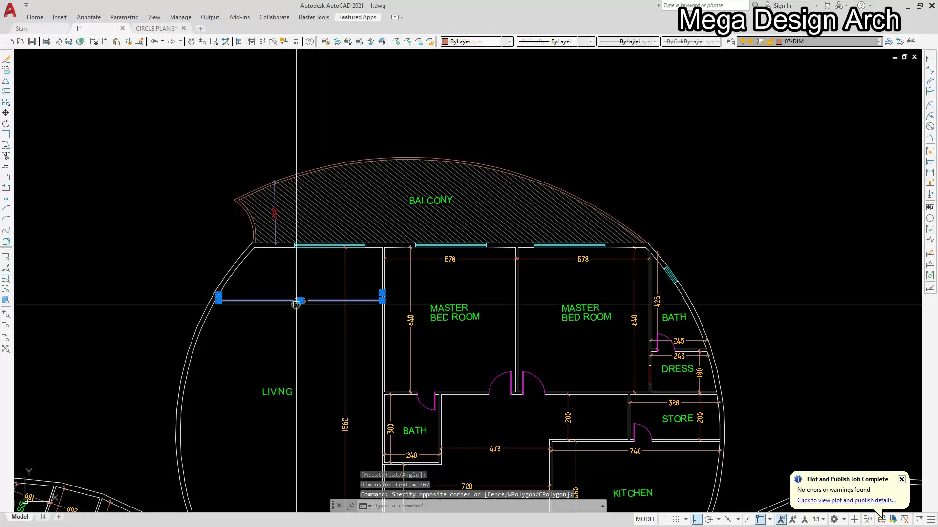
type("MA")
key("Return")
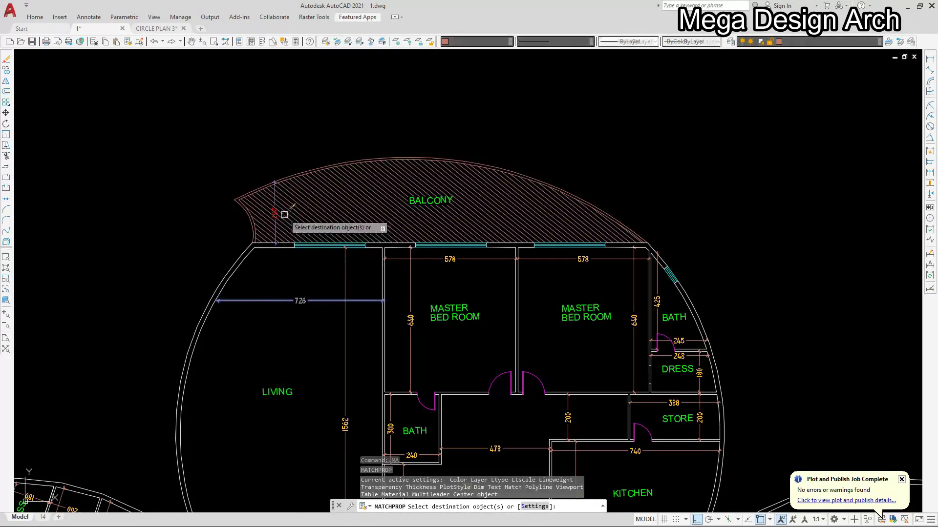
scroll(275, 213, "down", 5)
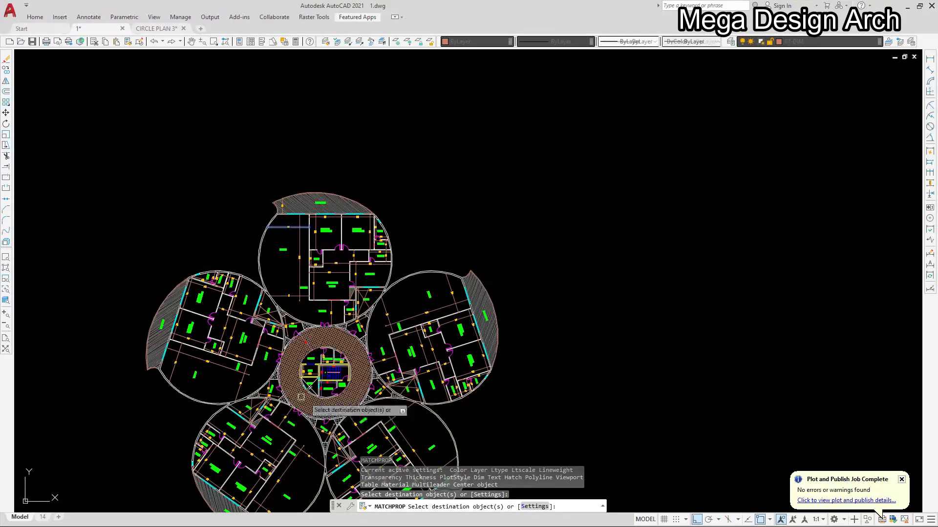
scroll(293, 356, "up", 4)
key("Escape")
key("Escape")
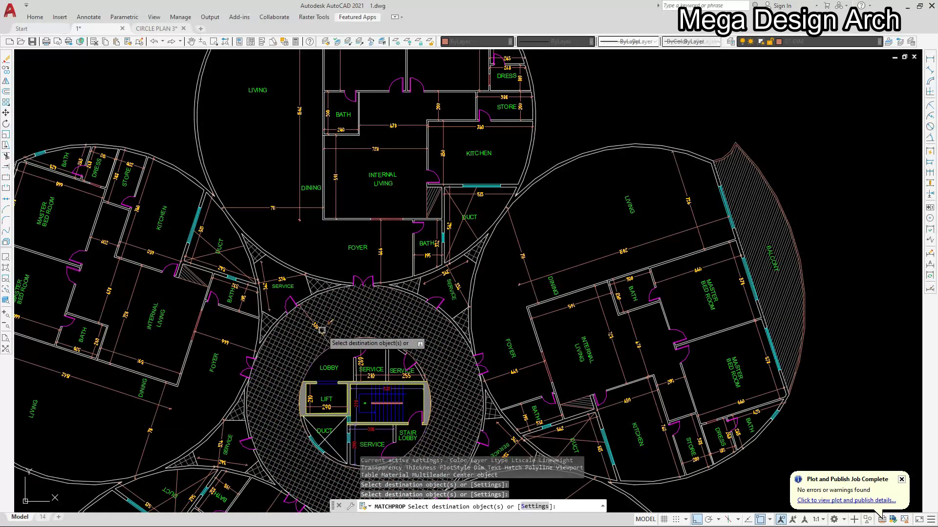
scroll(365, 338, "down", 4)
scroll(366, 337, "up", 4)
scroll(470, 342, "down", 1)
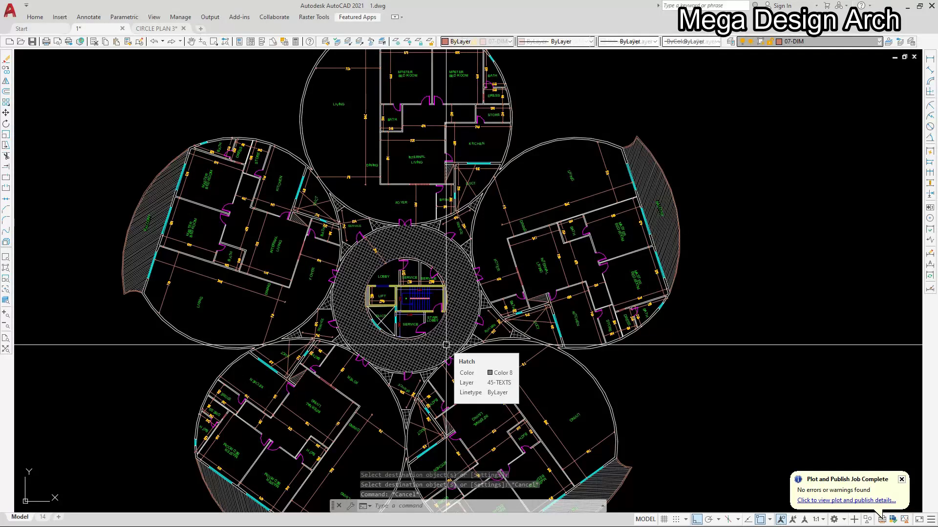
scroll(243, 267, "up", 6)
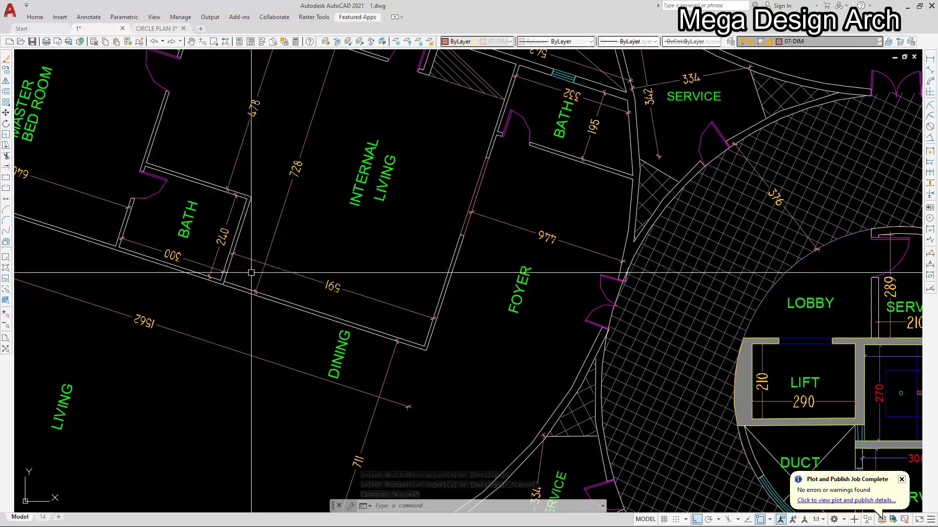
scroll(251, 273, "down", 6)
scroll(320, 371, "up", 6)
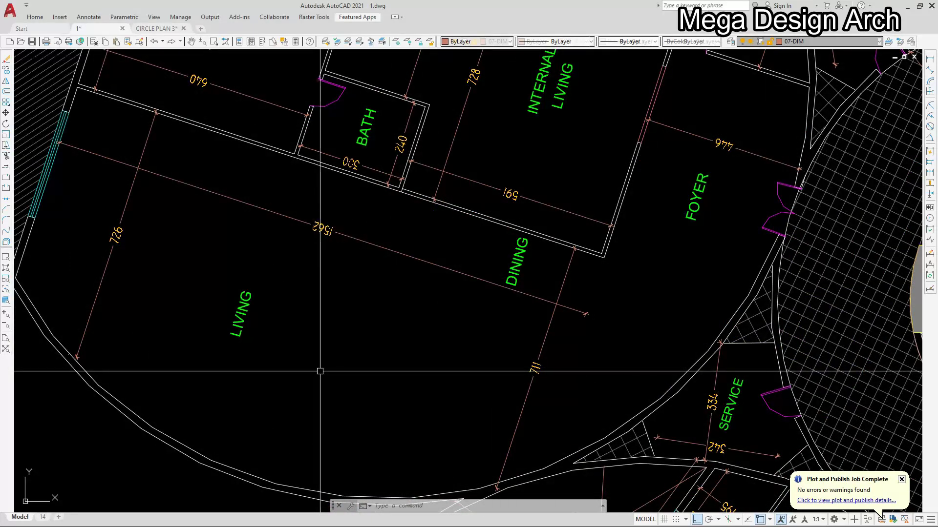
scroll(320, 371, "down", 5)
scroll(503, 310, "up", 7)
scroll(600, 357, "down", 7)
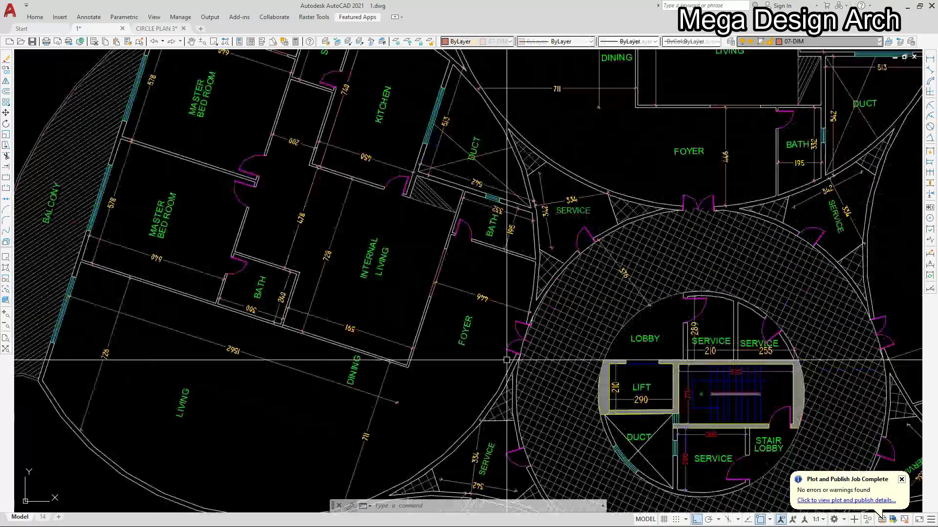
scroll(382, 346, "up", 7)
scroll(381, 347, "down", 8)
scroll(494, 235, "up", 6)
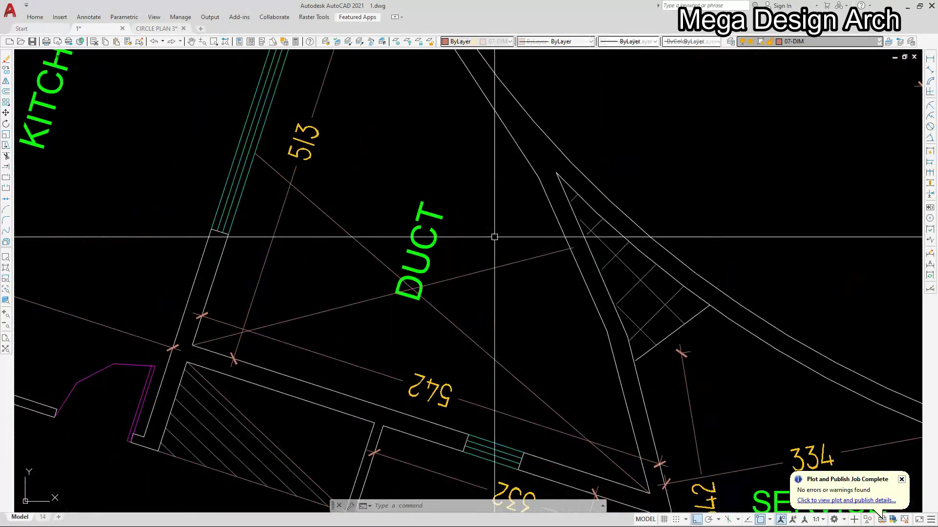
scroll(494, 264, "down", 7)
scroll(361, 214, "up", 7)
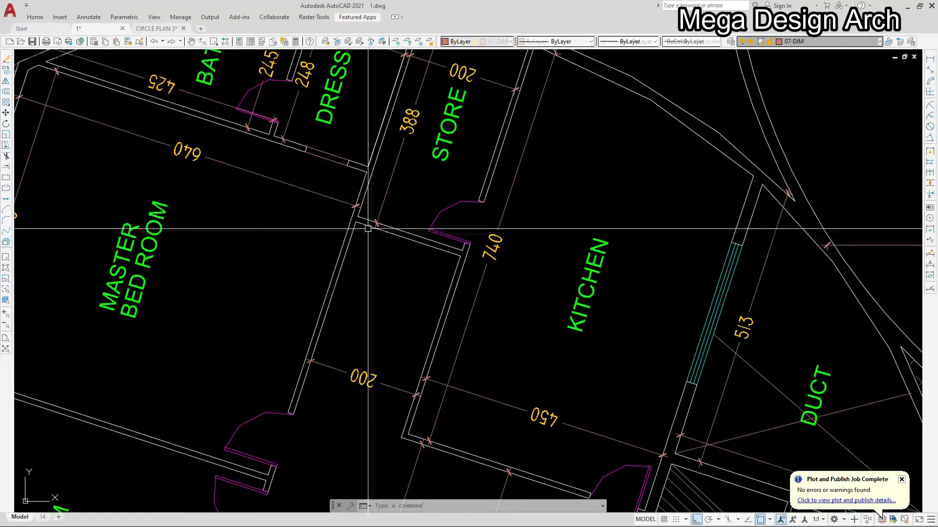
scroll(312, 293, "down", 7)
scroll(293, 286, "down", 6)
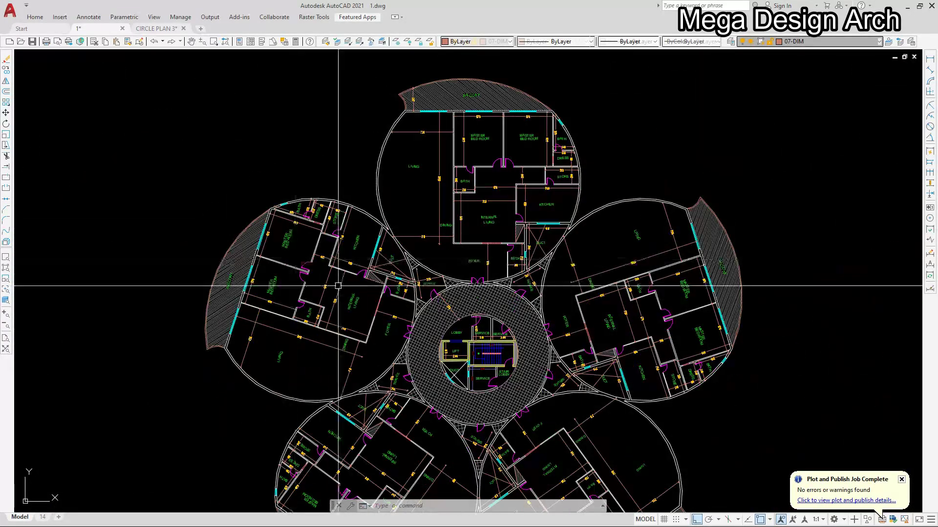
scroll(283, 273, "up", 6)
scroll(280, 249, "down", 6)
scroll(344, 299, "up", 5)
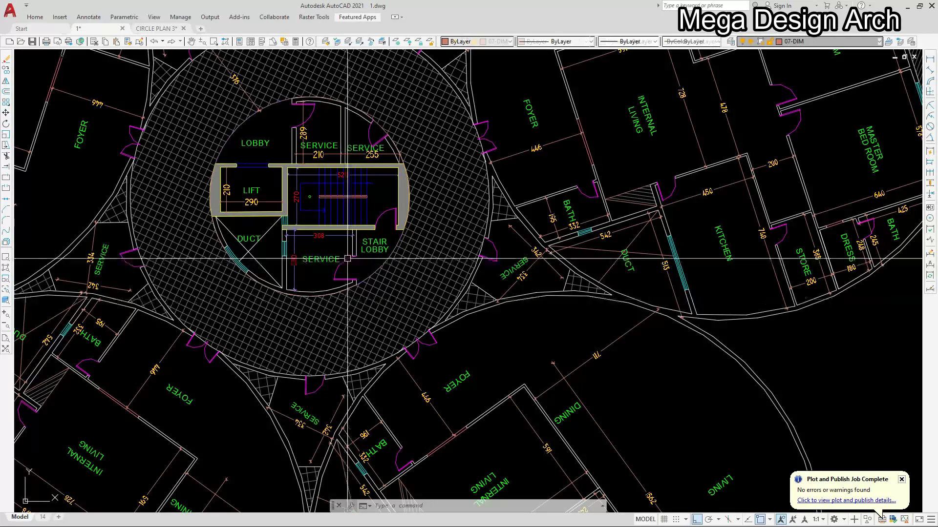
scroll(348, 258, "down", 6)
scroll(608, 341, "up", 6)
scroll(408, 337, "down", 6)
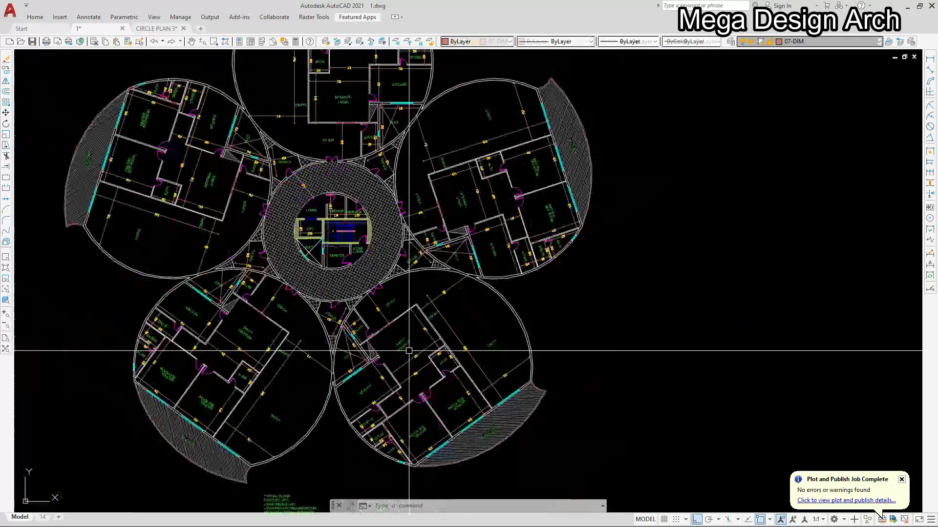
scroll(420, 347, "down", 3)
scroll(329, 303, "up", 4)
scroll(417, 283, "down", 4)
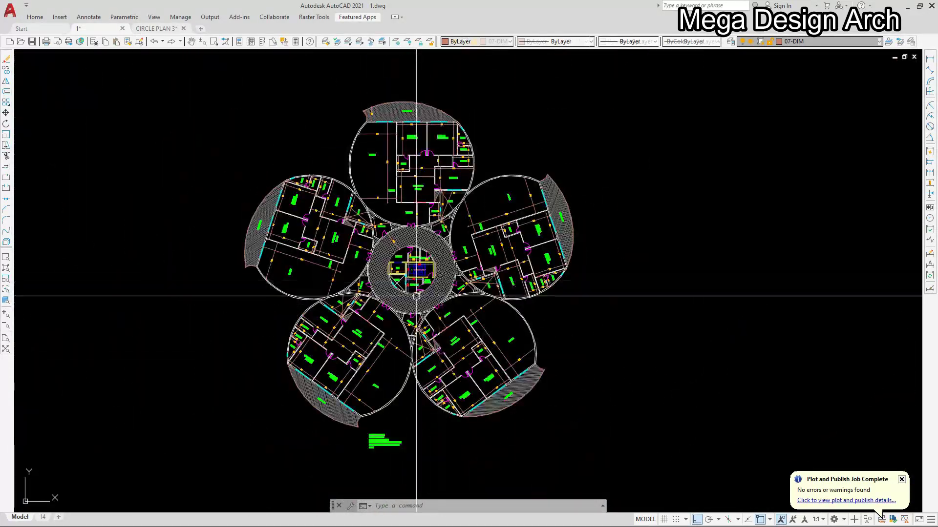
scroll(419, 288, "up", 2)
scroll(419, 295, "down", 2)
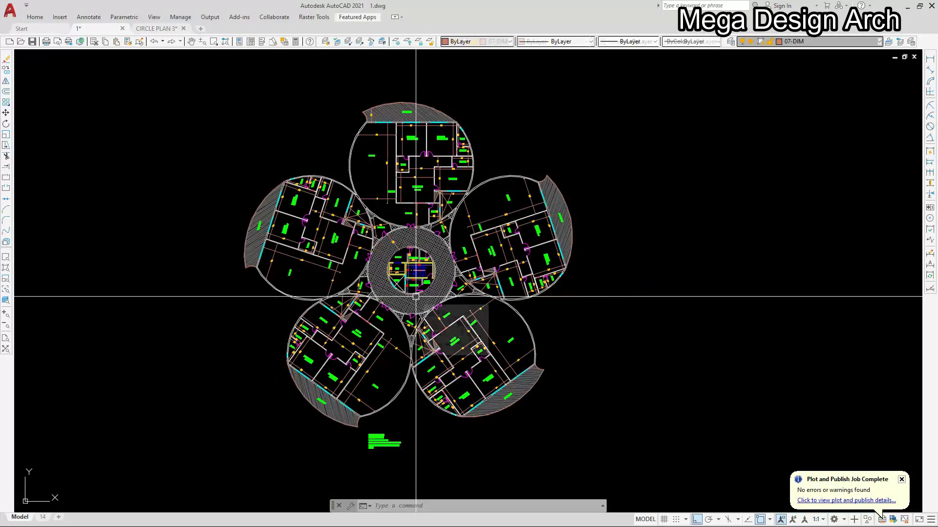
scroll(415, 297, "up", 1)
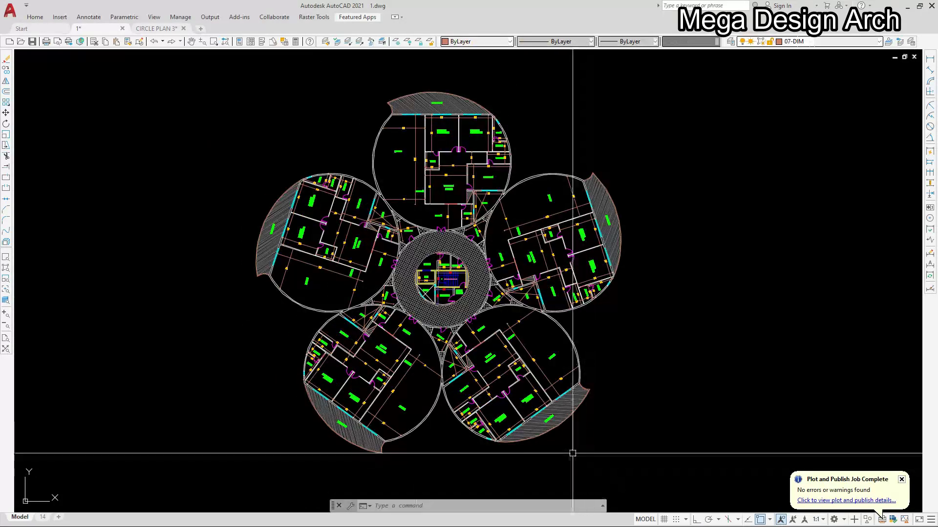
scroll(430, 220, "up", 4)
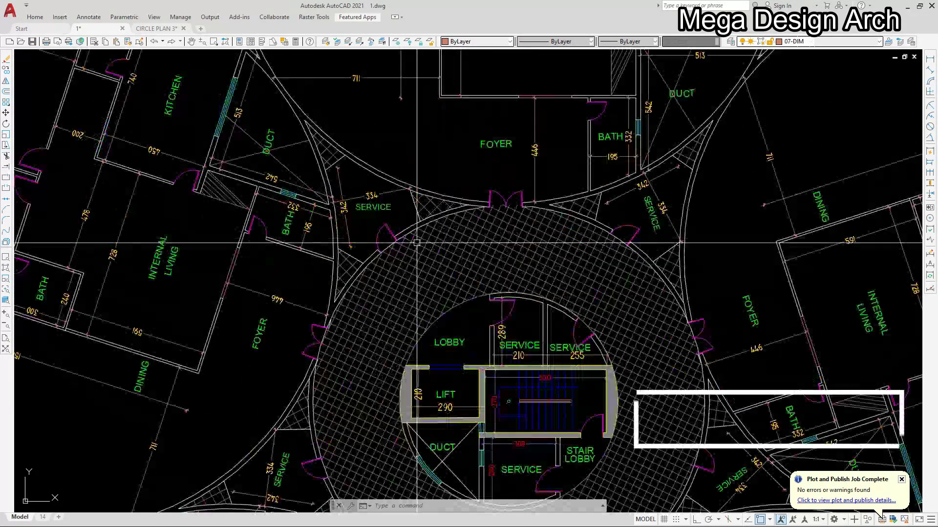
scroll(393, 275, "down", 4)
scroll(538, 325, "up", 5)
scroll(537, 325, "down", 5)
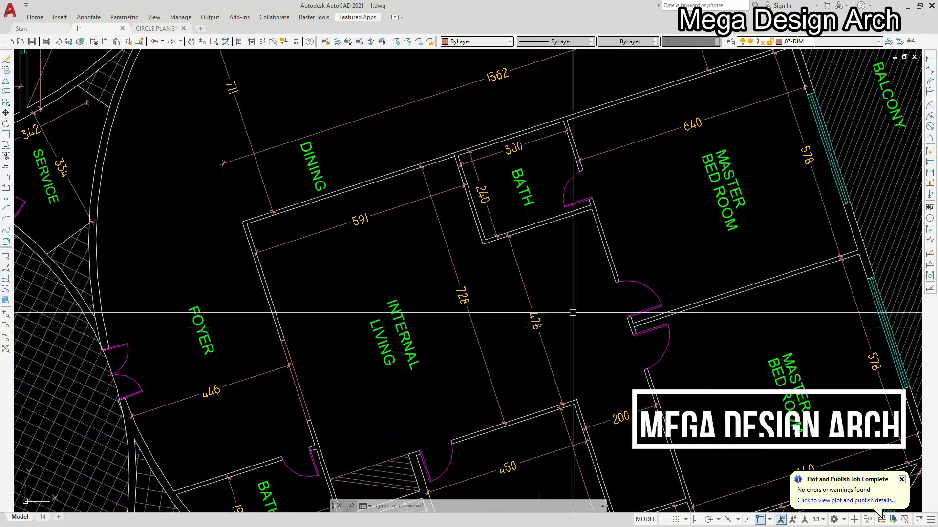
scroll(435, 228, "up", 5)
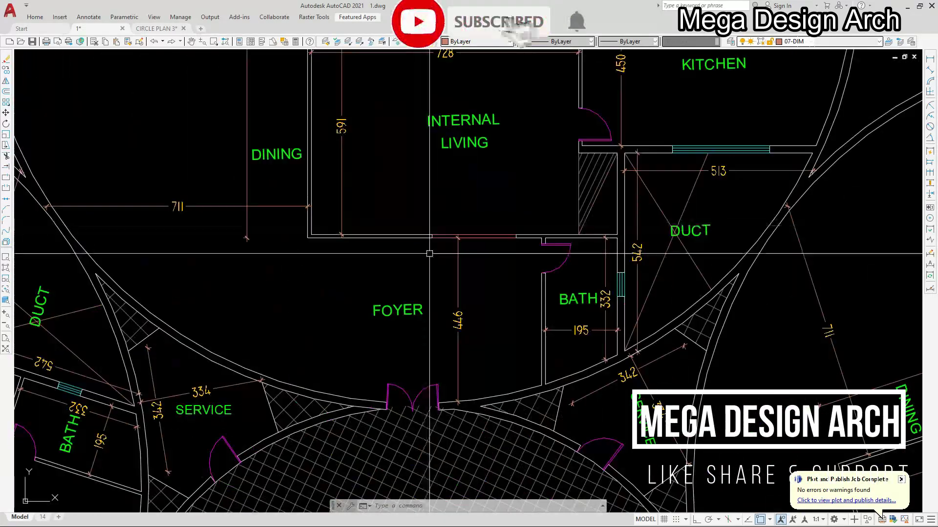
scroll(466, 284, "down", 5)
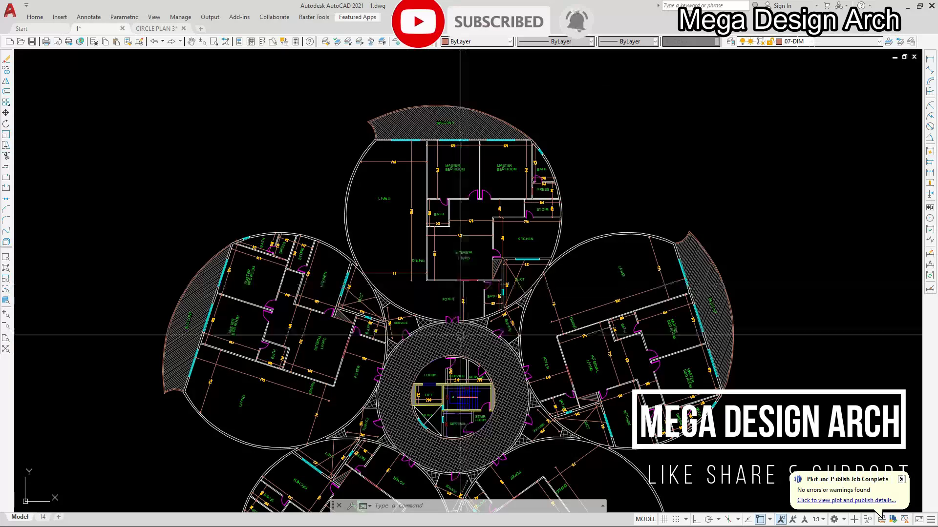
scroll(452, 437, "up", 6)
scroll(453, 437, "down", 3)
scroll(487, 335, "up", 5)
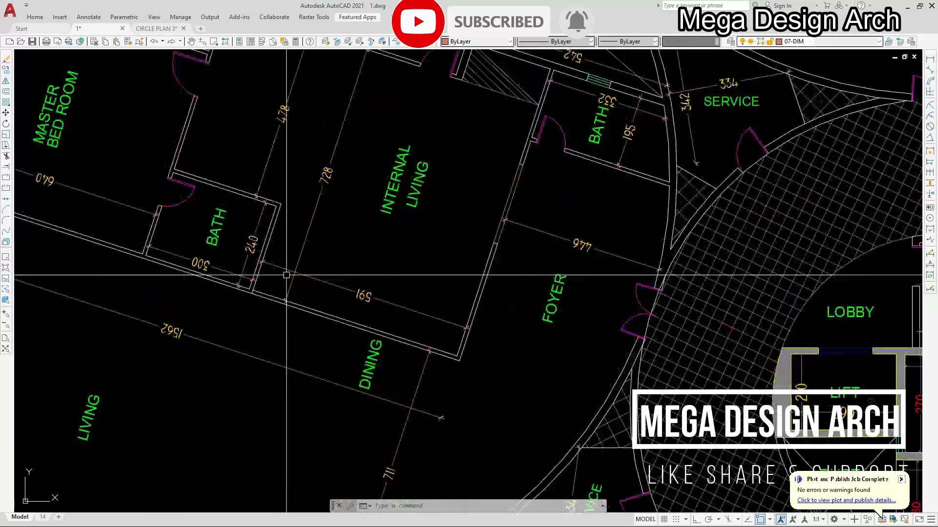
scroll(534, 353, "down", 2)
scroll(467, 309, "down", 5)
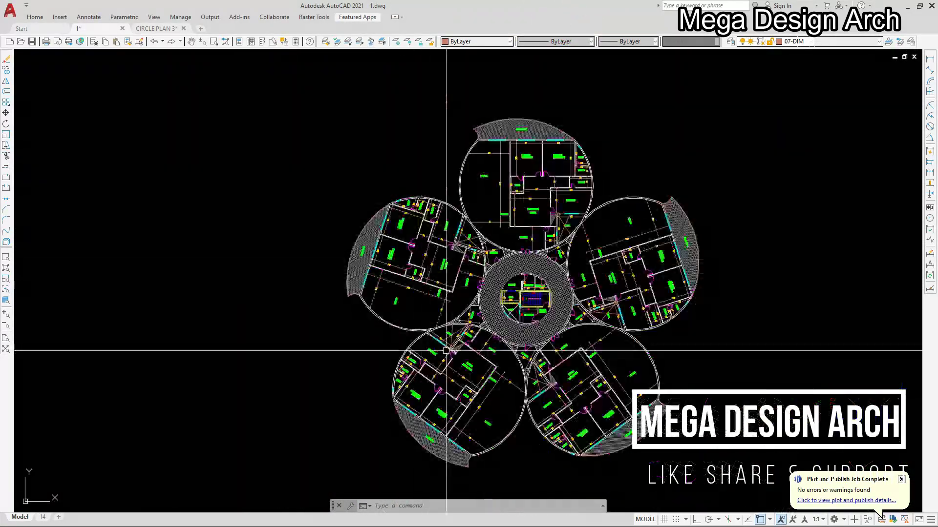